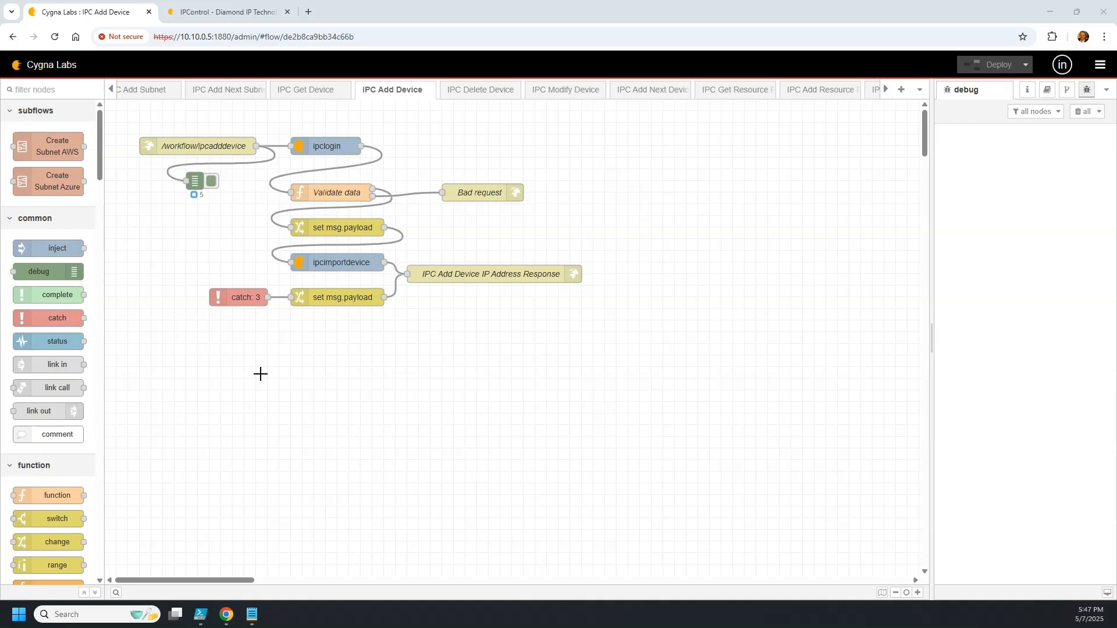
# Step: Open the IPC Get Subnet flow
pyautogui.click(111, 88)
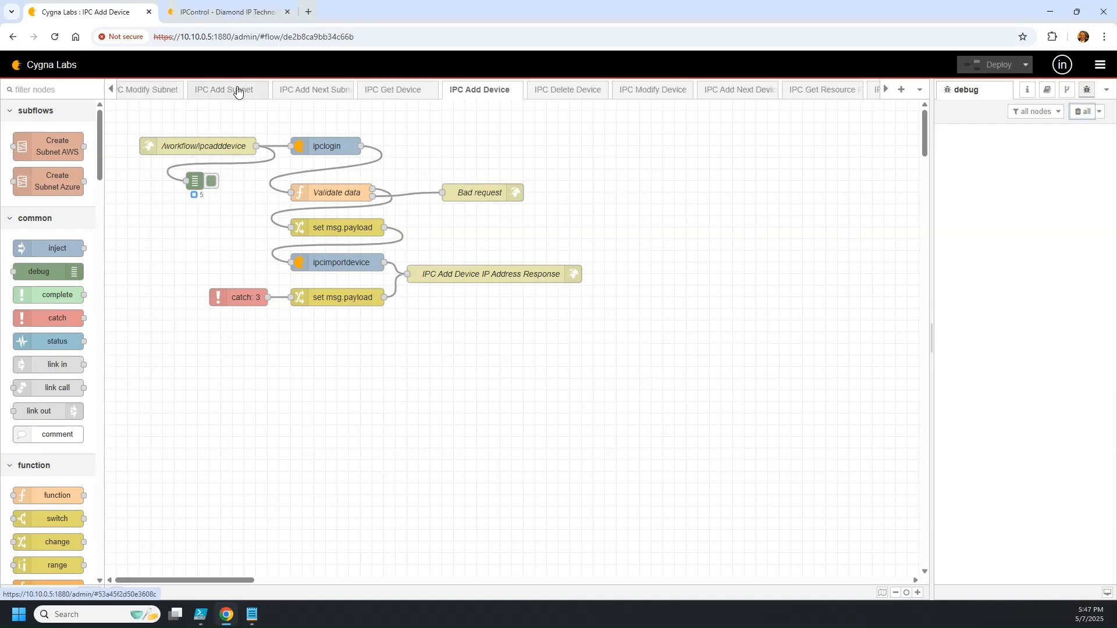
pyautogui.click(110, 90)
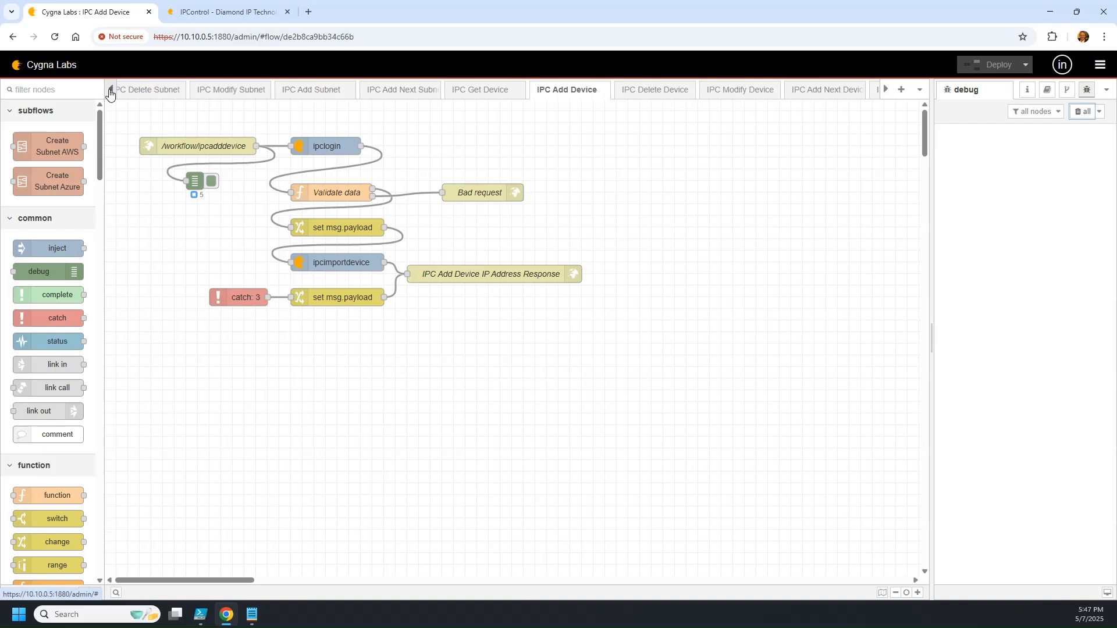
pyautogui.click(110, 90)
pyautogui.click(110, 90)
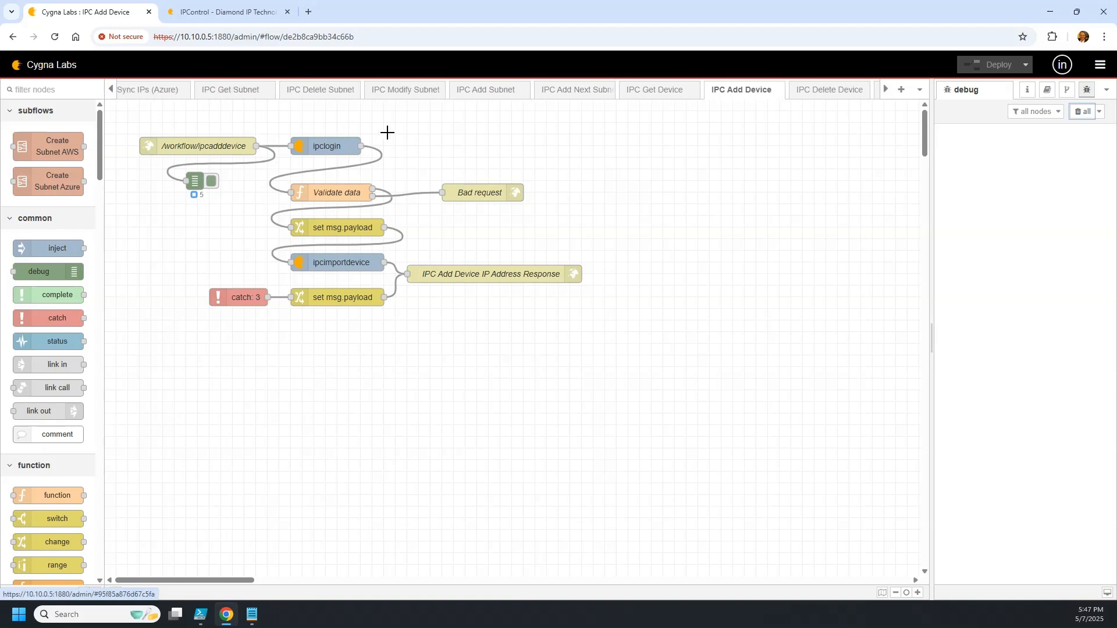
pyautogui.click(231, 91)
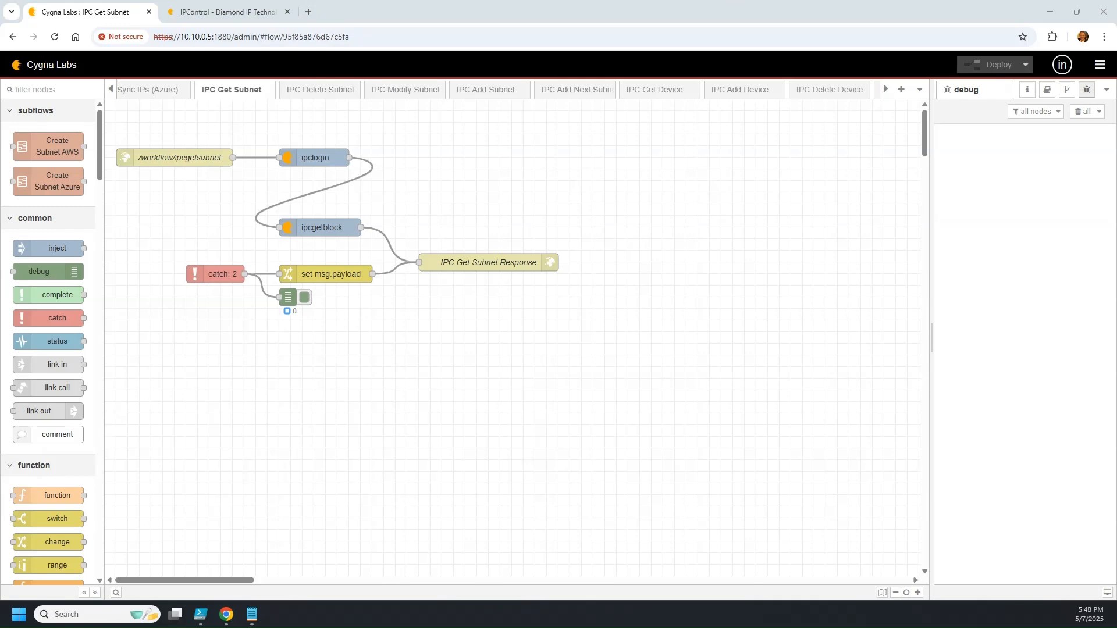
# Step: Arrange the flow editor and Postman windows side by side, enlarging the editor so the whole IPC Get Subnet flow fits
pyautogui.moveTo(728, 305); pyautogui.dragTo(641, 138)
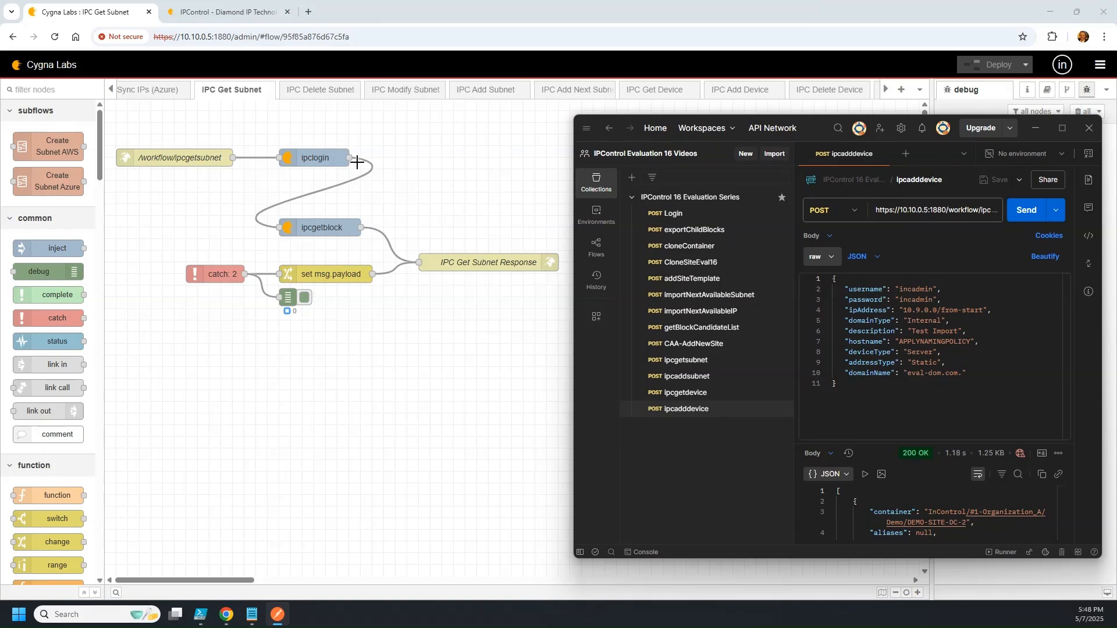
pyautogui.doubleClick(679, 10)
pyautogui.moveTo(432, 48); pyautogui.dragTo(396, 6)
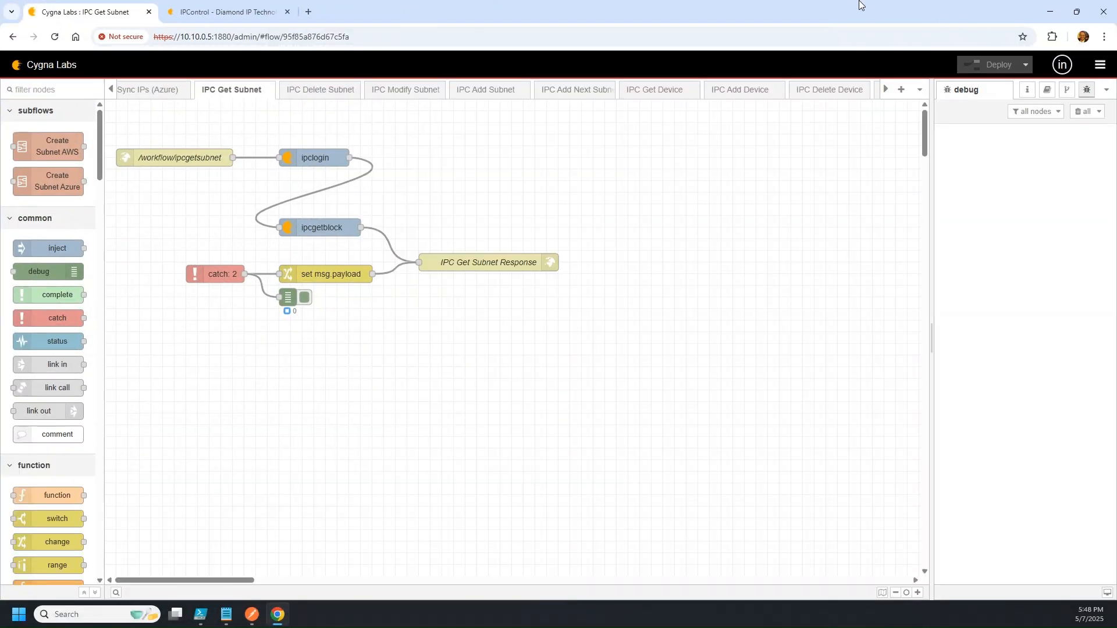
pyautogui.moveTo(859, 5); pyautogui.dragTo(379, 19)
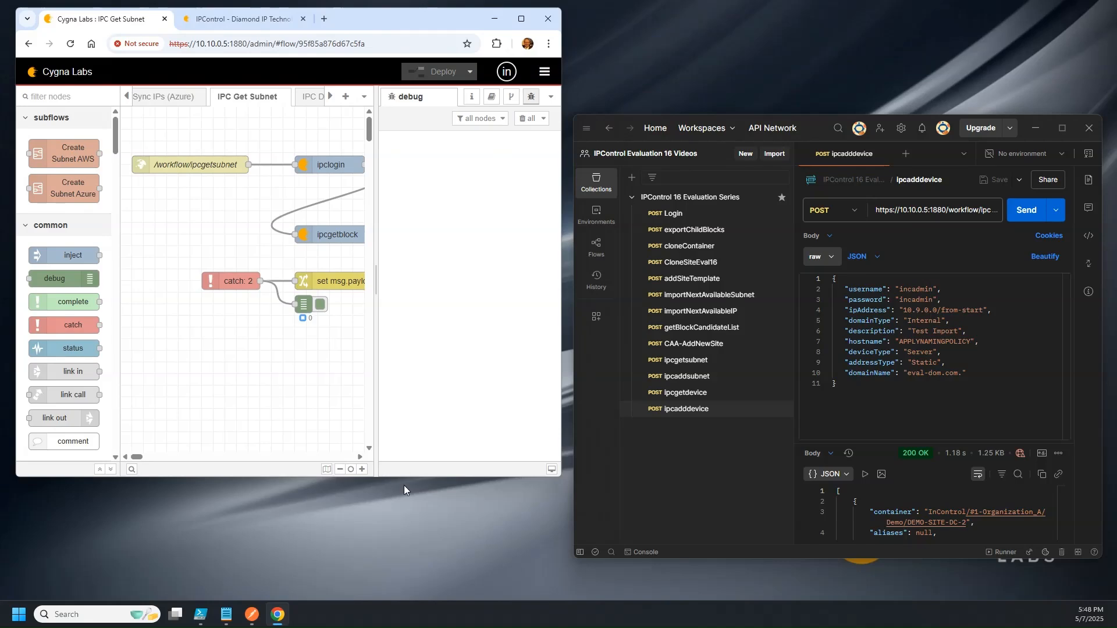
pyautogui.moveTo(410, 474); pyautogui.dragTo(410, 596)
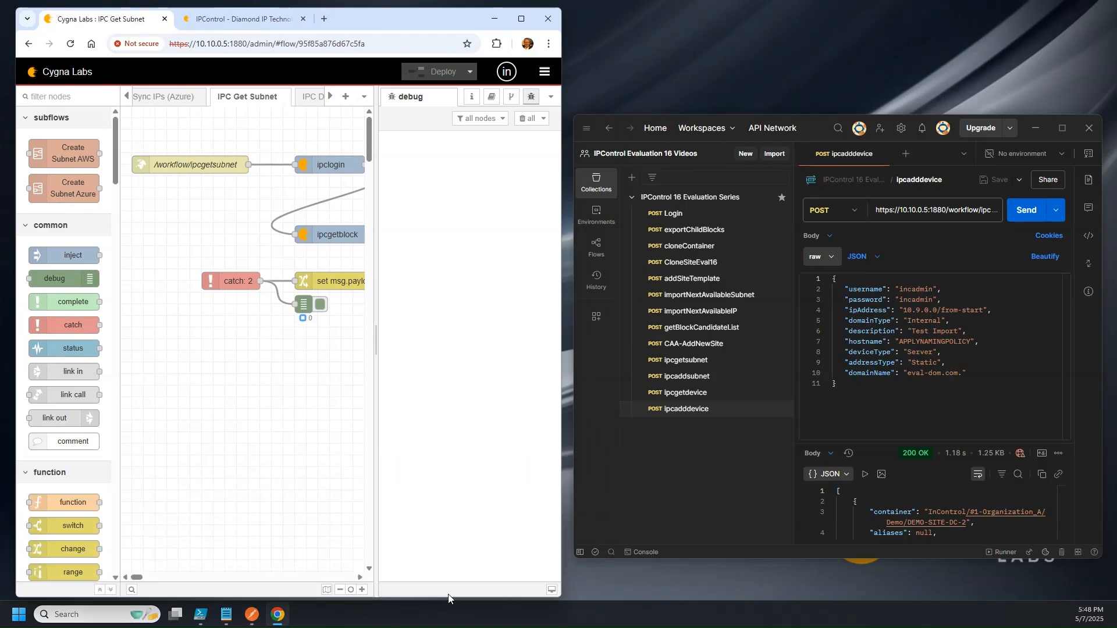
pyautogui.moveTo(791, 117); pyautogui.dragTo(798, 15)
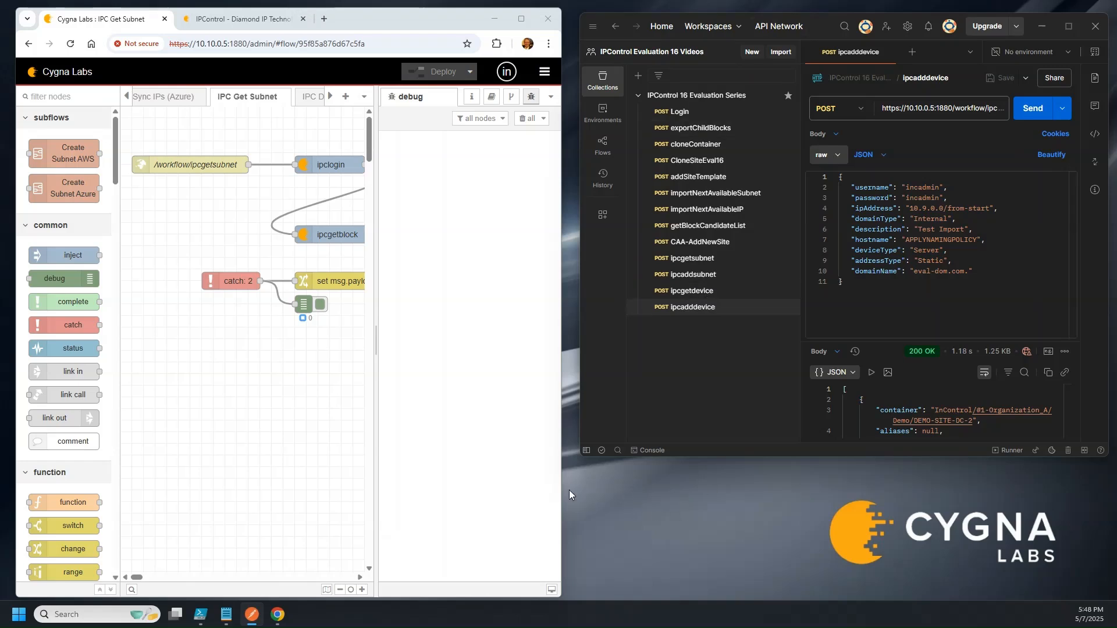
pyautogui.moveTo(561, 488); pyautogui.dragTo(699, 471)
pyautogui.moveTo(514, 335); pyautogui.dragTo(590, 330)
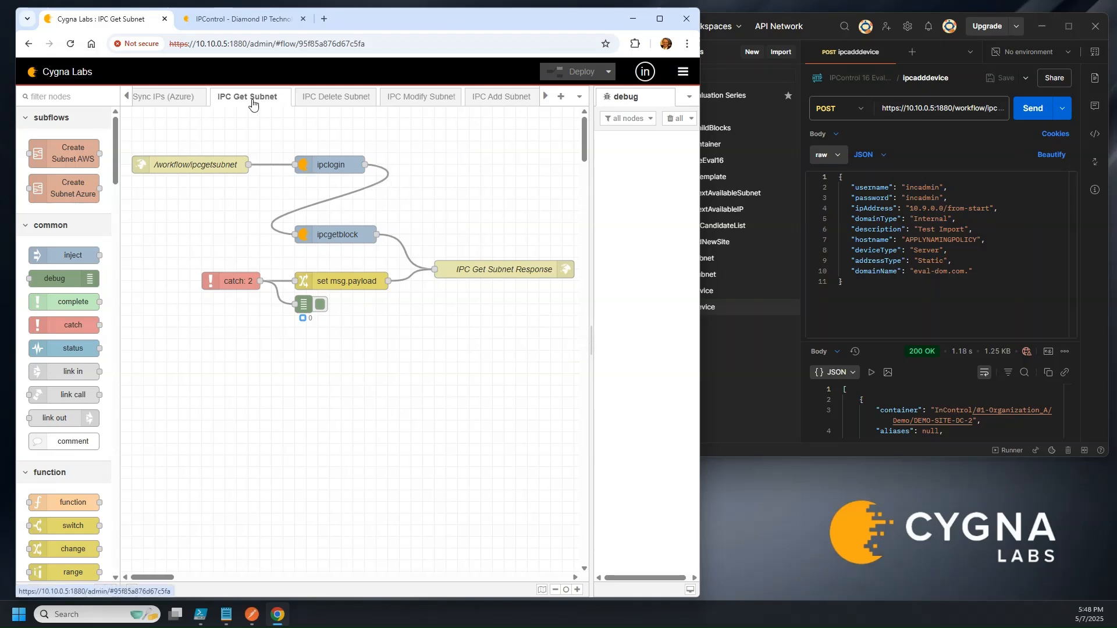
# Step: Review the properties of the /workflow/ipcgetsubnet, ipclogin and ipcgetblock nodes without changing them
pyautogui.doubleClick(214, 164)
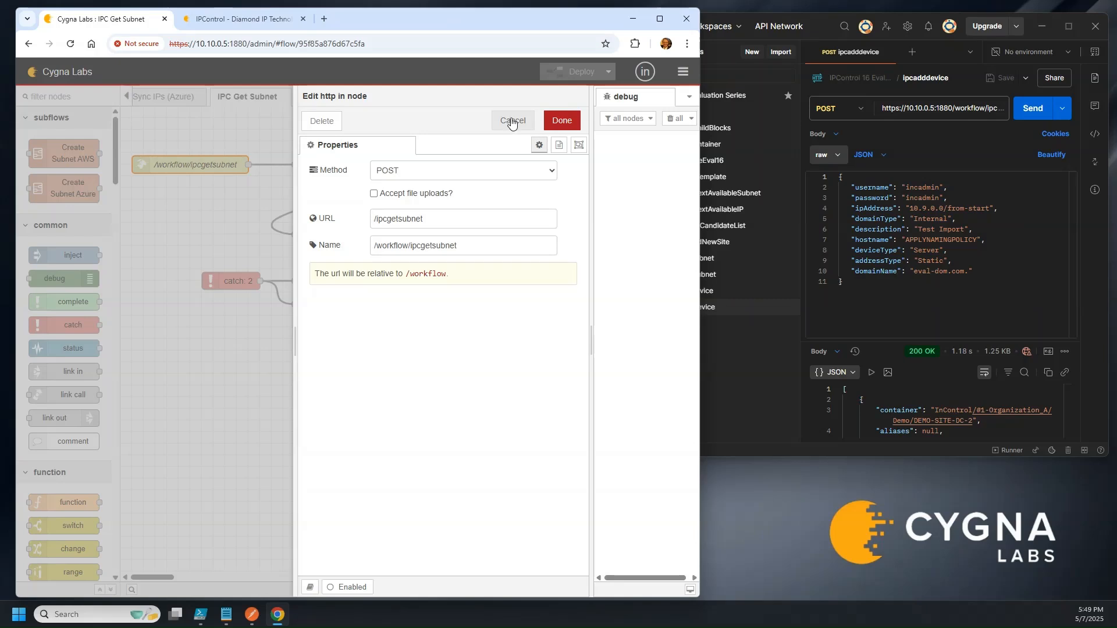
pyautogui.click(562, 120)
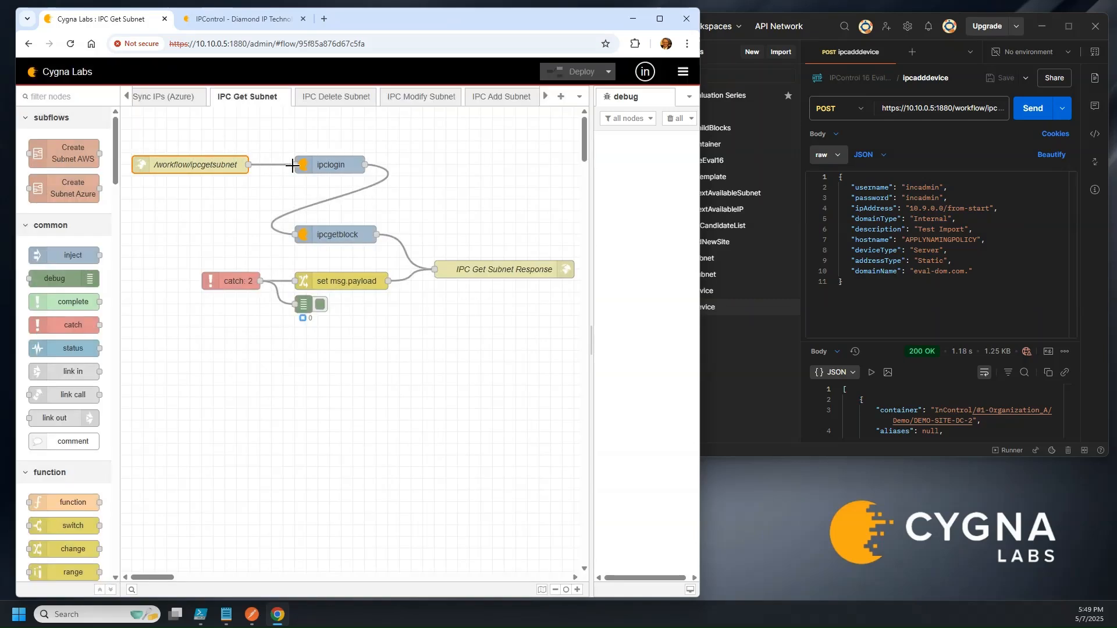
pyautogui.doubleClick(335, 164)
pyautogui.click(417, 198)
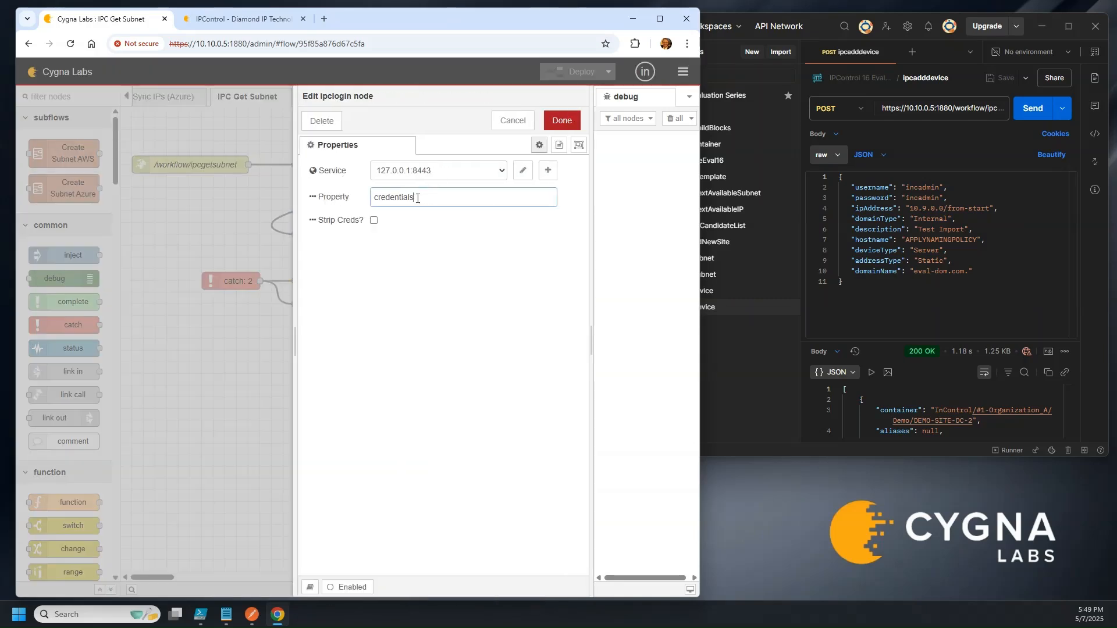
pyautogui.click(512, 120)
pyautogui.doubleClick(321, 236)
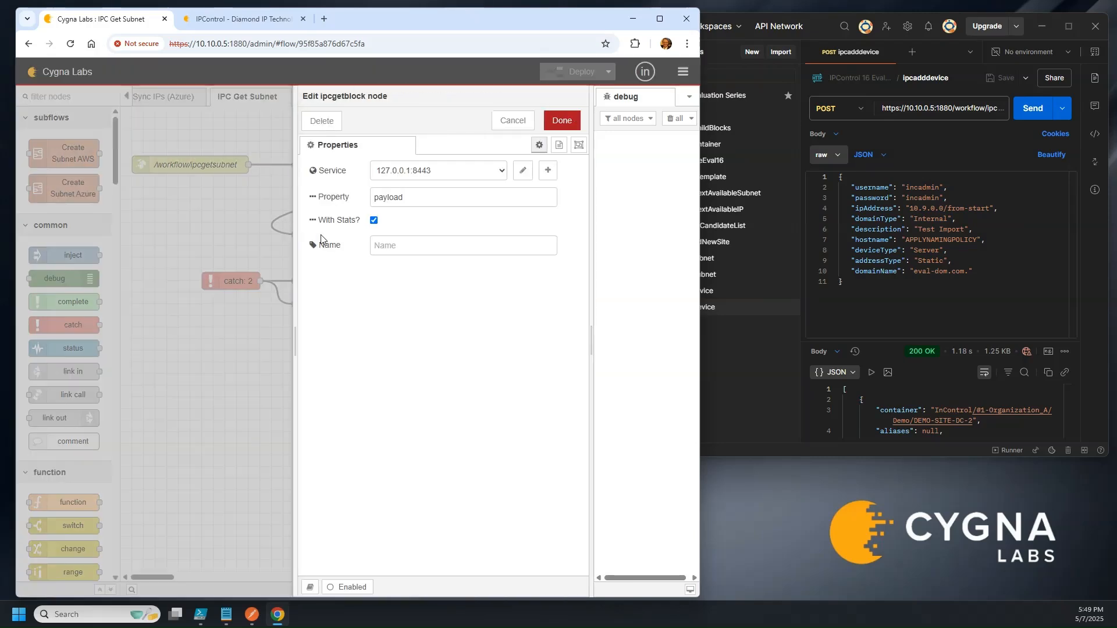
pyautogui.click(512, 120)
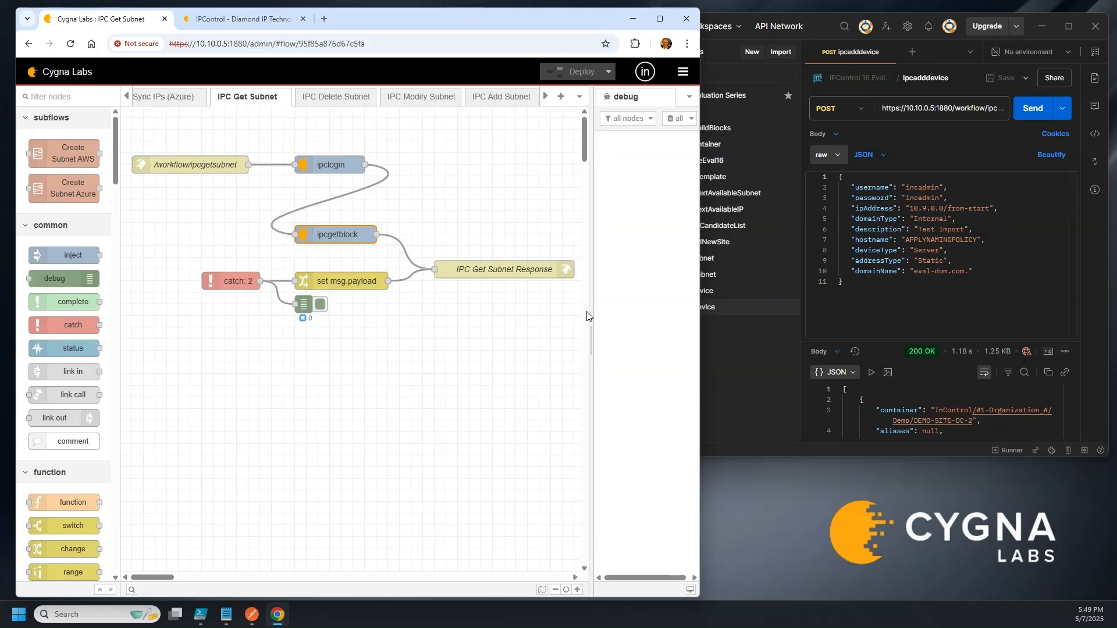
# Step: Switch to Postman and open the ipcgetsubnet request to view its JSON body
pyautogui.click(914, 233)
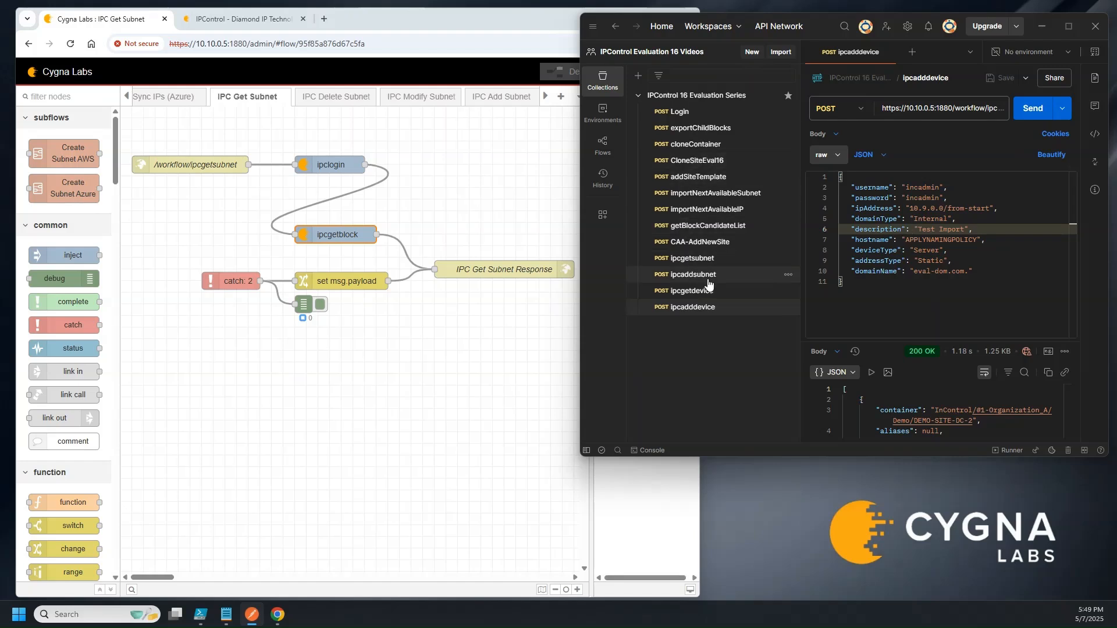
pyautogui.click(757, 261)
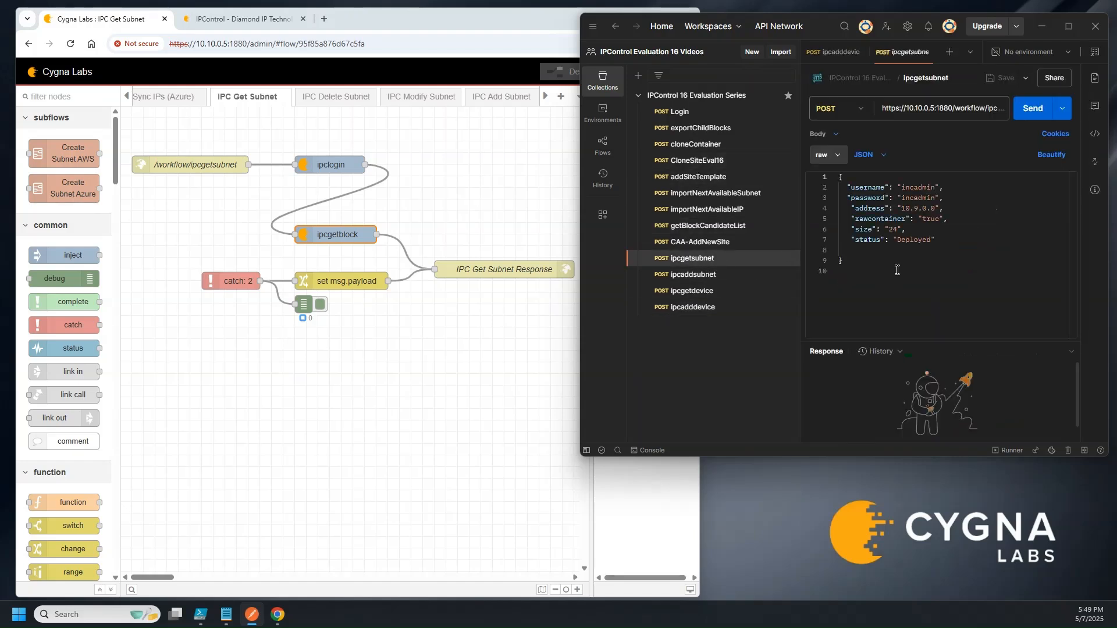
pyautogui.click(847, 209)
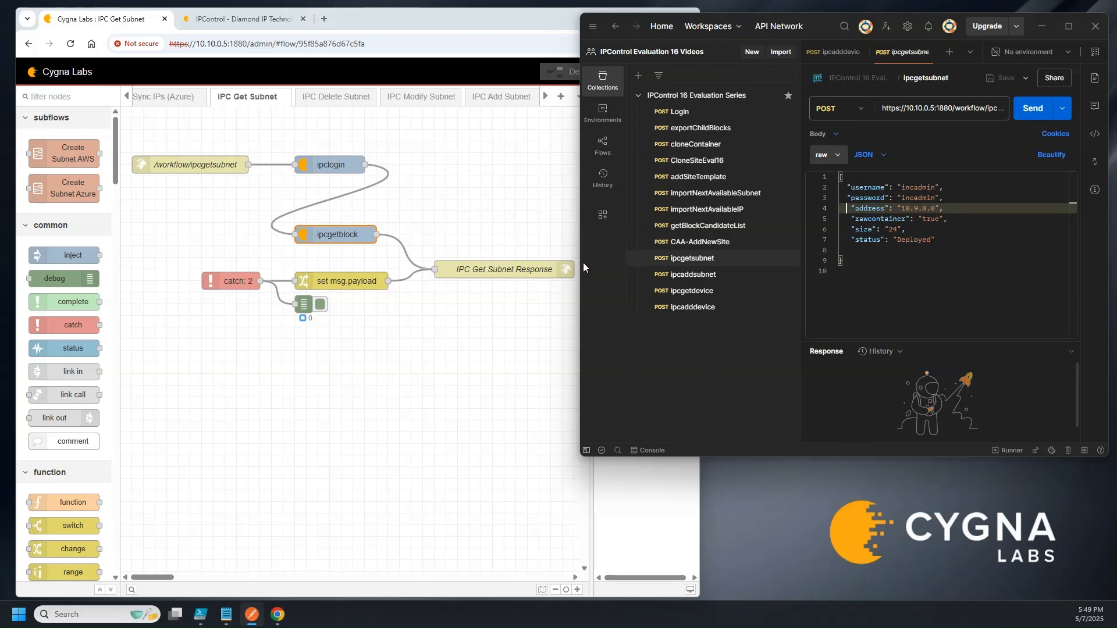
# Step: Return to the flow editor, widen its window and sidebar, and show the ipcgetblock node help
pyautogui.click(571, 423)
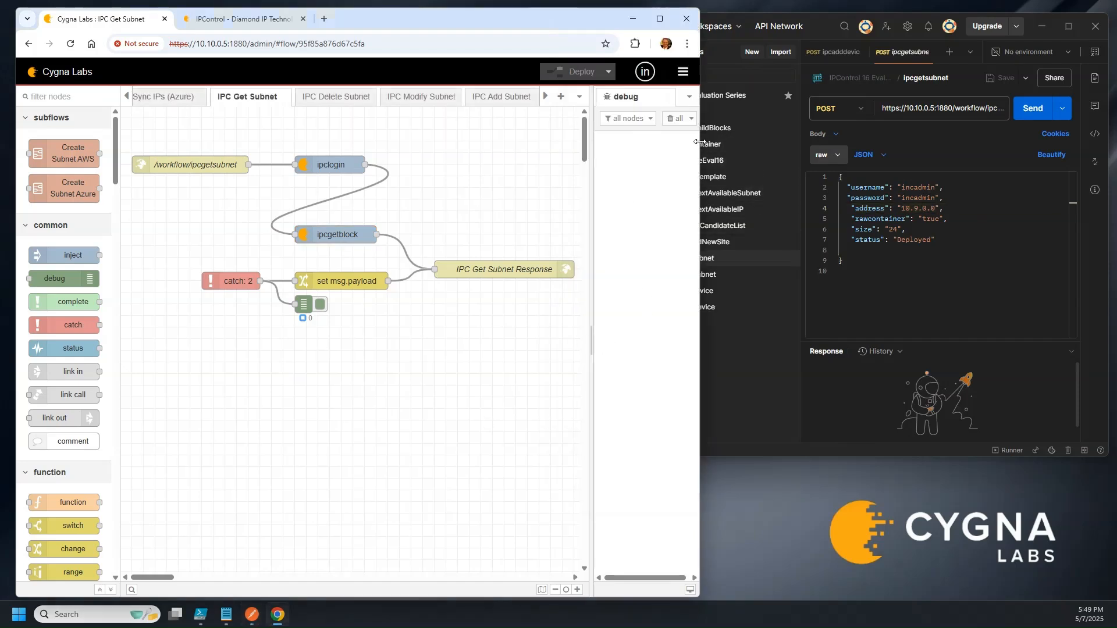
pyautogui.moveTo(699, 153); pyautogui.dragTo(922, 153)
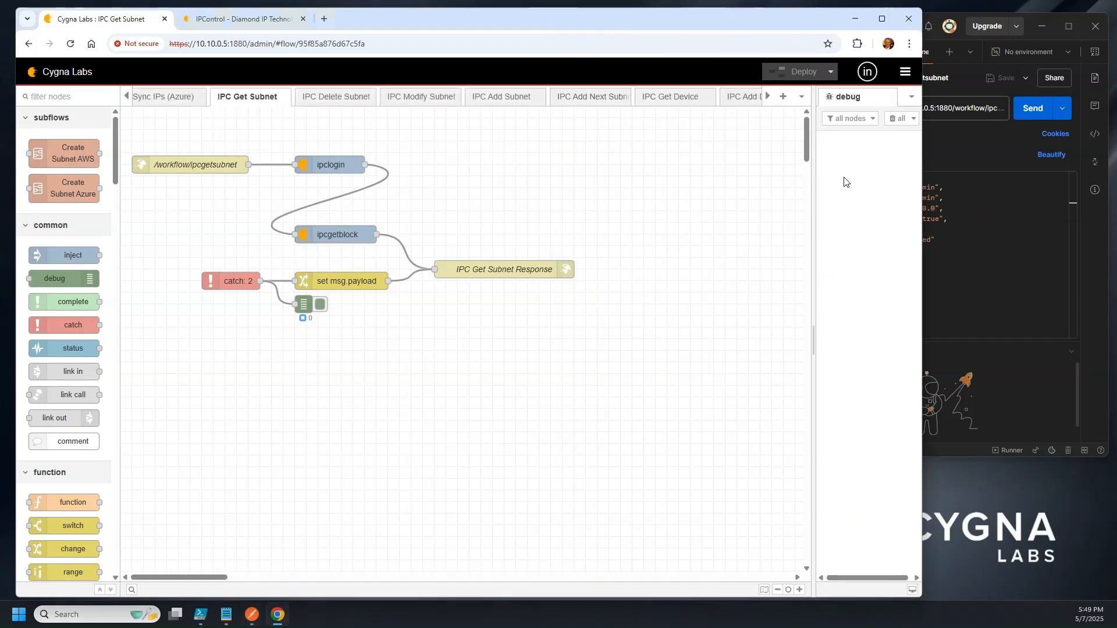
pyautogui.moveTo(813, 175); pyautogui.dragTo(697, 175)
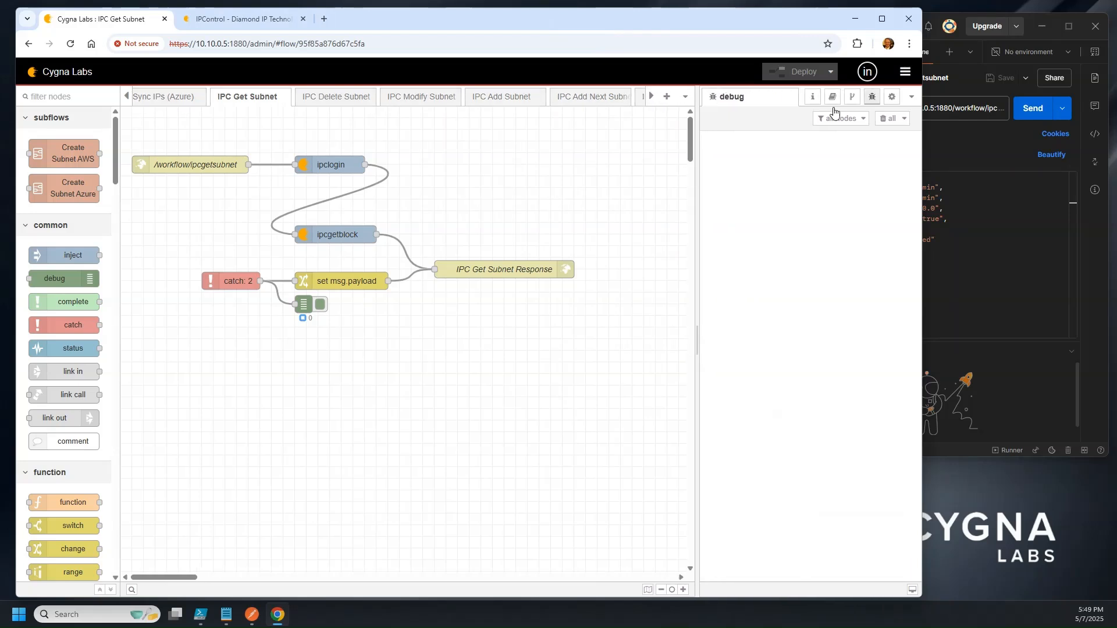
pyautogui.click(832, 97)
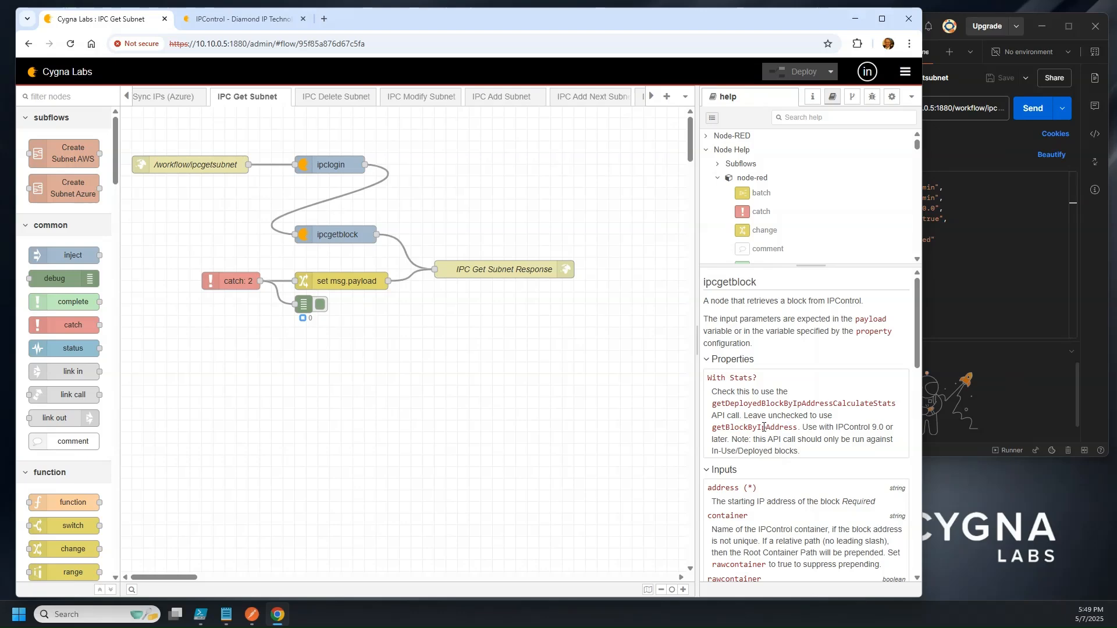
pyautogui.scroll(-1, 759, 424)
# Step: Open the ipcgetblock node's properties and read the help on its With Stats option and input parameters
pyautogui.doubleClick(349, 226)
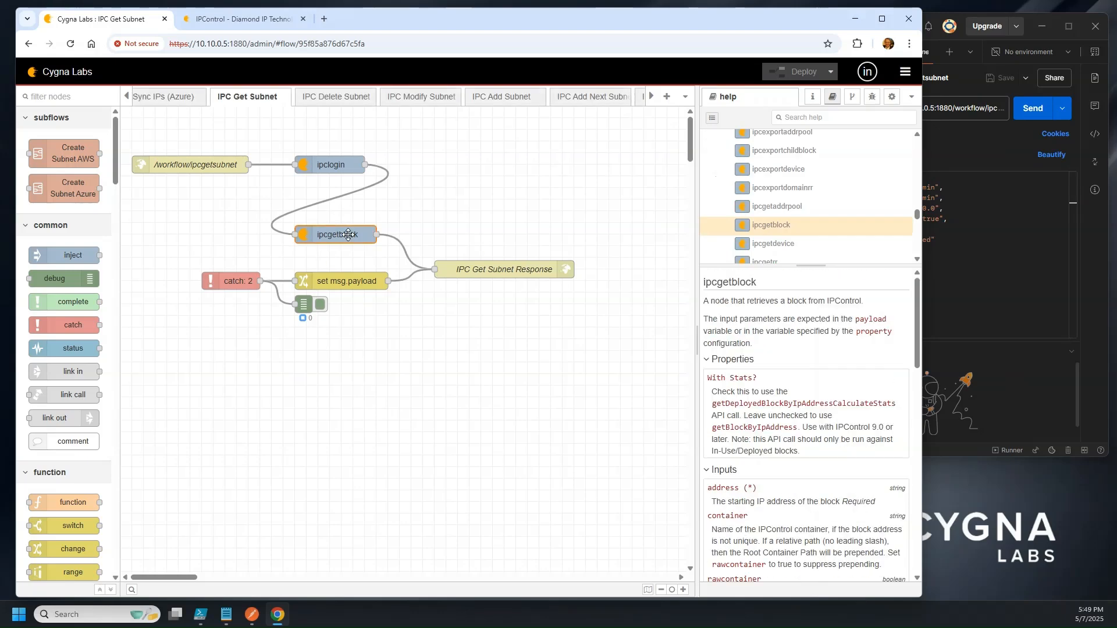
pyautogui.click(482, 222)
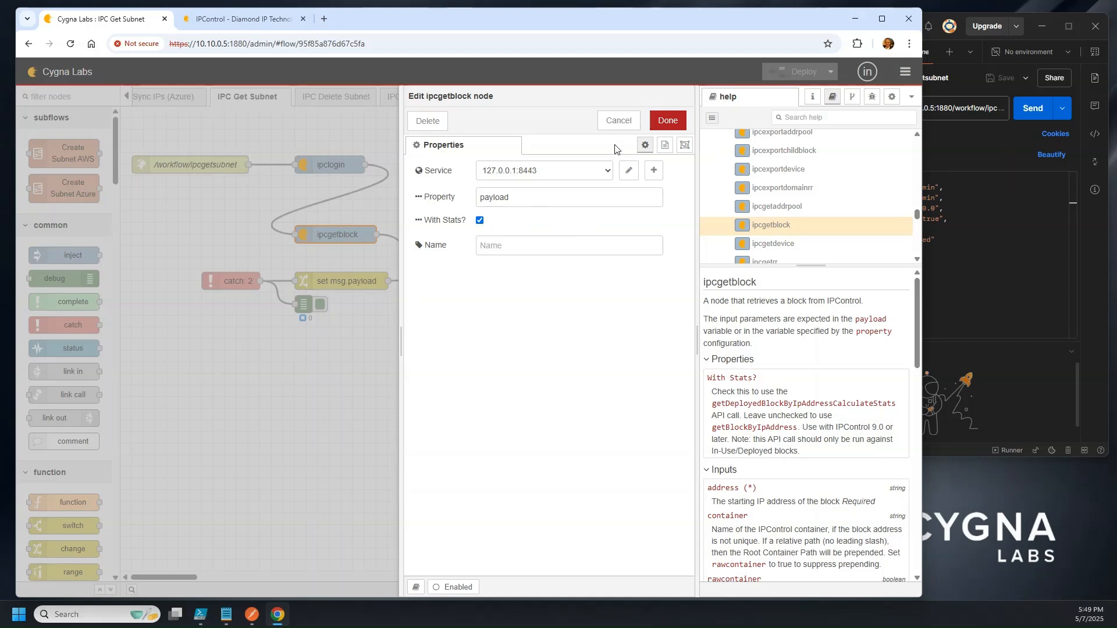
pyautogui.scroll(-2, 717, 345)
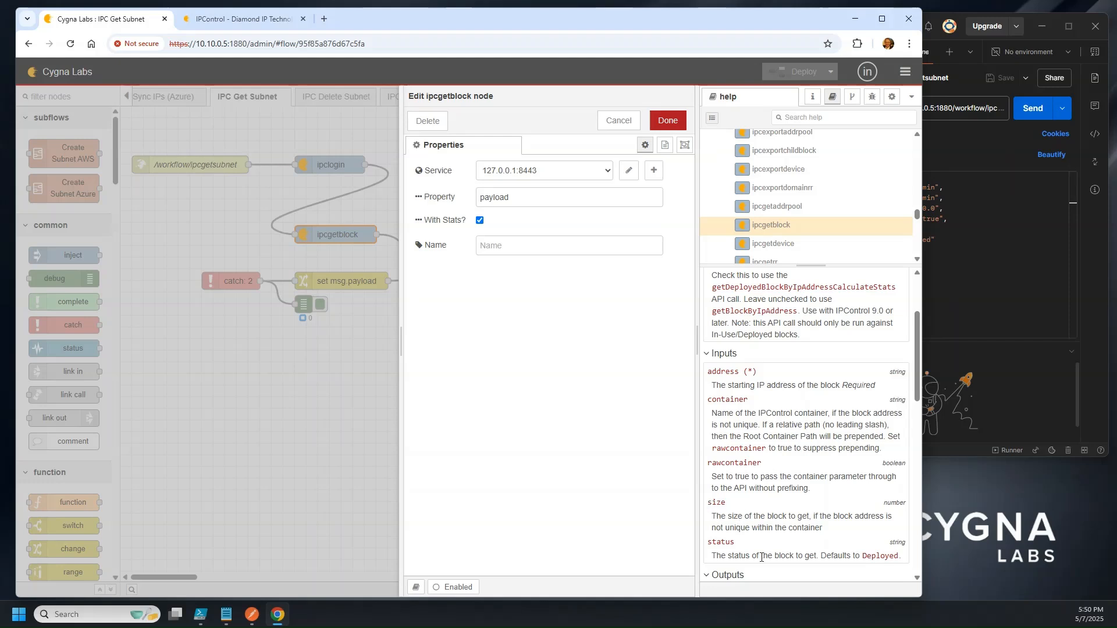
pyautogui.scroll(-1, 867, 553)
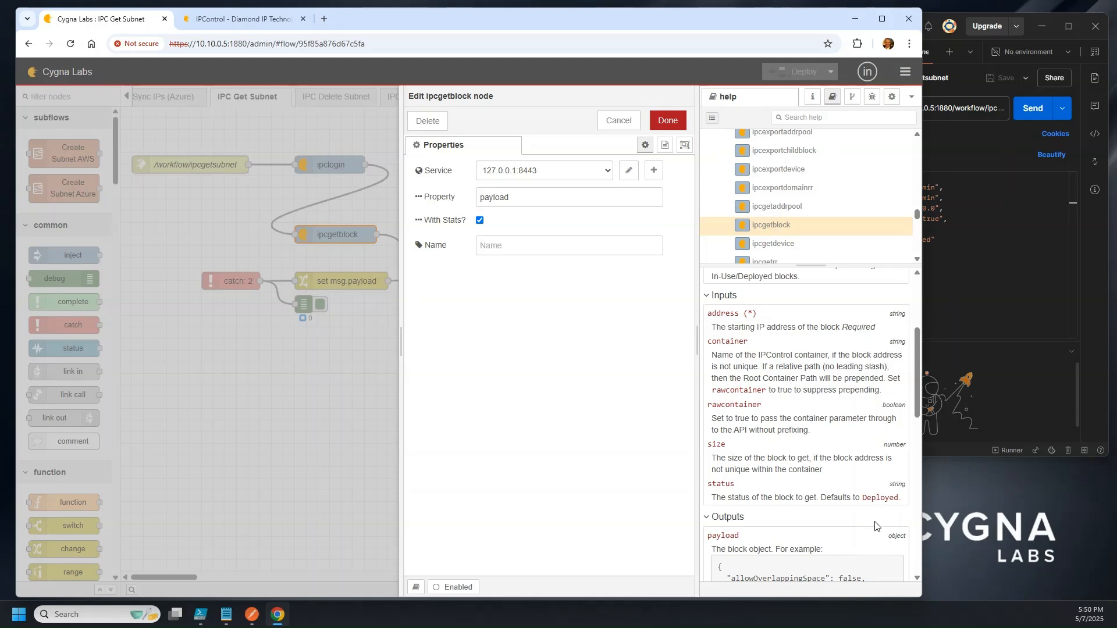
# Step: Switch to Postman, check the ipcgetsubnet request's URL and body, and send the request for the 10.9.0.0 subnet
pyautogui.click(1001, 251)
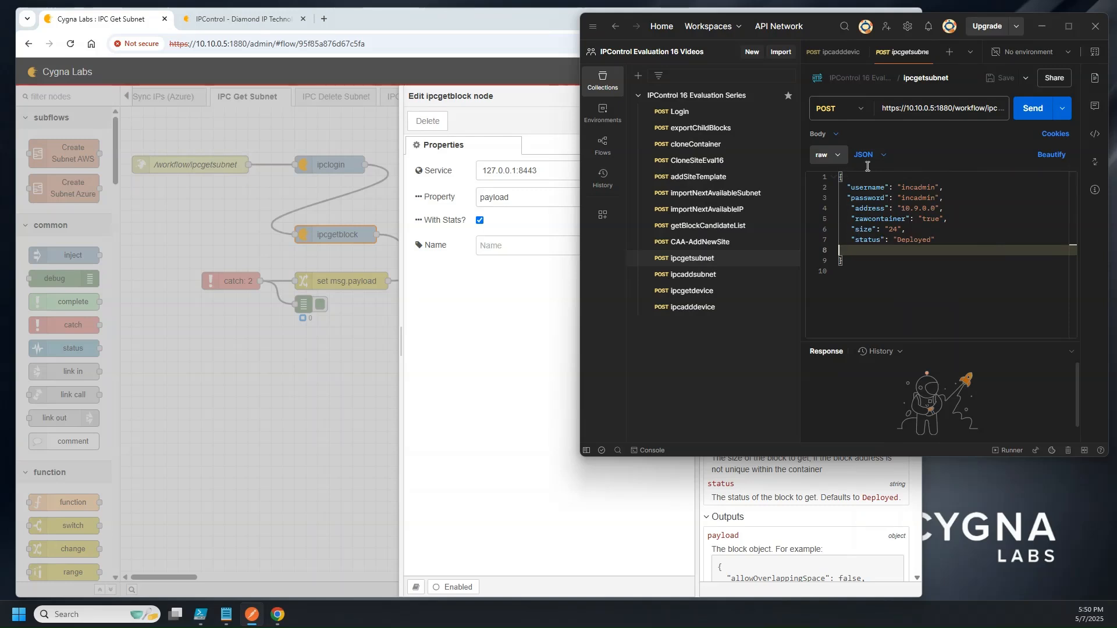
pyautogui.click(901, 109)
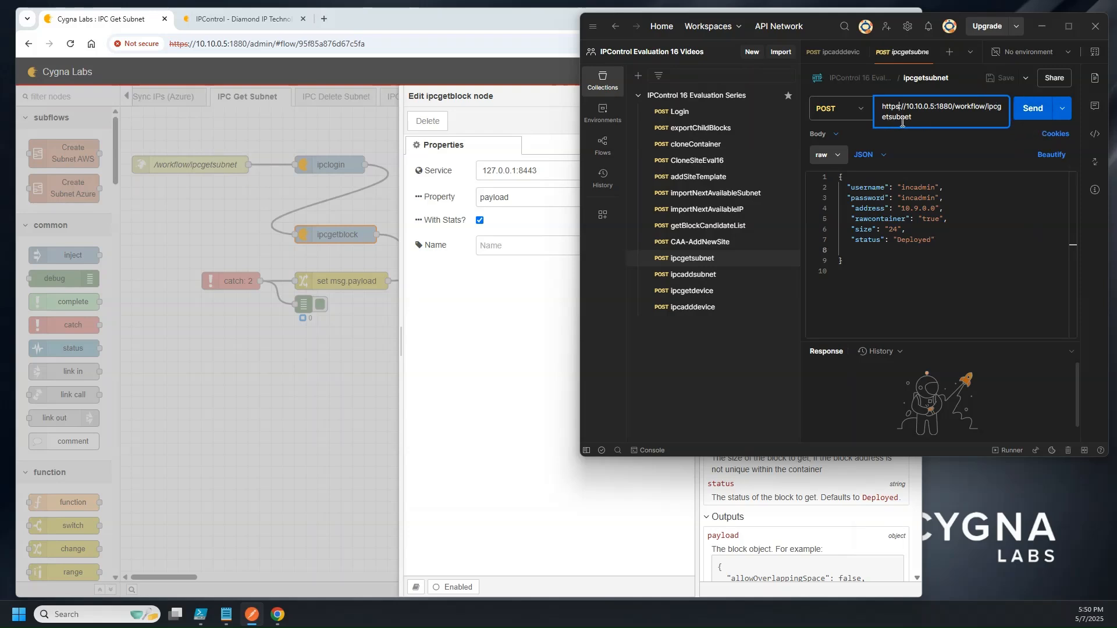
pyautogui.click(964, 285)
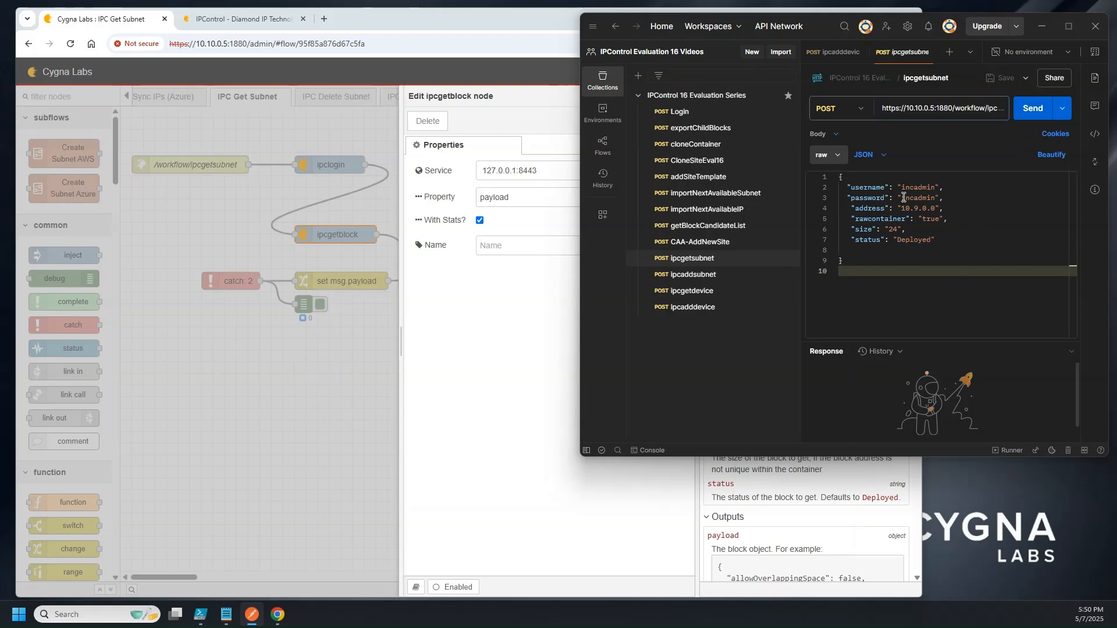
pyautogui.click(1033, 108)
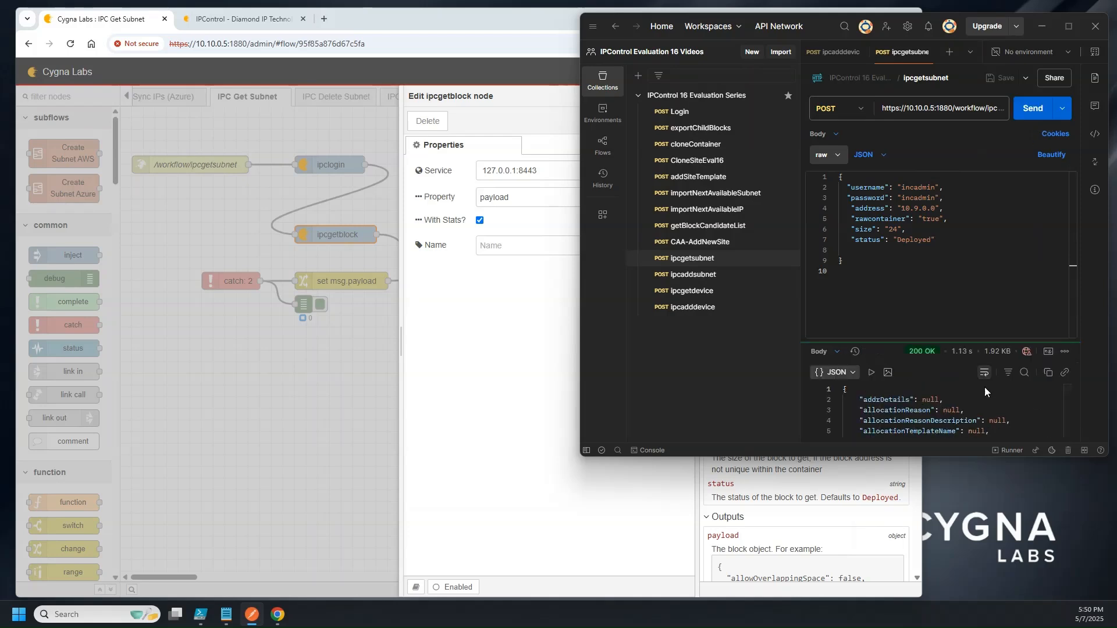
# Step: Enlarge the Postman window and its response area and examine the subnet details and host statistics returned
pyautogui.scroll(-2, 988, 411)
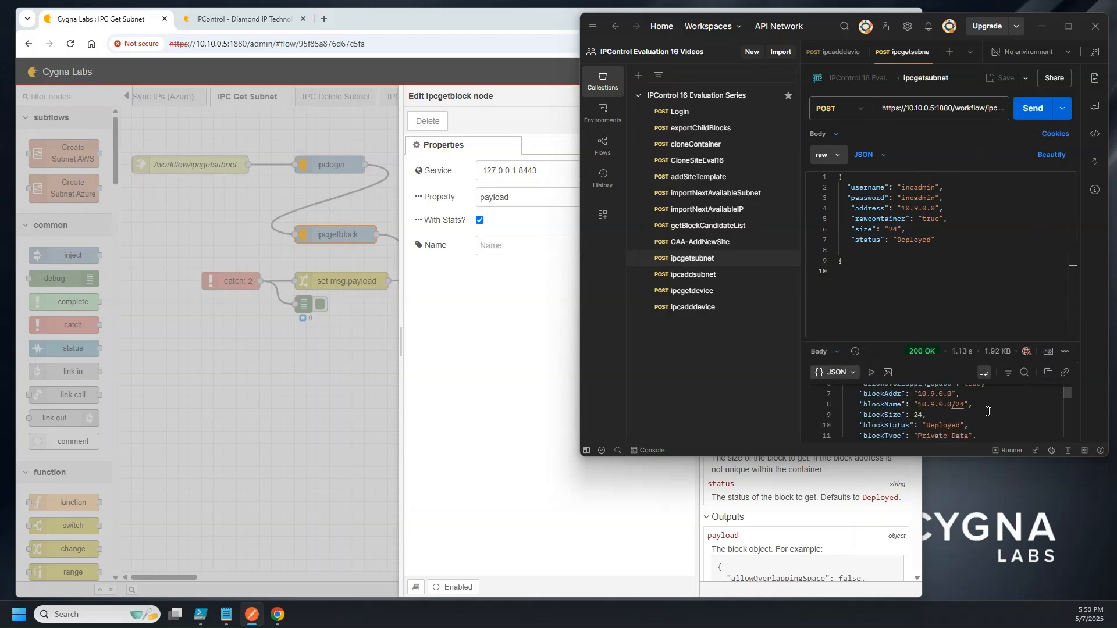
pyautogui.scroll(-1, 988, 411)
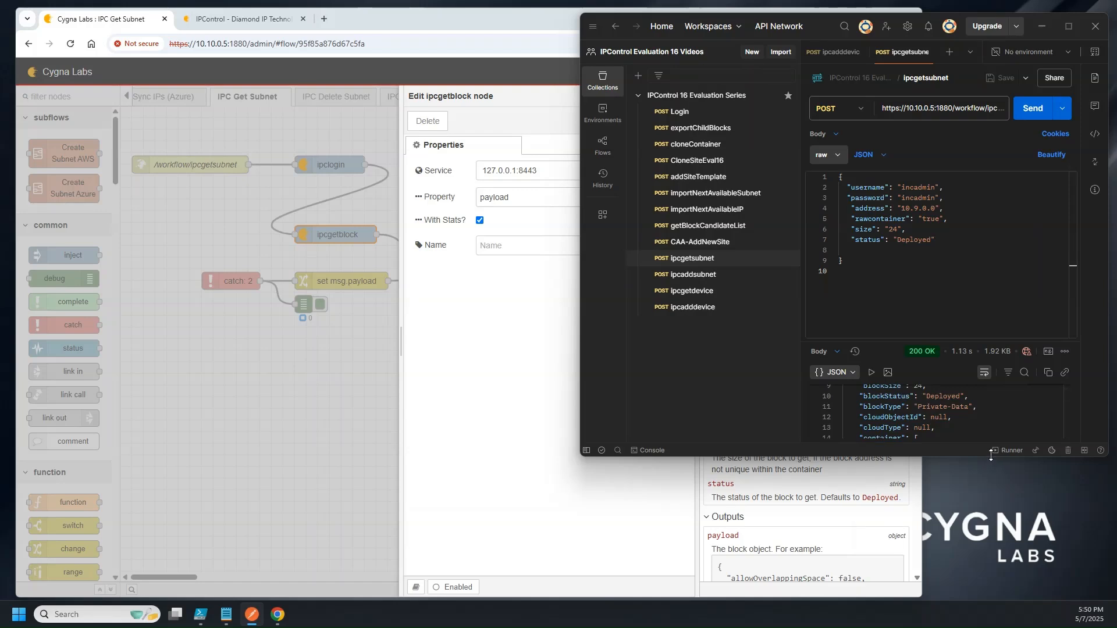
pyautogui.moveTo(991, 455); pyautogui.dragTo(989, 582)
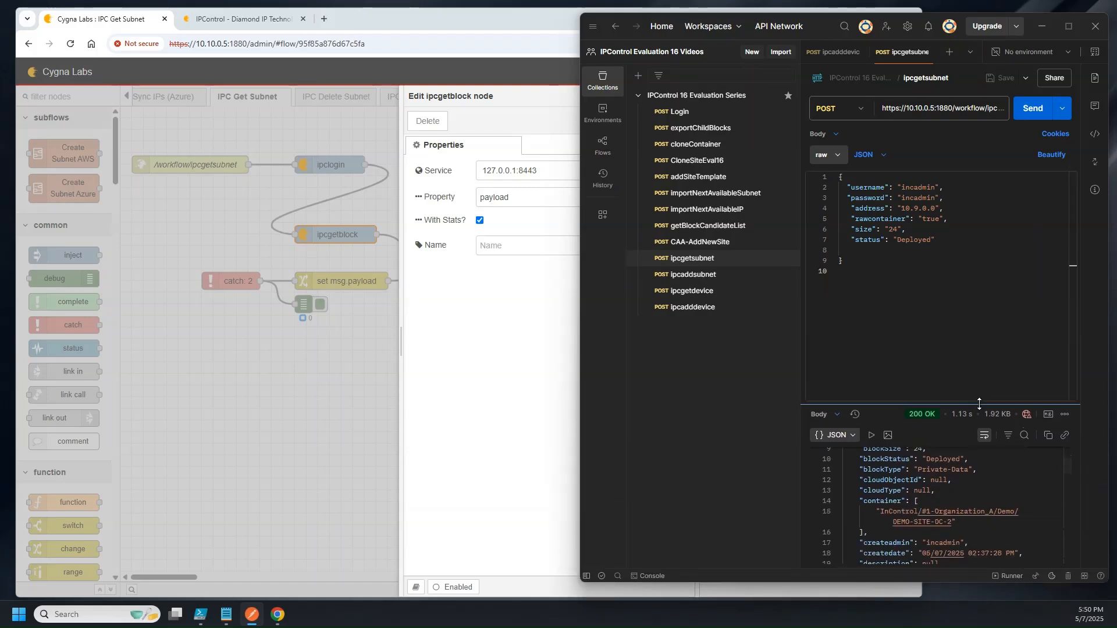
pyautogui.moveTo(979, 403); pyautogui.dragTo(979, 307)
pyautogui.scroll(-1, 994, 518)
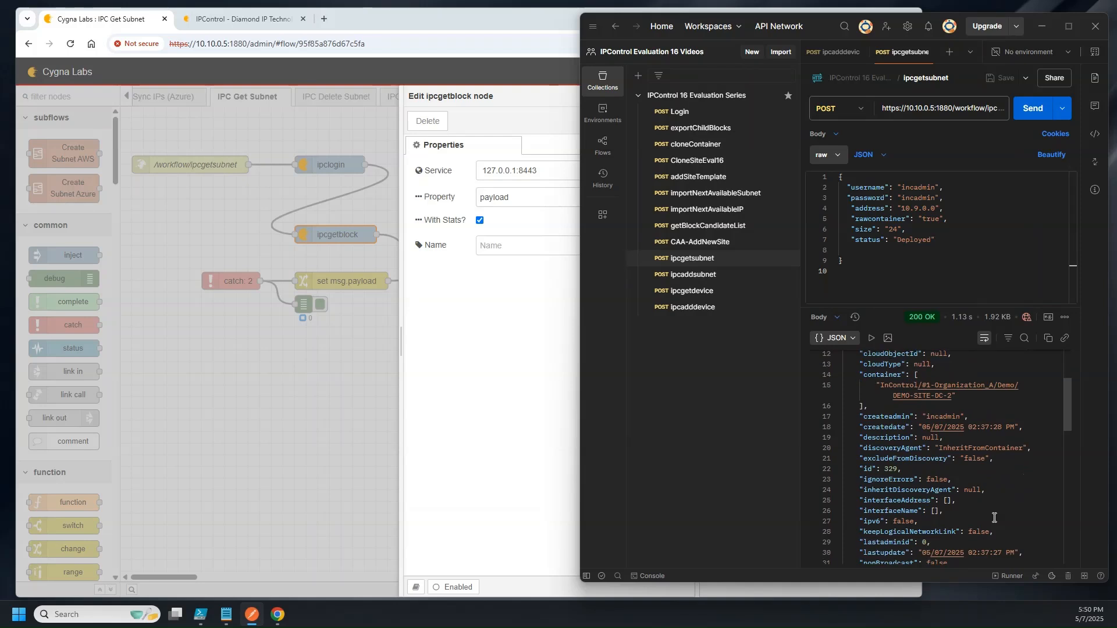
pyautogui.scroll(-3, 992, 514)
pyautogui.scroll(-1, 956, 502)
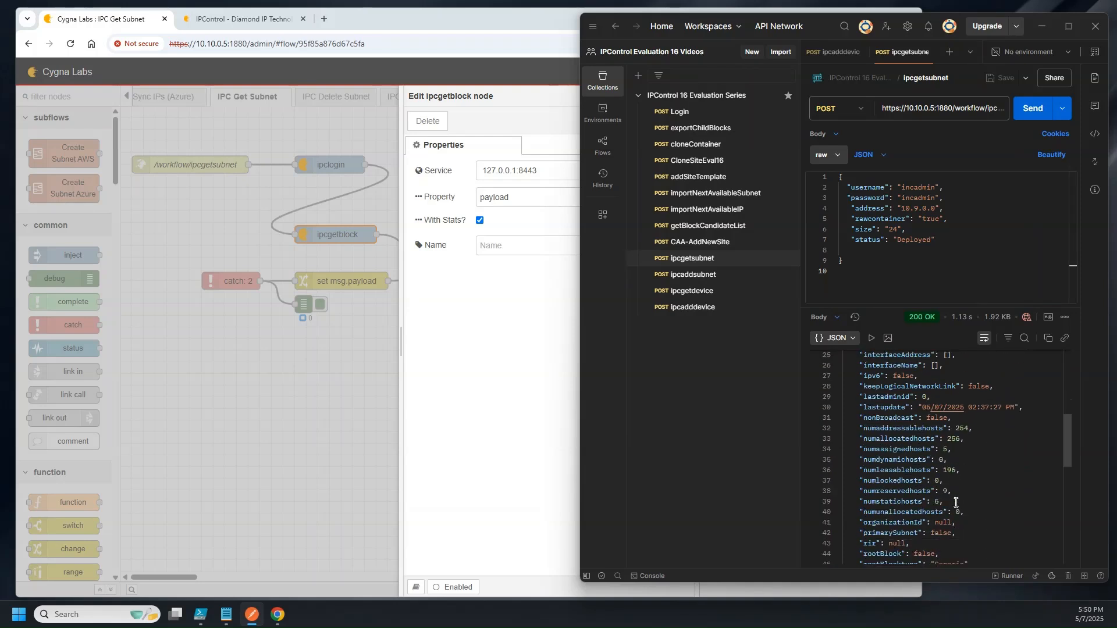
# Step: Highlight the host-count fields from numaddressablehosts to numunallocatedhosts in the ipcgetsubnet response and examine the fields below them
pyautogui.click(860, 419)
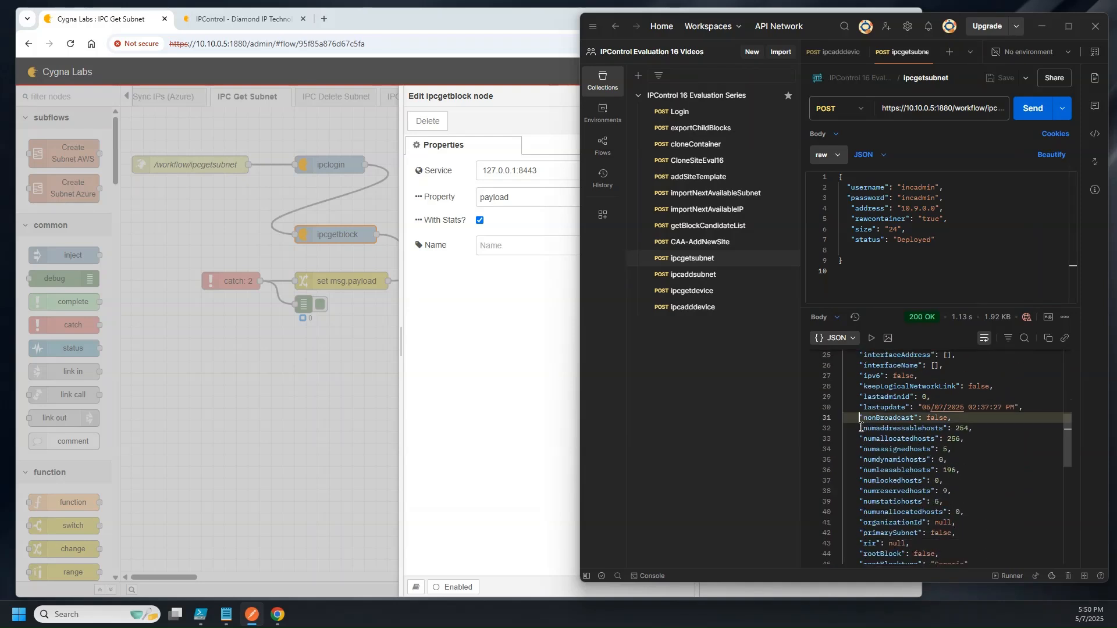
pyautogui.moveTo(861, 427); pyautogui.dragTo(993, 509)
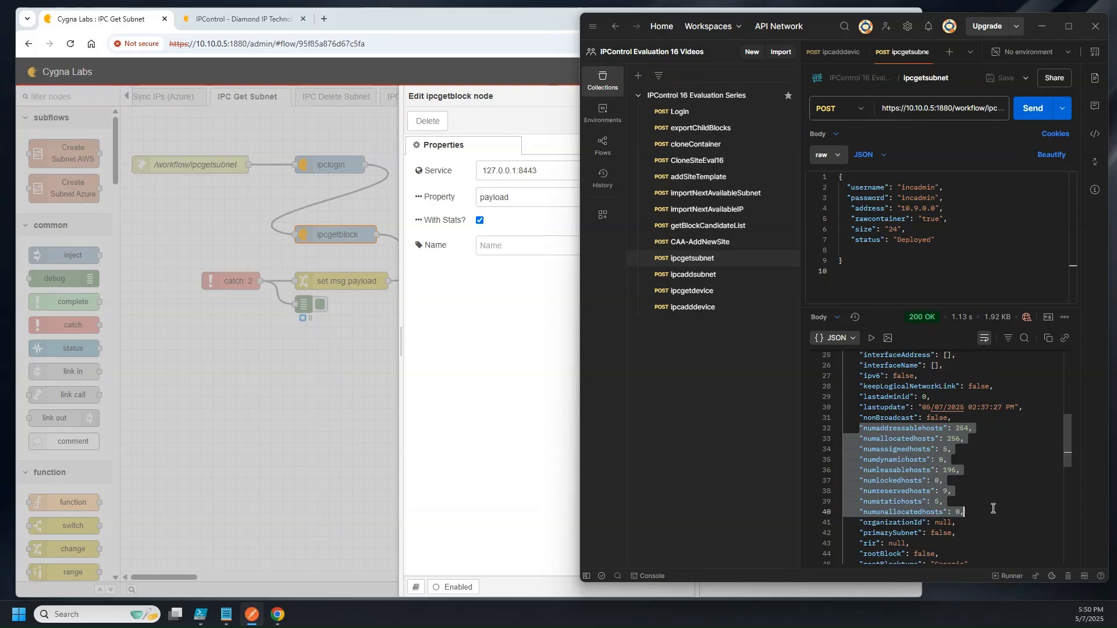
pyautogui.scroll(-2, 993, 508)
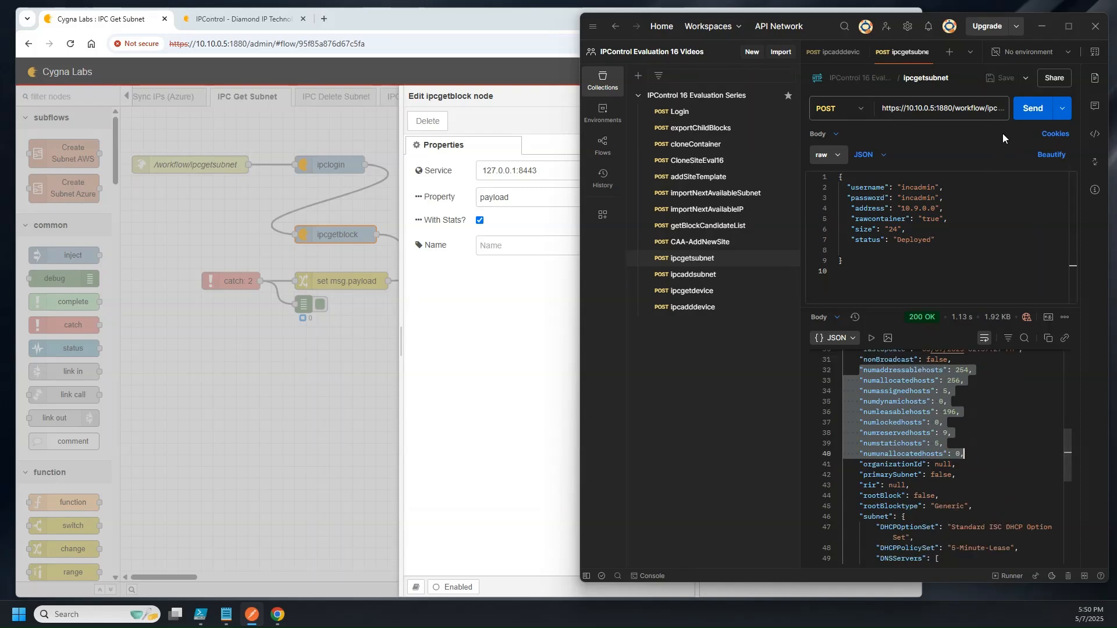
# Step: Return to the flow editor, close the ipcgetblock node's properties, and show the IPC Modify Subnet flow
pyautogui.click(523, 395)
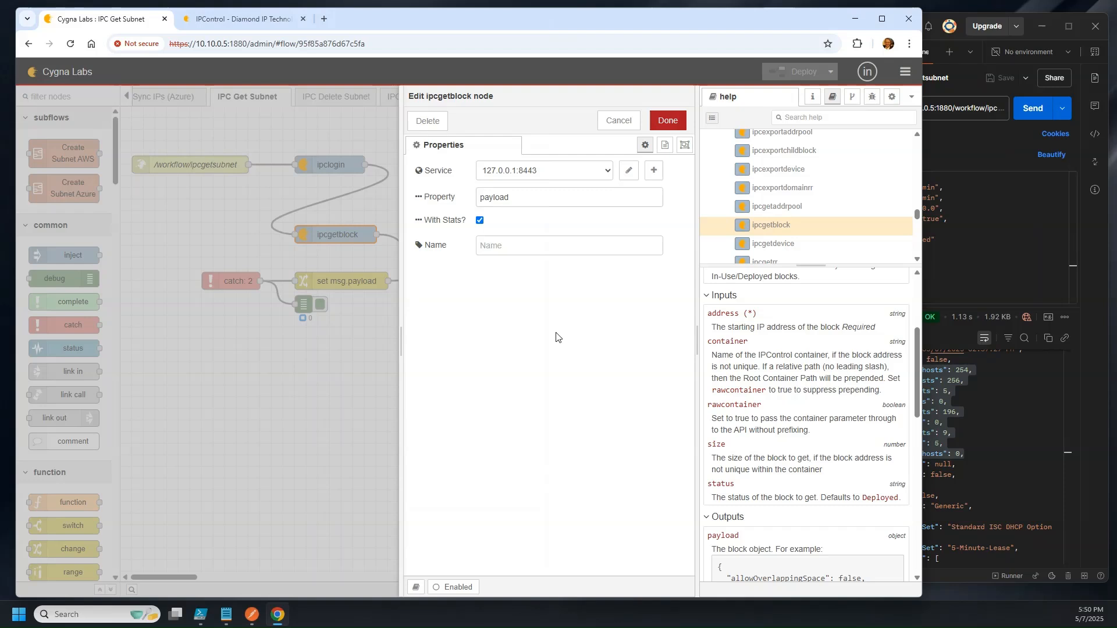
pyautogui.click(678, 119)
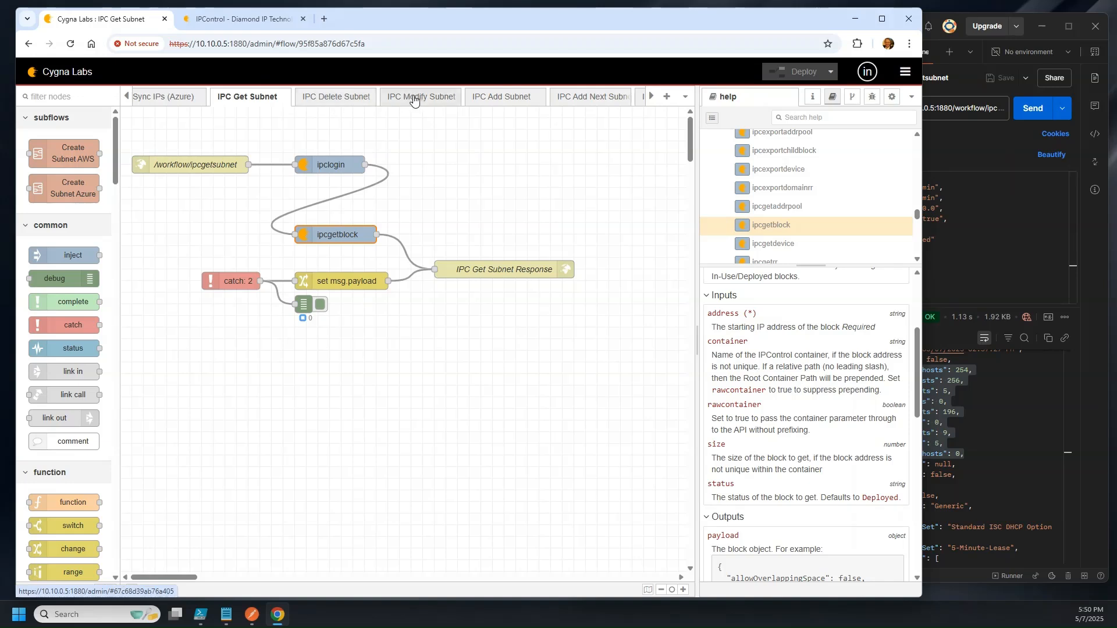
pyautogui.click(349, 97)
pyautogui.click(419, 103)
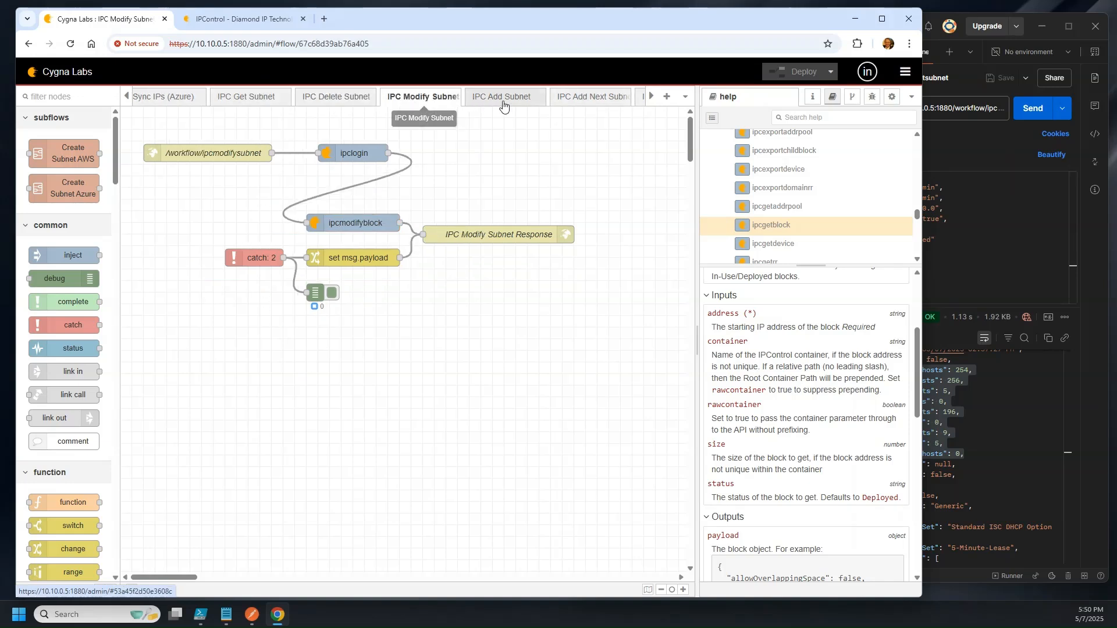
pyautogui.click(507, 98)
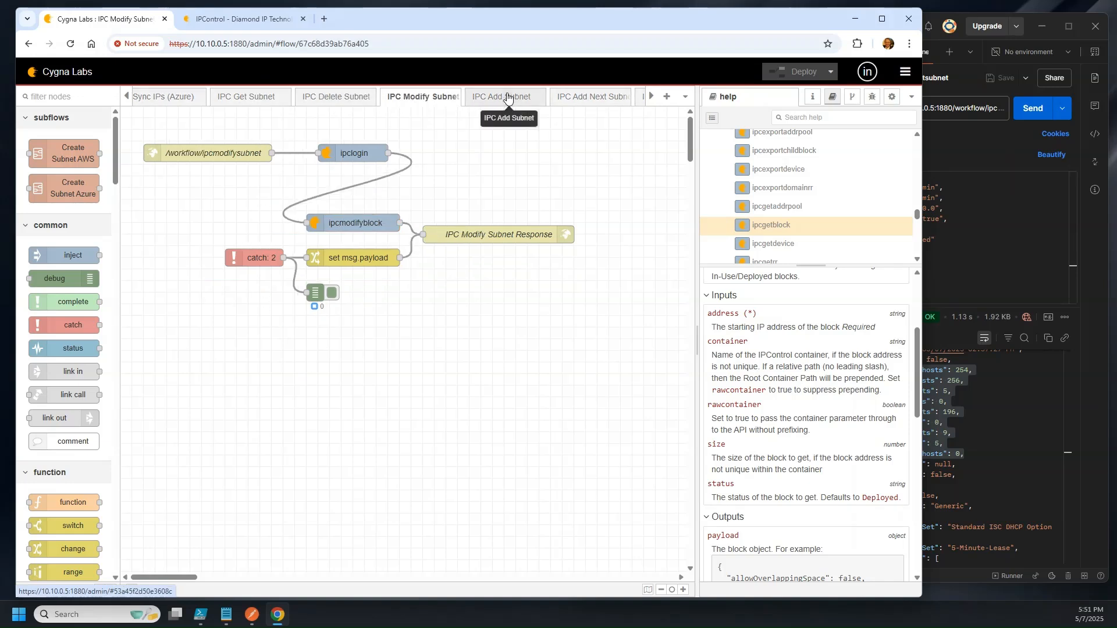
pyautogui.click(421, 98)
# Step: Show the ipcmodifyblock node's help and read its input parameters
pyautogui.click(349, 226)
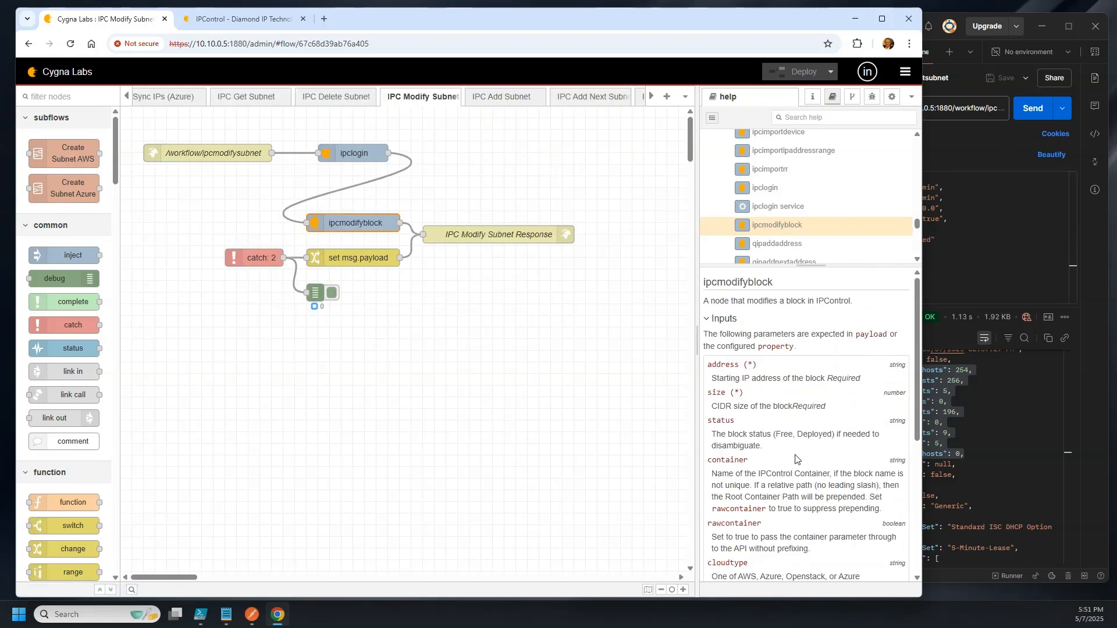
pyautogui.scroll(-1, 798, 462)
pyautogui.scroll(1, 840, 332)
# Step: Open the IPC Add Subnet flow and check the method, URL and name of its /workflow/ipcaddsubnet endpoint node
pyautogui.click(505, 98)
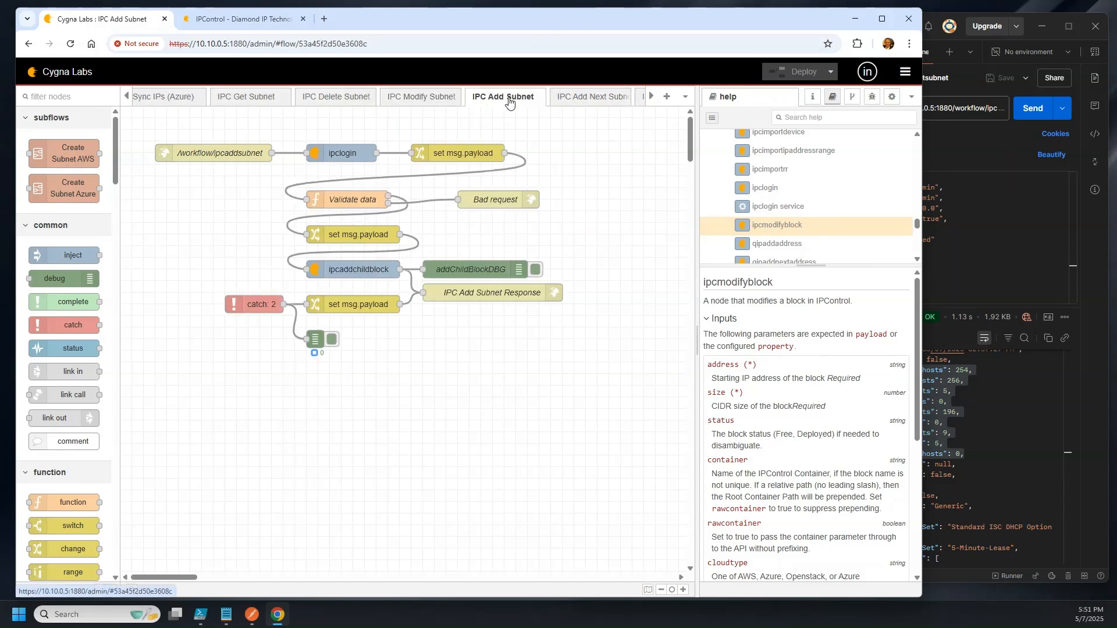
pyautogui.doubleClick(209, 154)
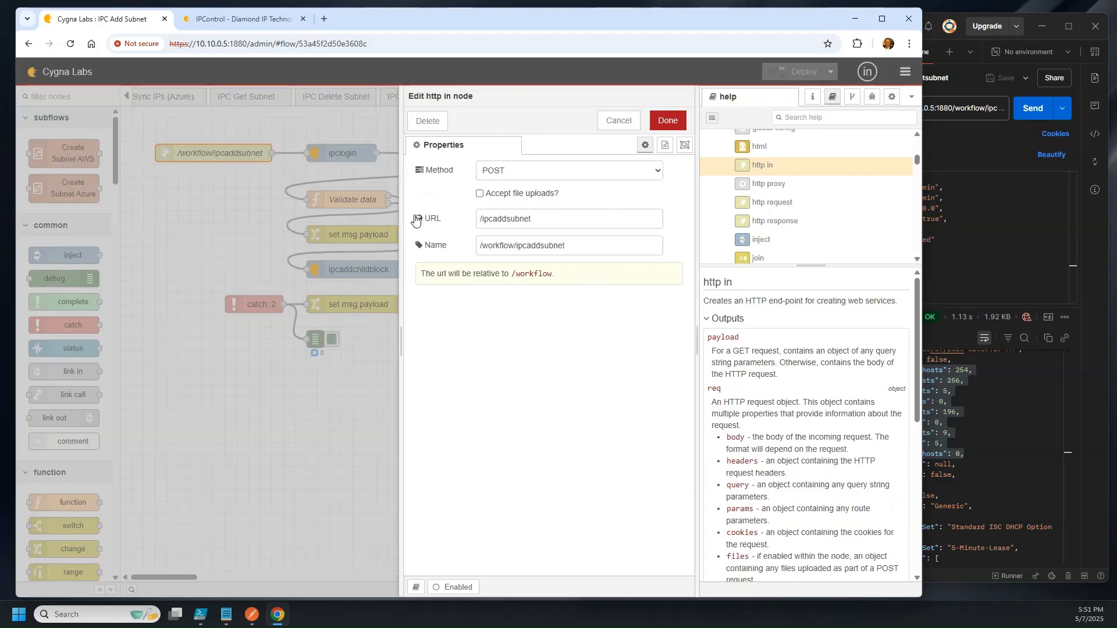
pyautogui.moveTo(567, 250); pyautogui.dragTo(420, 233)
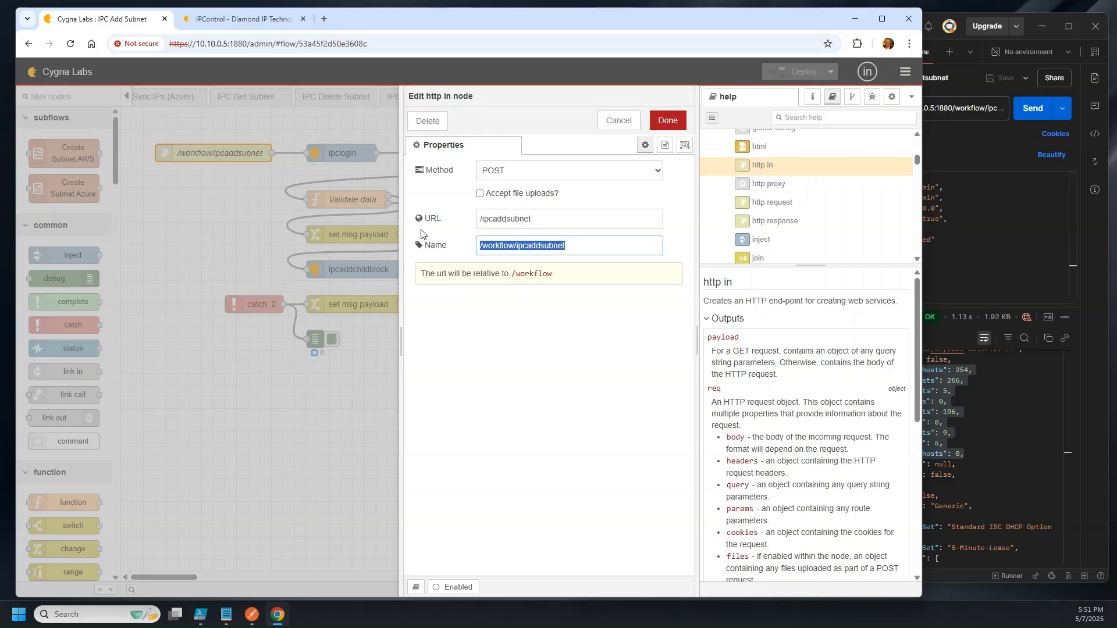
pyautogui.click(619, 121)
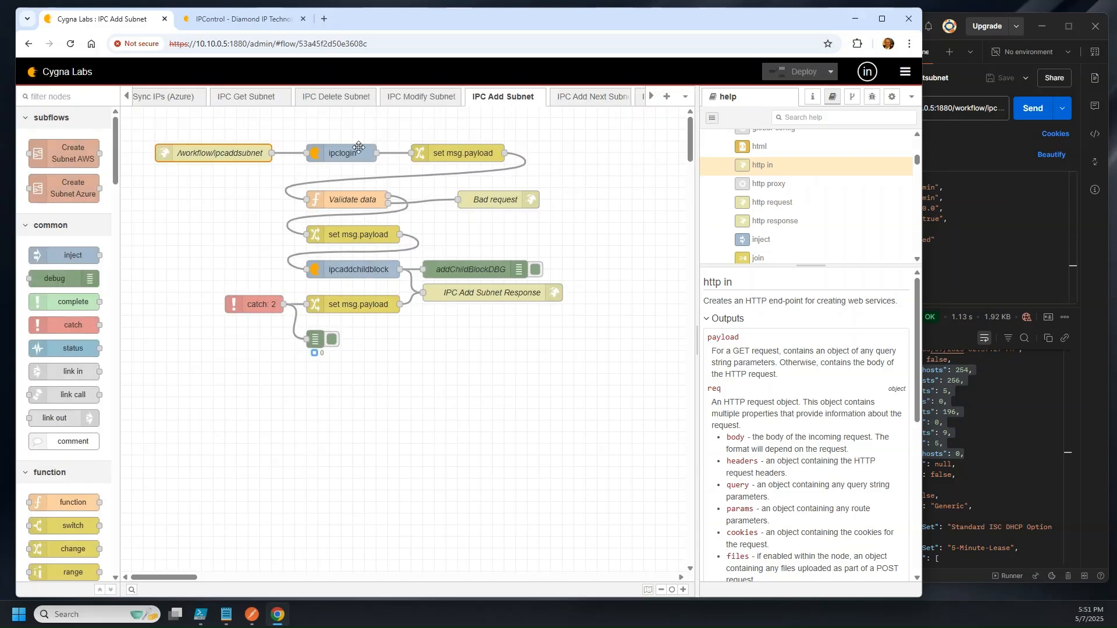
# Step: Review the properties of the ipclogin node and the set msg.payload node that follows it, leaving both unchanged
pyautogui.doubleClick(367, 156)
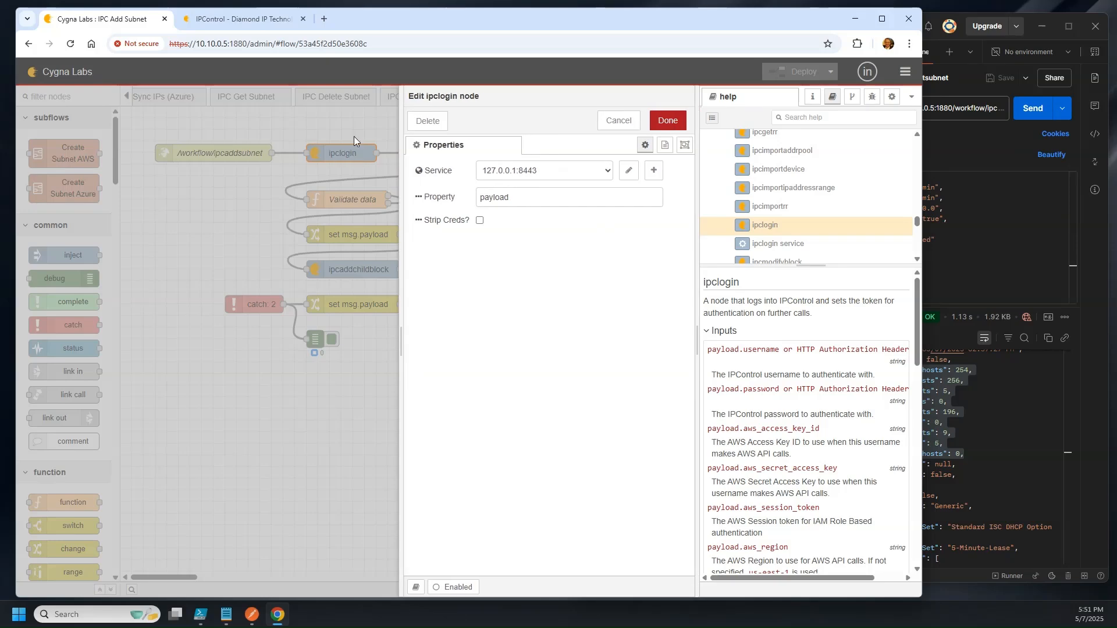
pyautogui.click(619, 120)
pyautogui.doubleClick(466, 149)
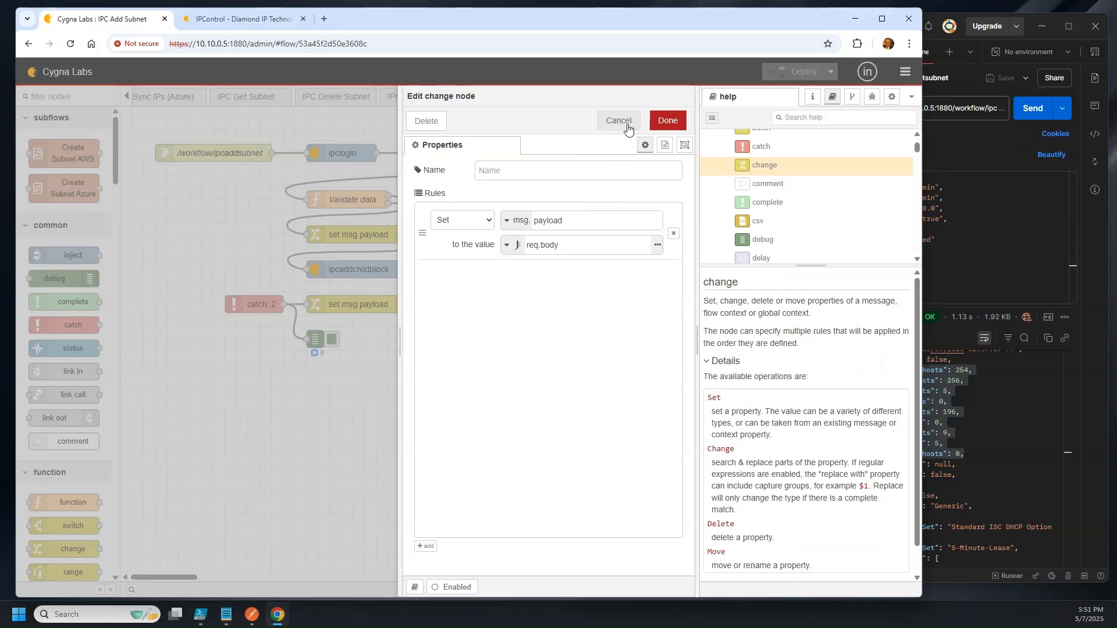
pyautogui.click(627, 125)
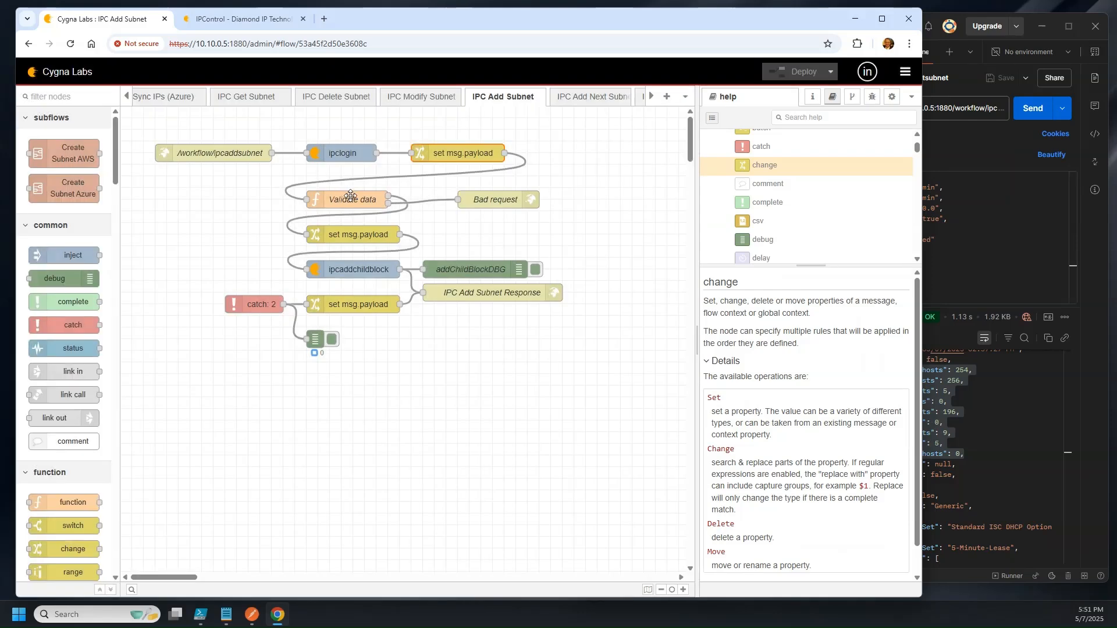
# Step: Open the Validate data function node, narrow its editor pane, and examine the address check in its On Message code
pyautogui.doubleClick(355, 193)
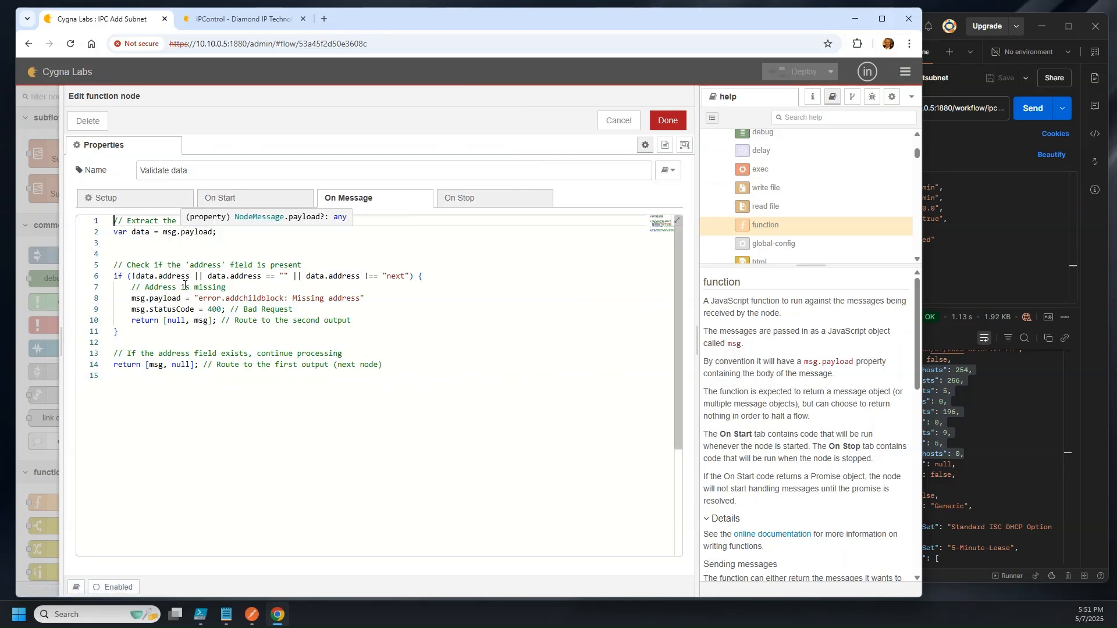
pyautogui.moveTo(60, 238); pyautogui.dragTo(231, 238)
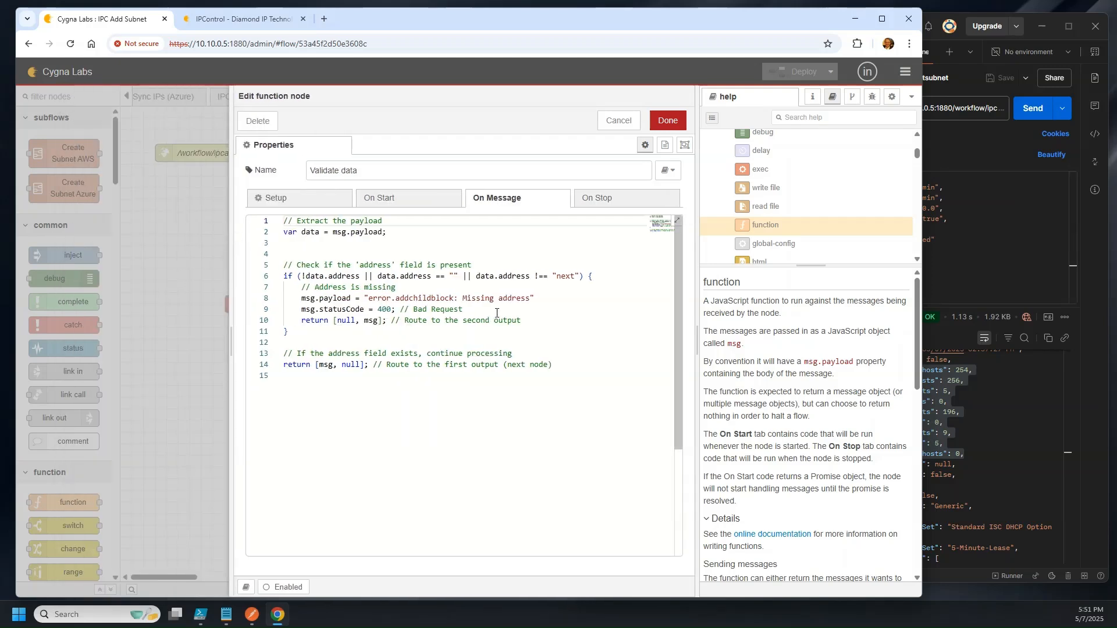
pyautogui.click(537, 277)
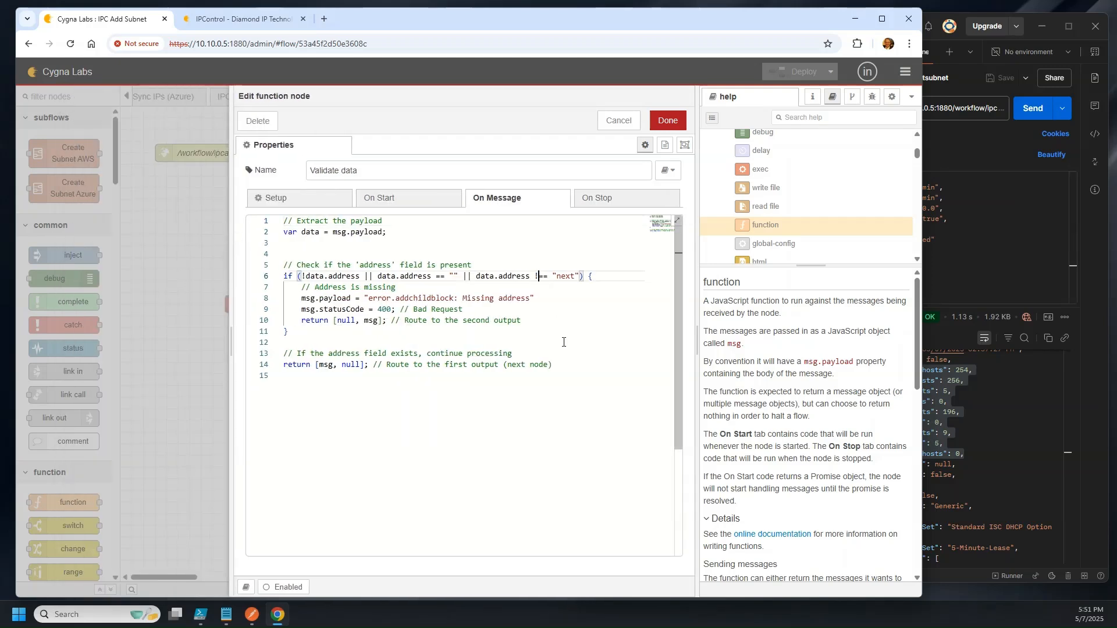
pyautogui.press('BackSpace')
pyautogui.write('!')
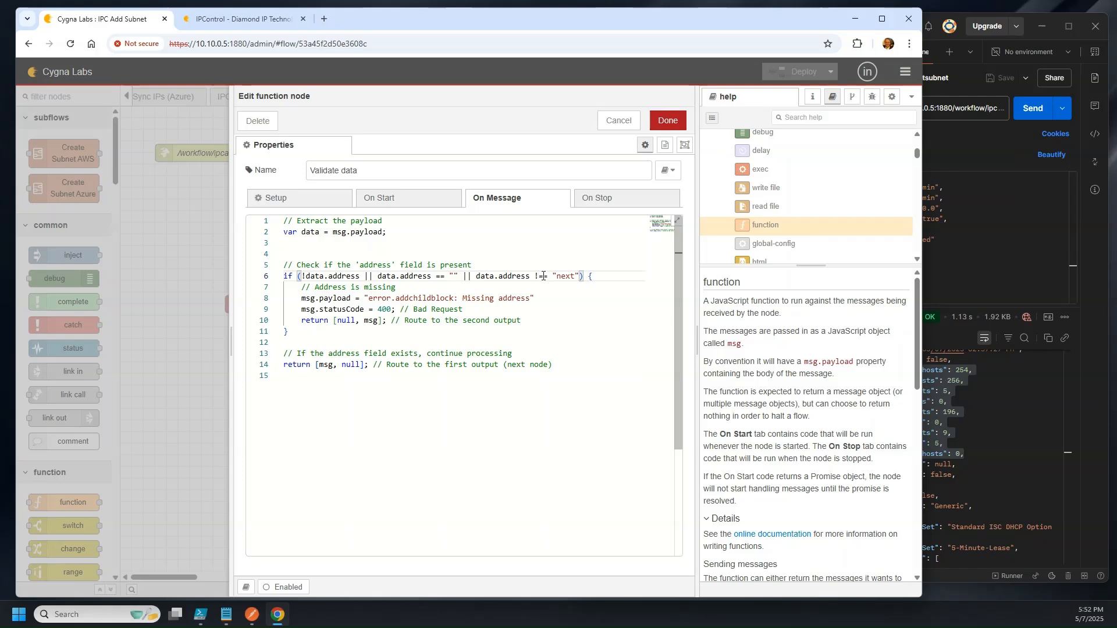
pyautogui.click(667, 120)
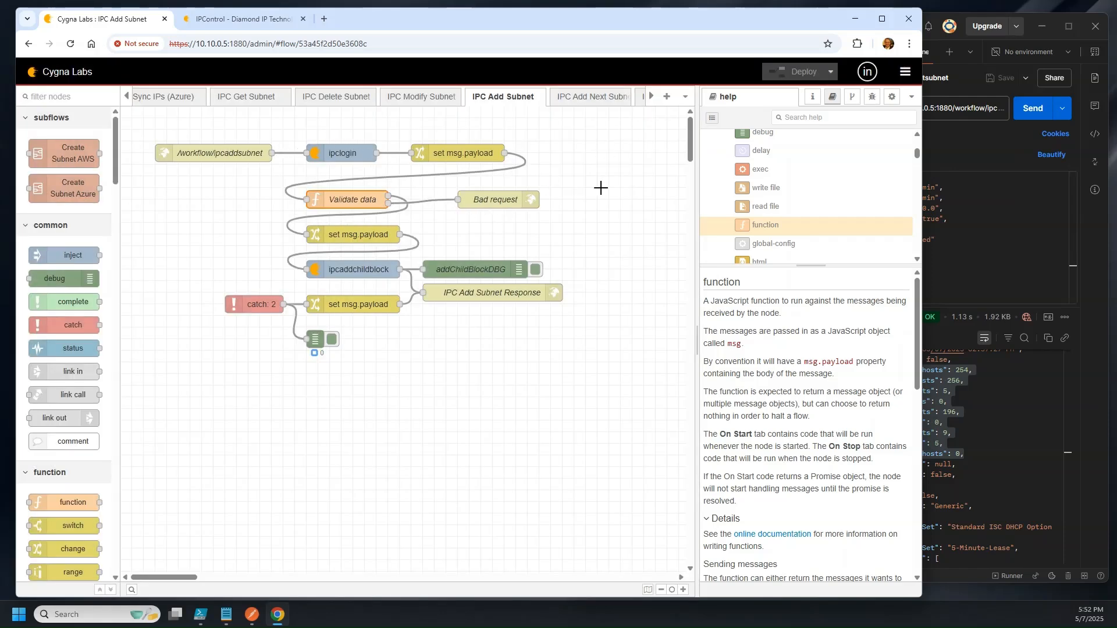
# Step: Review the properties of the set msg.payload node after Validate data and of the ipcaddchildblock node
pyautogui.doubleClick(352, 234)
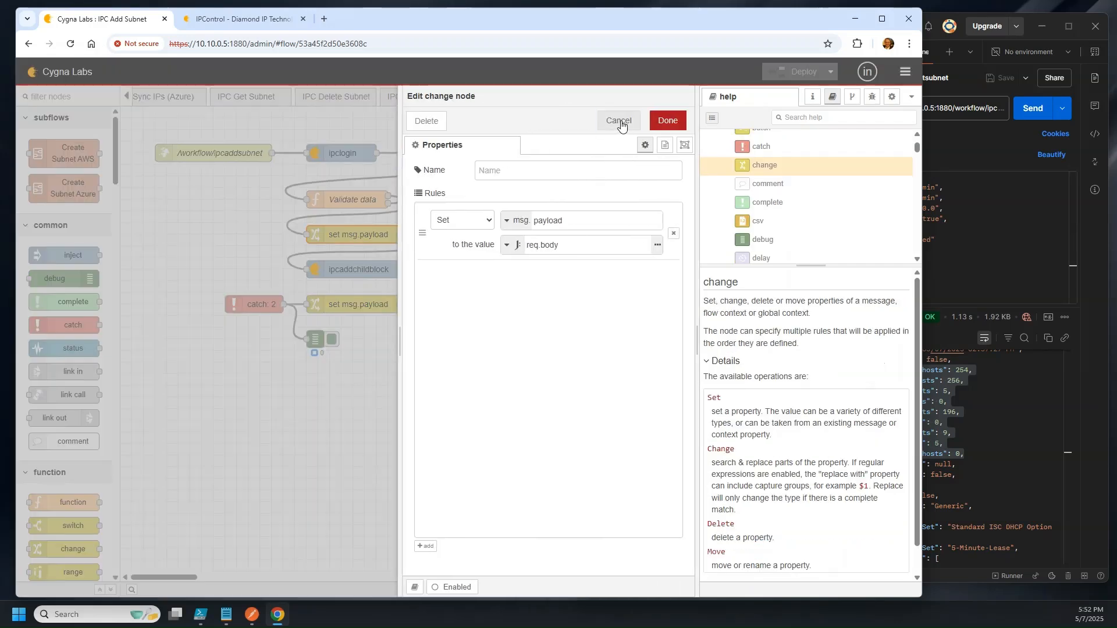
pyautogui.click(620, 121)
pyautogui.click(368, 270)
pyautogui.doubleClick(368, 270)
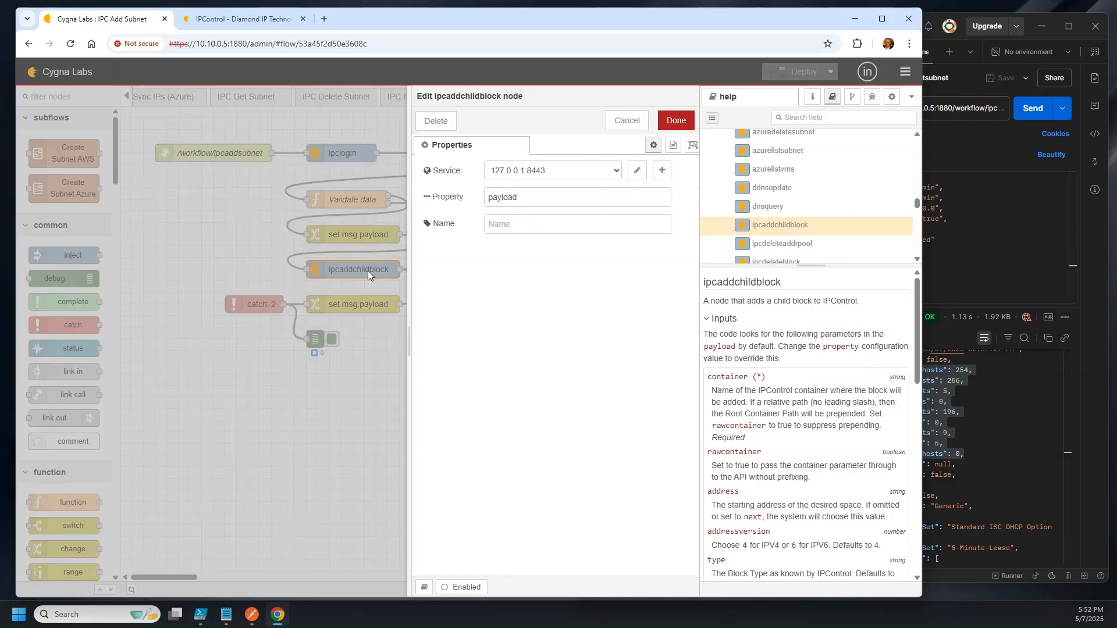
pyautogui.click(619, 121)
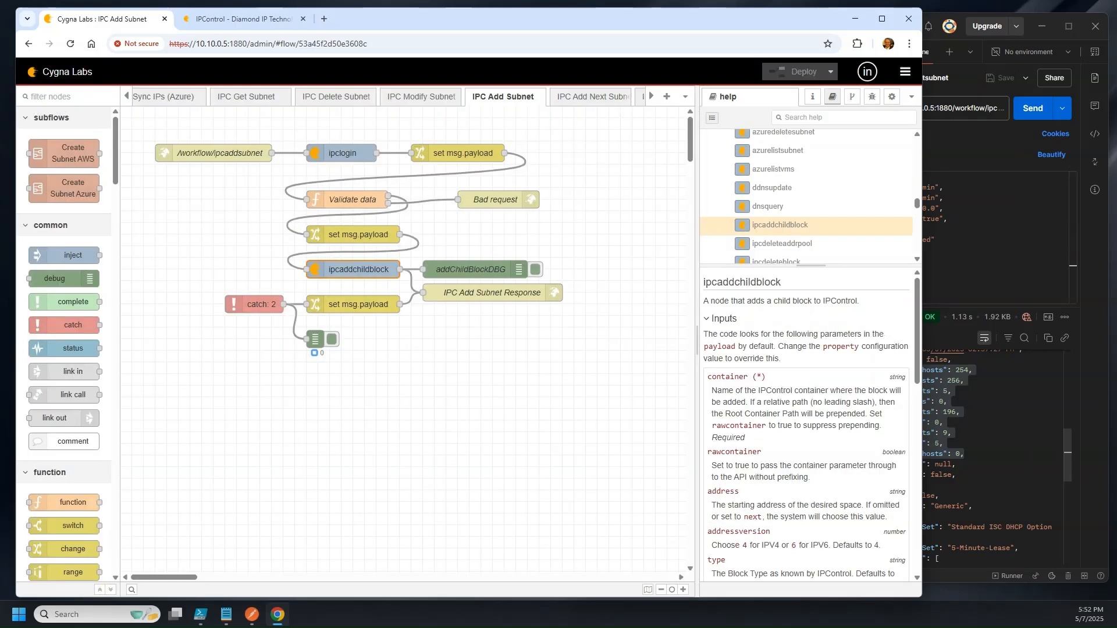
# Step: Switch to Postman, open the ipcaddsubnet request, and highlight the login credentials in its body
pyautogui.hotkey('alt', 'Tab')
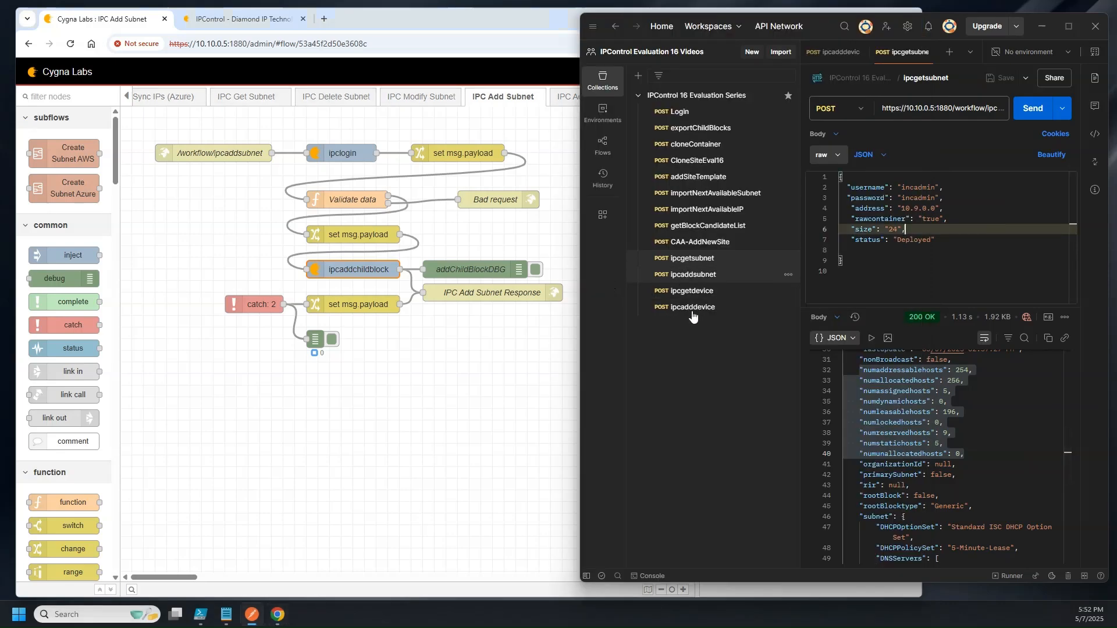
pyautogui.click(691, 278)
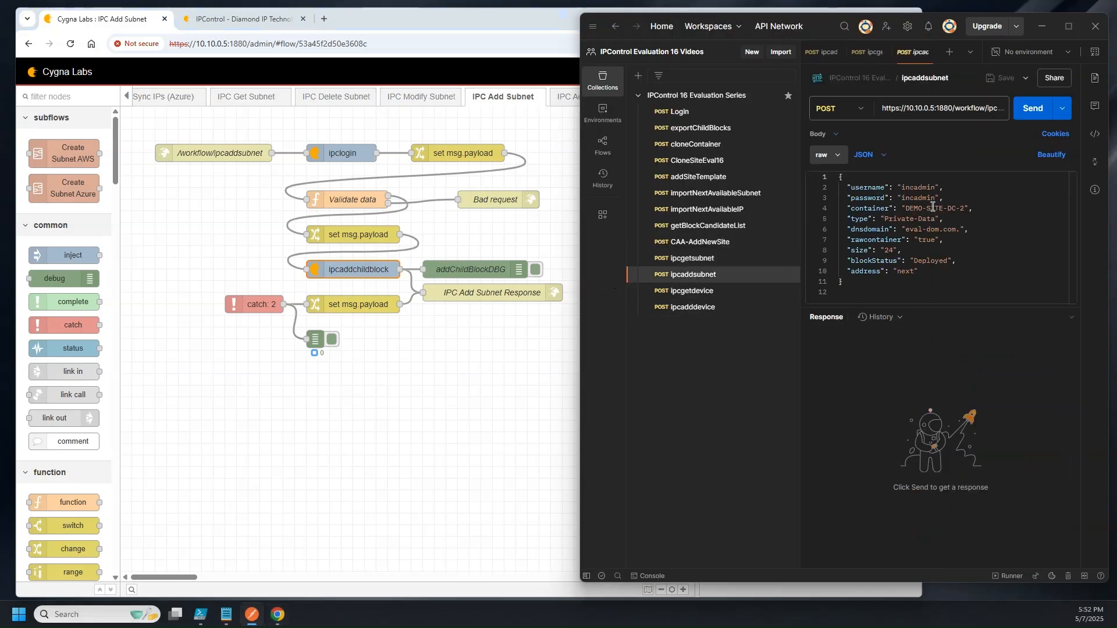
pyautogui.moveTo(946, 198); pyautogui.dragTo(844, 187)
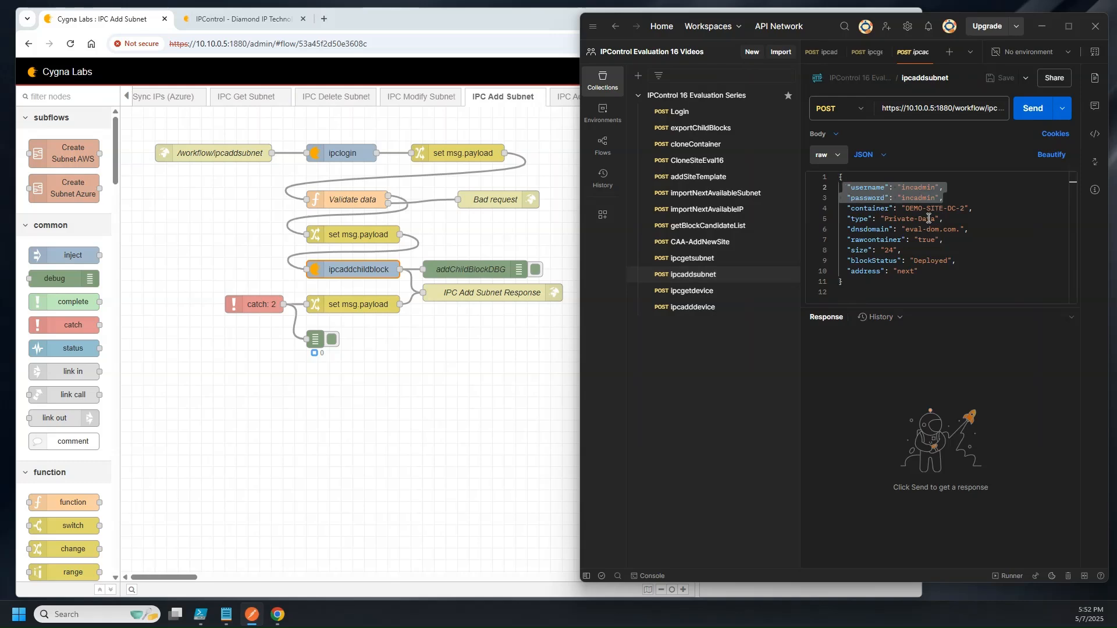
# Step: Highlight the DEMO-SITE-DC-2 container line in the request body and view that container's block table in IPControl
pyautogui.click(846, 208)
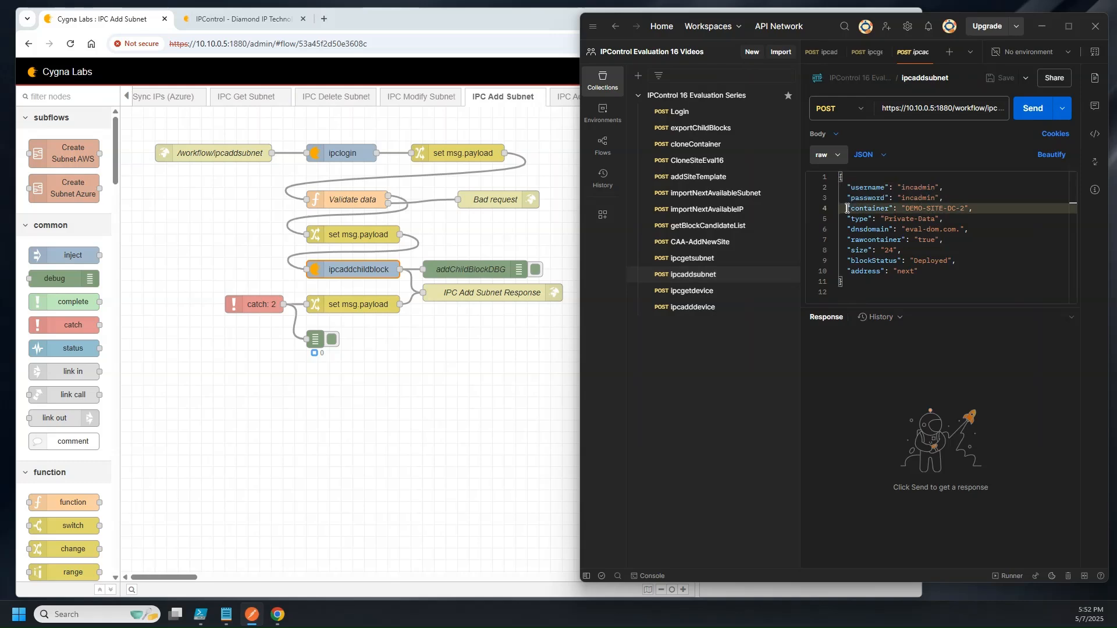
pyautogui.moveTo(847, 208); pyautogui.dragTo(992, 208)
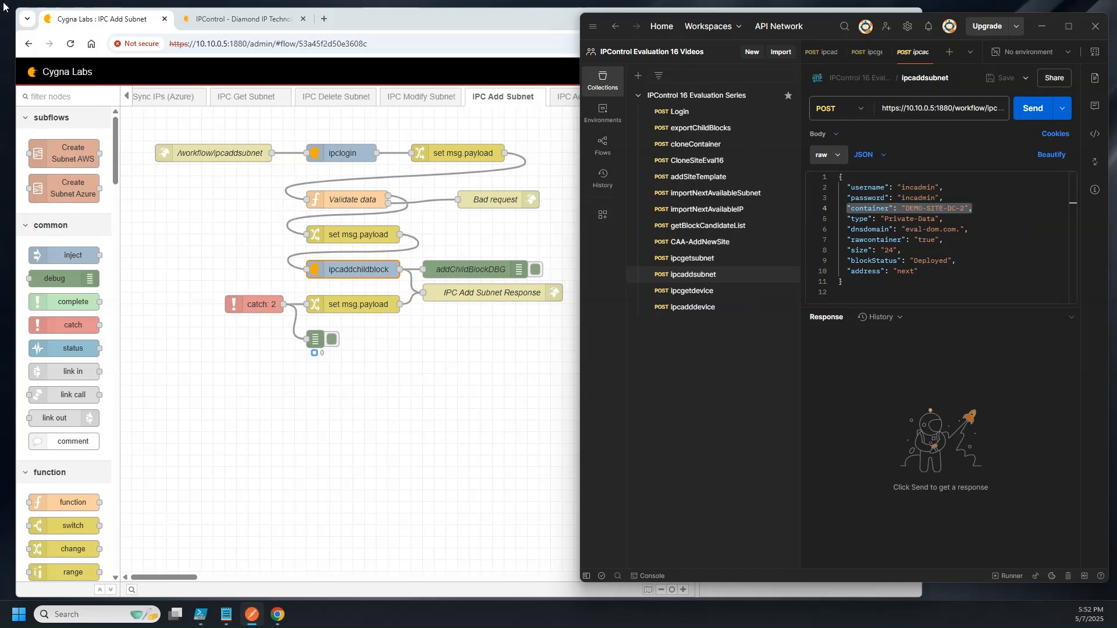
pyautogui.click(254, 21)
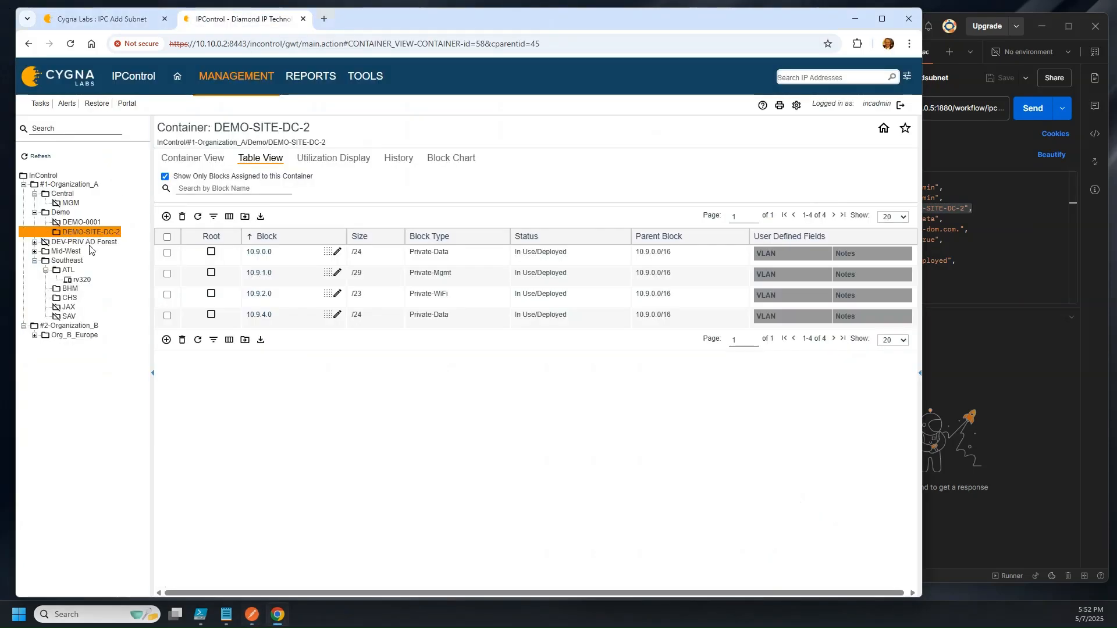
# Step: Return to Postman, check the "next" address value, send the ipcaddsubnet request, and highlight the returned subnet
pyautogui.click(962, 240)
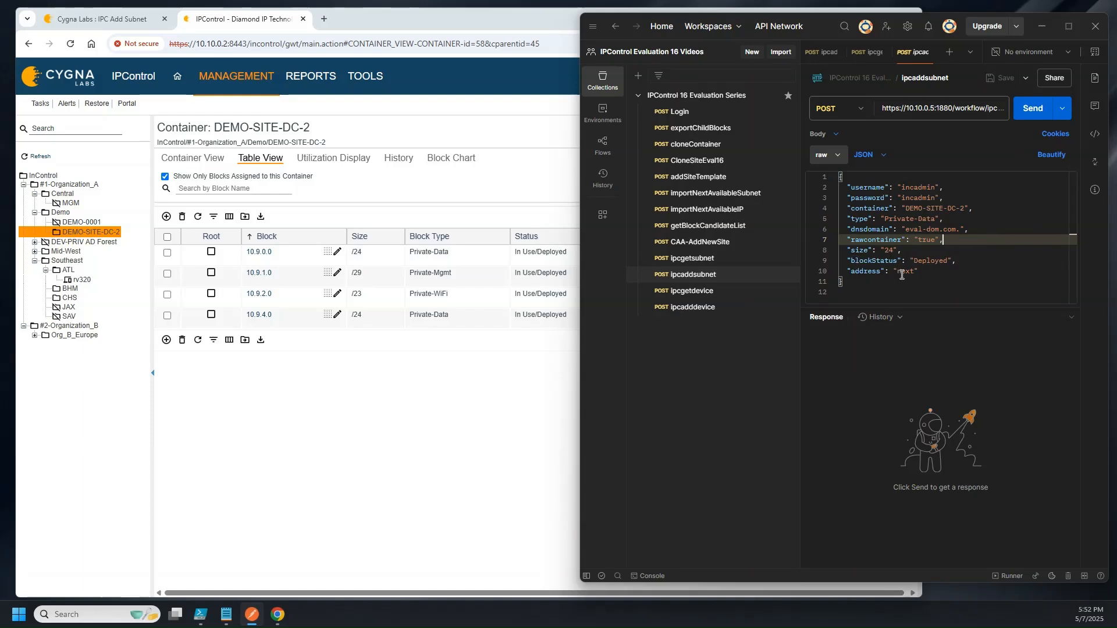
pyautogui.moveTo(901, 271); pyautogui.dragTo(915, 271)
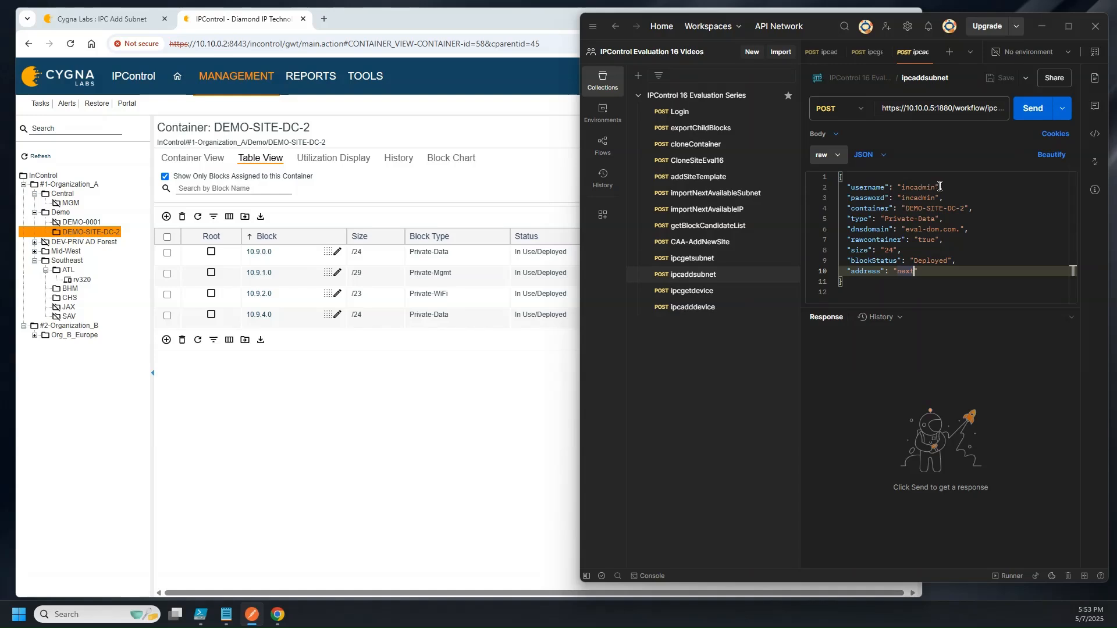
pyautogui.click(1034, 109)
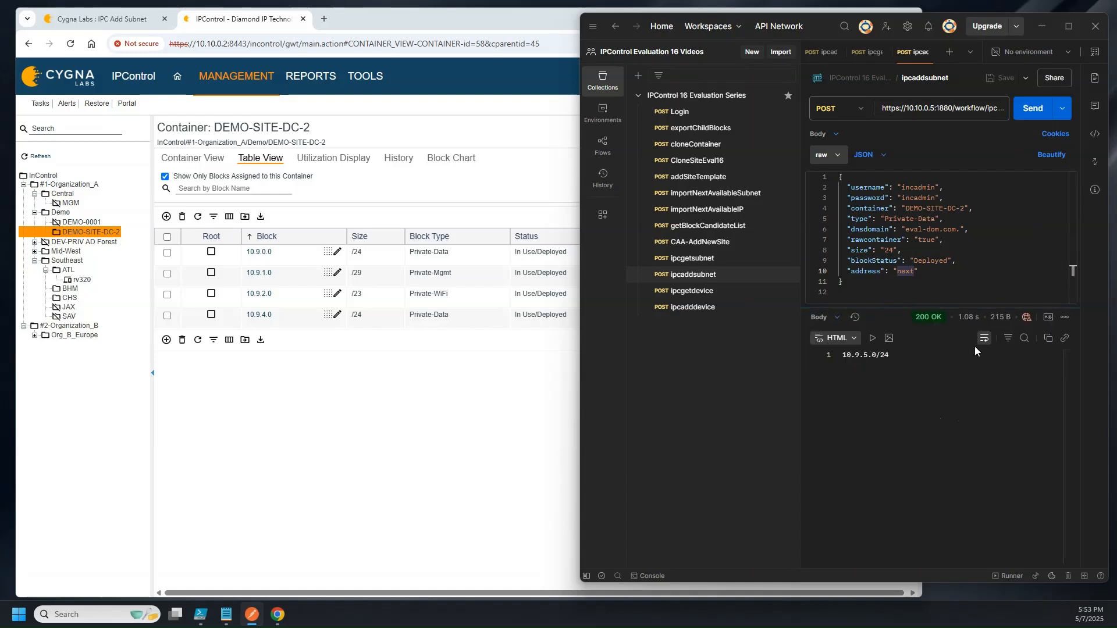
pyautogui.moveTo(896, 356); pyautogui.dragTo(841, 356)
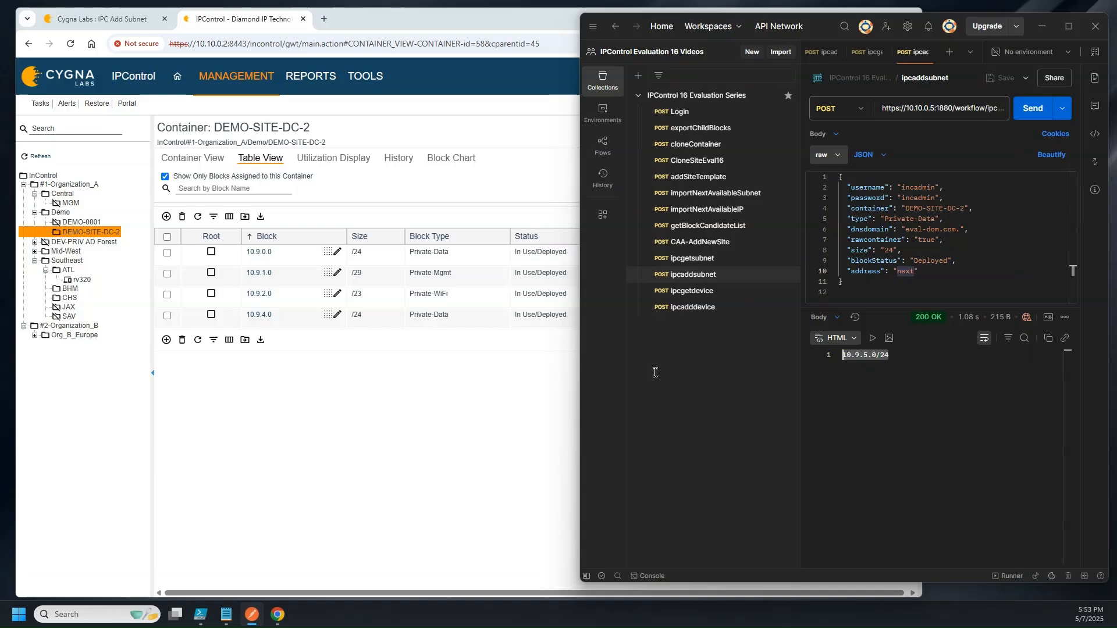
# Step: Return to the IPC Add Subnet flow in the browser and open the ipcaddchildblock node's properties
pyautogui.click(346, 364)
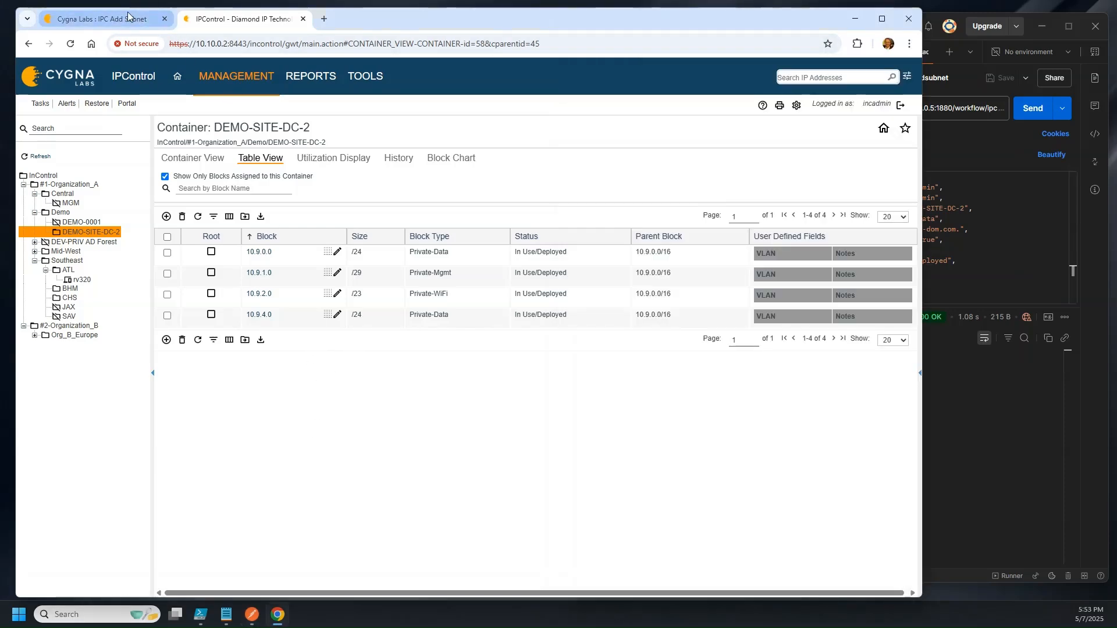
pyautogui.click(160, 17)
pyautogui.doubleClick(372, 269)
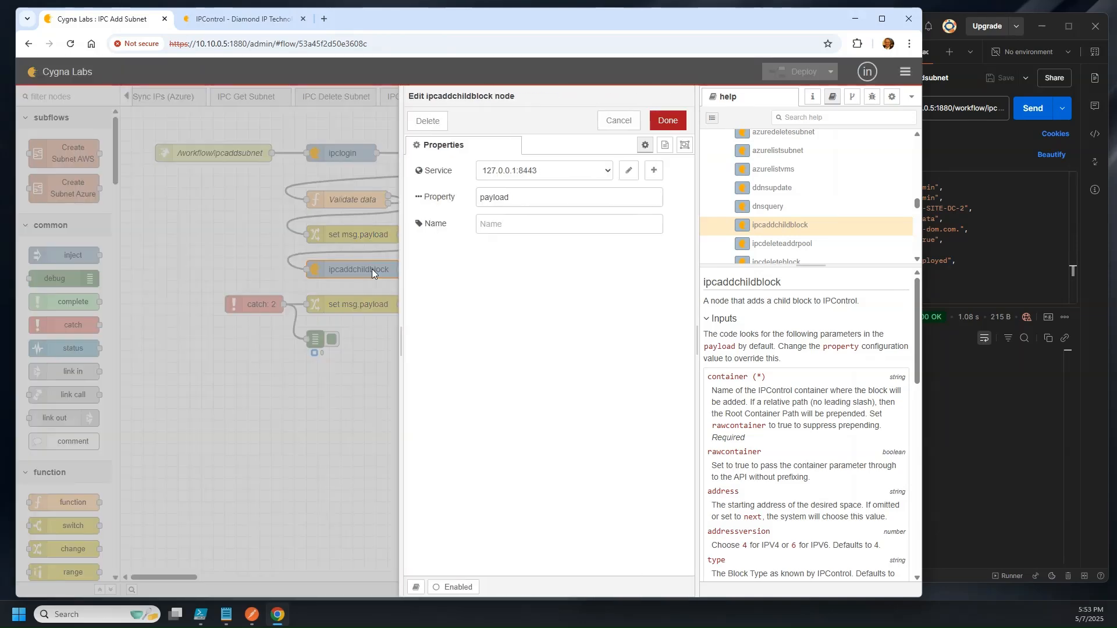
# Step: Close the ipcaddchildblock properties, view the DEMO-SITE-DC-2 block table in IPControl, and check the ipcaddsubnet request's rawcontainer value in Postman
pyautogui.click(667, 120)
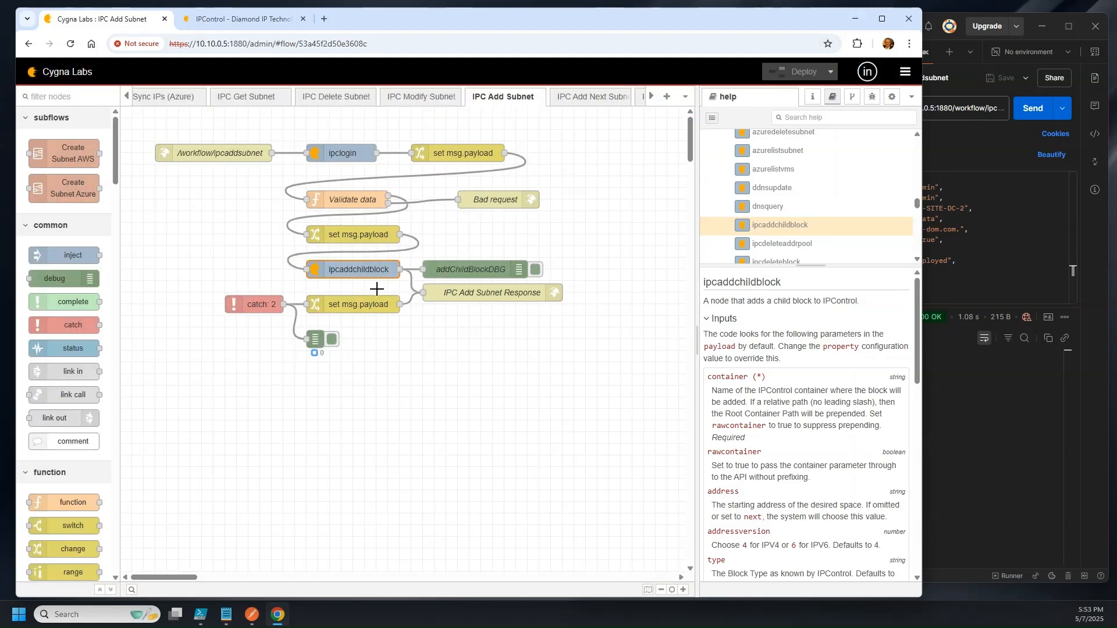
pyautogui.click(246, 19)
pyautogui.click(997, 468)
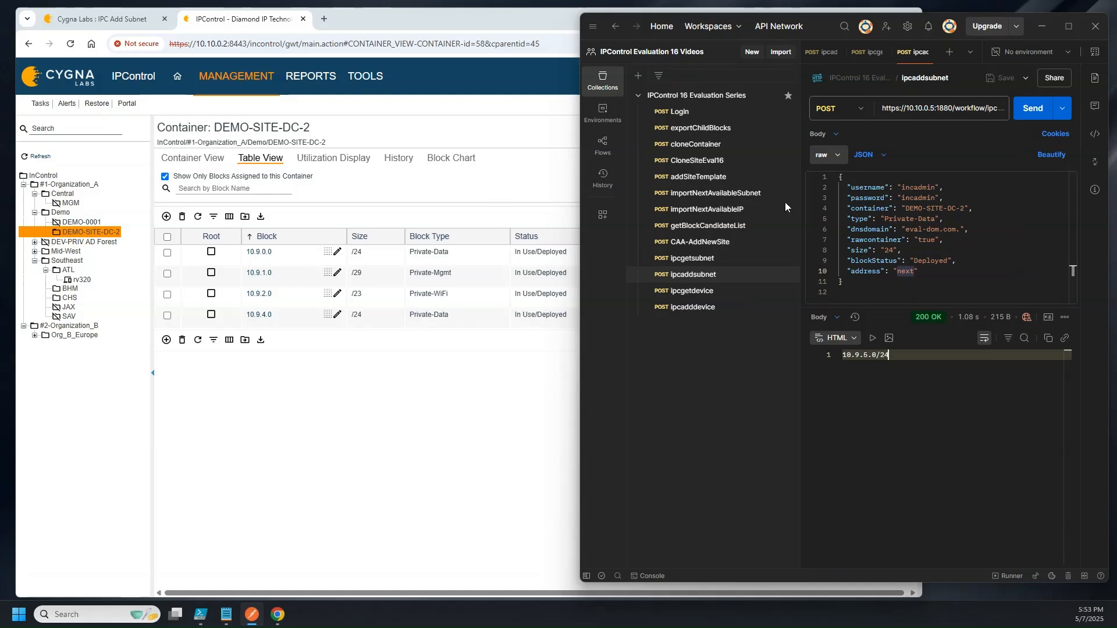
pyautogui.click(927, 237)
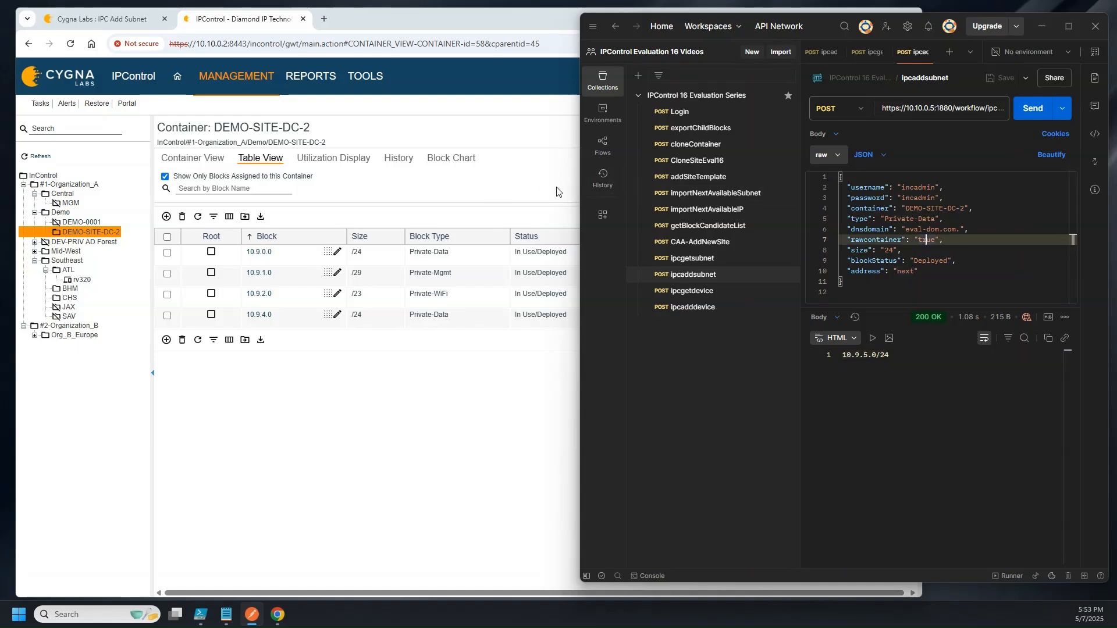
pyautogui.click(539, 179)
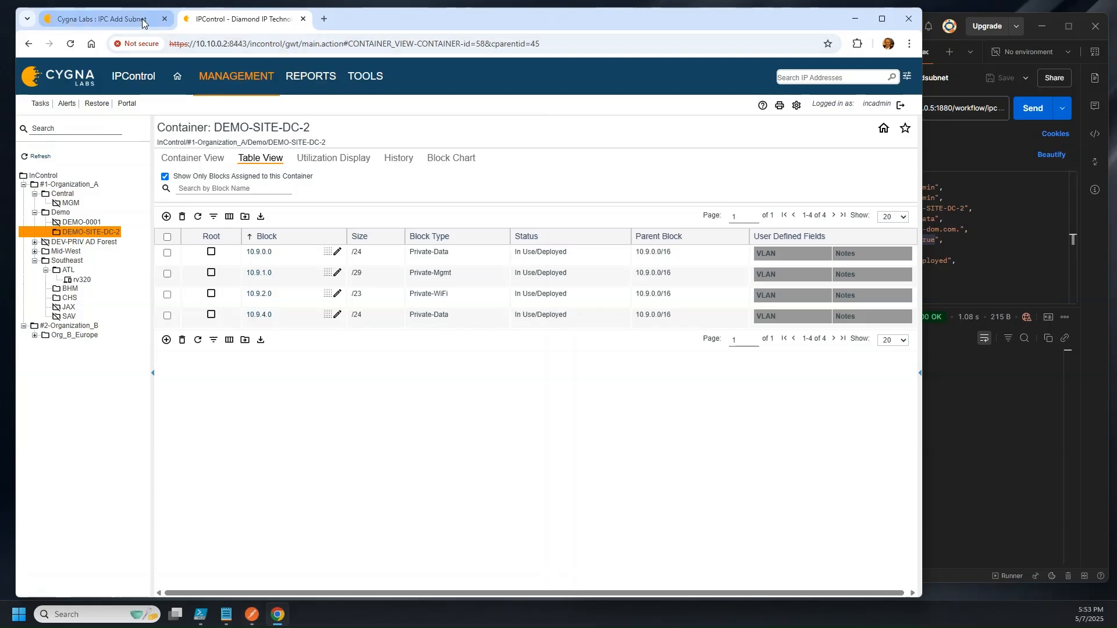
# Step: Return to the workflow editor, open the IPC Add Next Subnet flow, and check its ipcaddchildblock node's properties
pyautogui.click(171, 17)
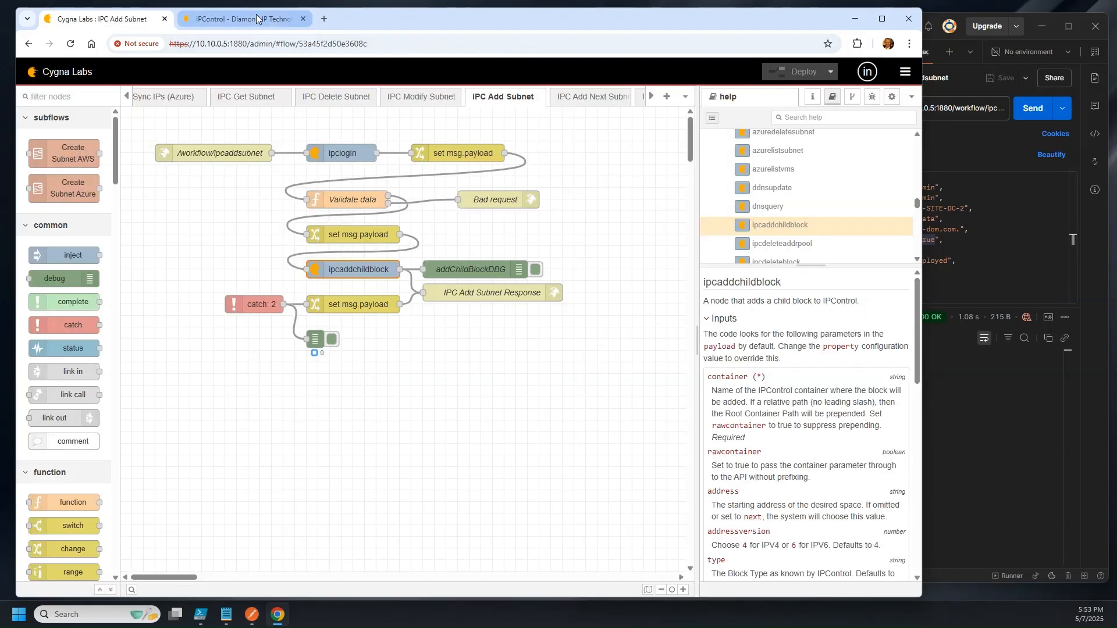
pyautogui.click(593, 98)
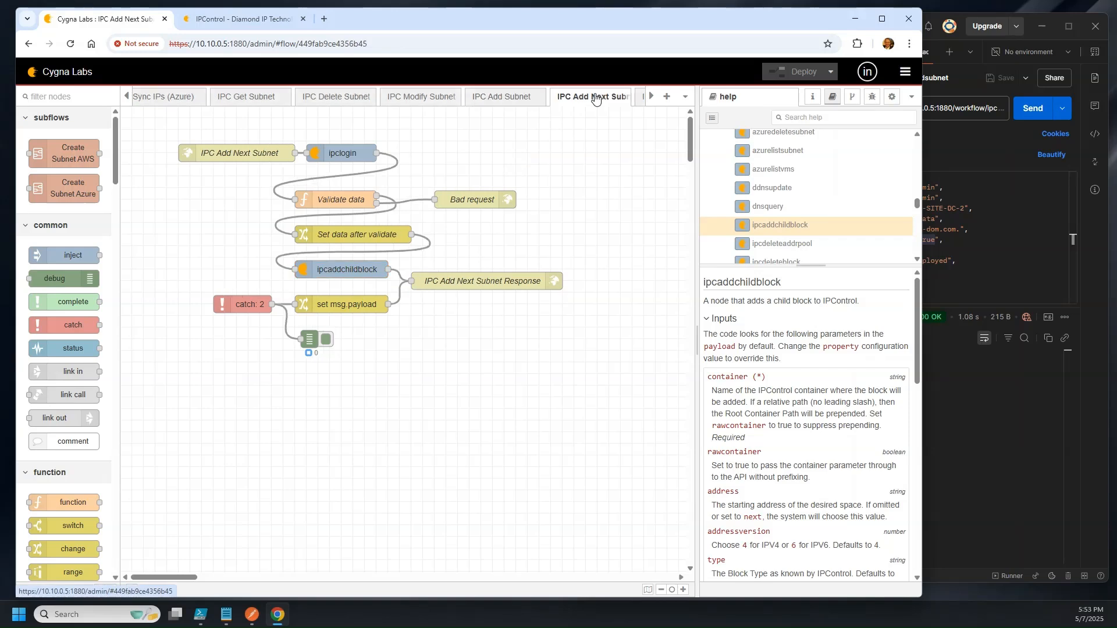
pyautogui.doubleClick(342, 270)
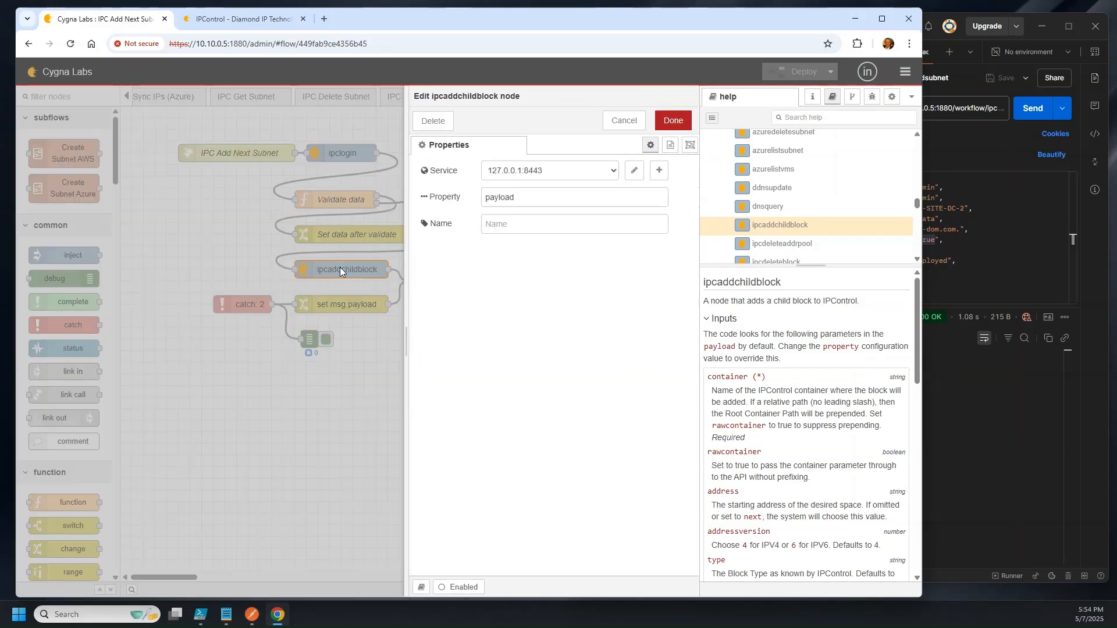
pyautogui.click(622, 121)
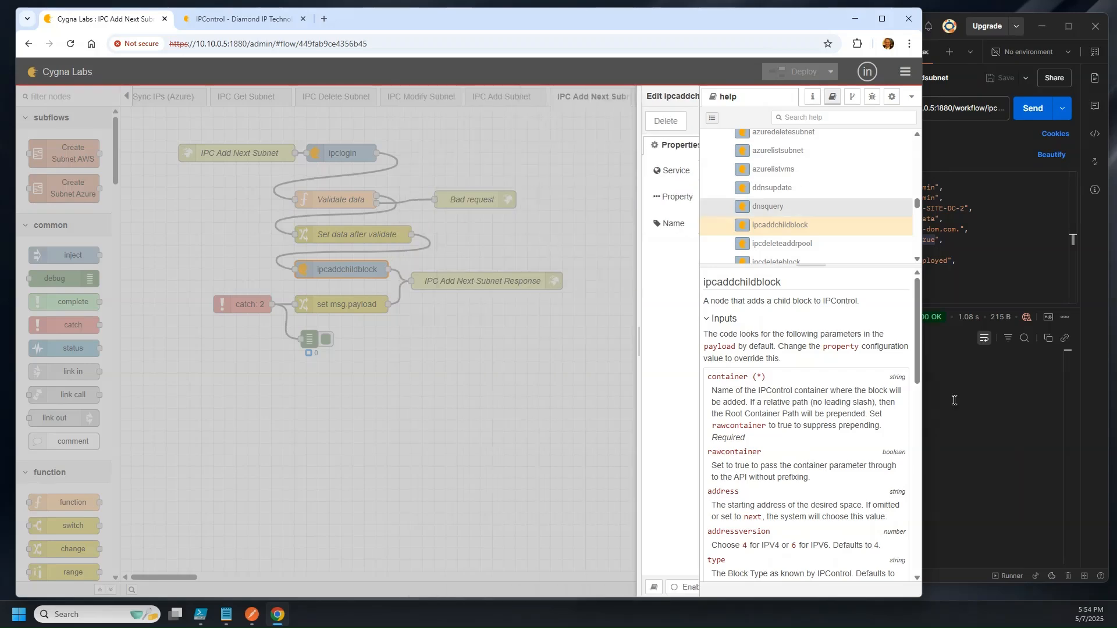
# Step: Review the outputs and details in the ipcaddchildblock help, highlighting the CIDR notation example under payload
pyautogui.scroll(-8, 778, 513)
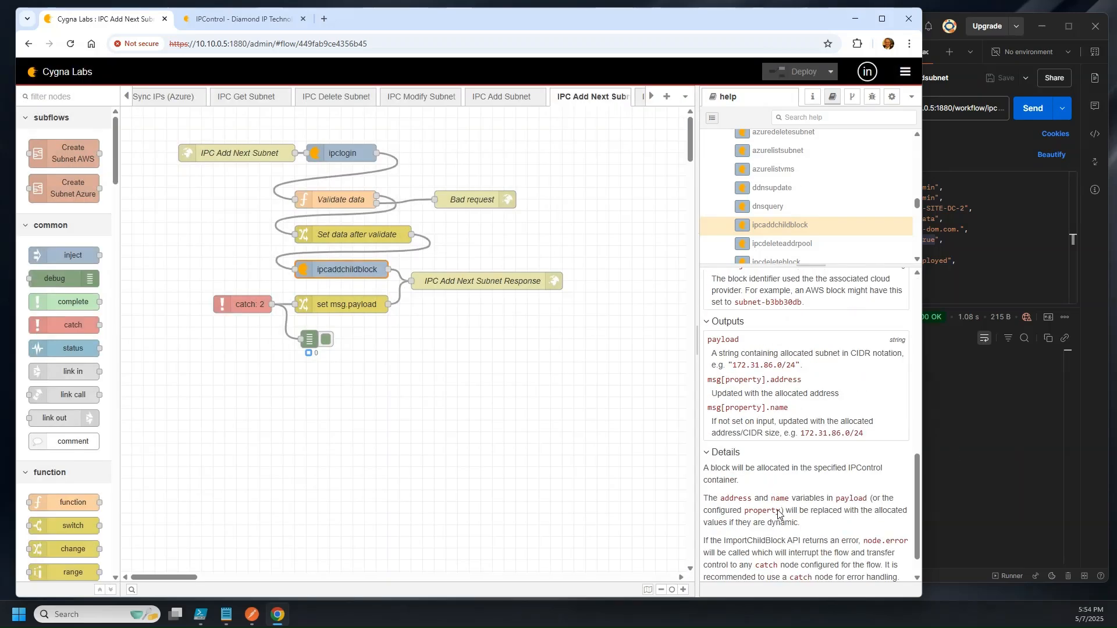
pyautogui.moveTo(806, 365); pyautogui.dragTo(709, 364)
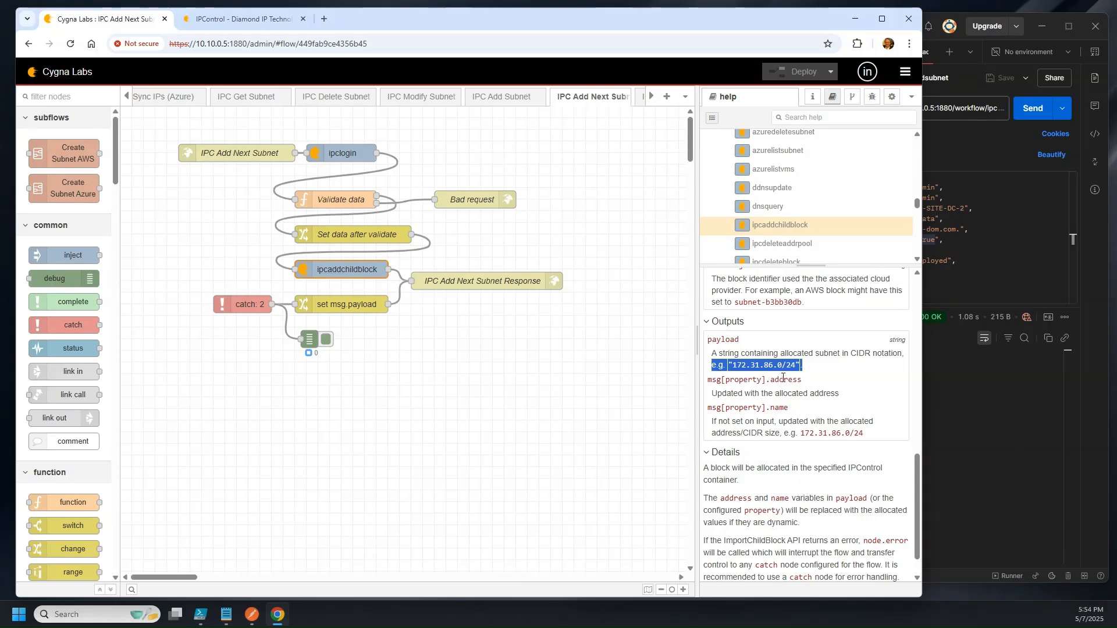
pyautogui.scroll(-1, 766, 431)
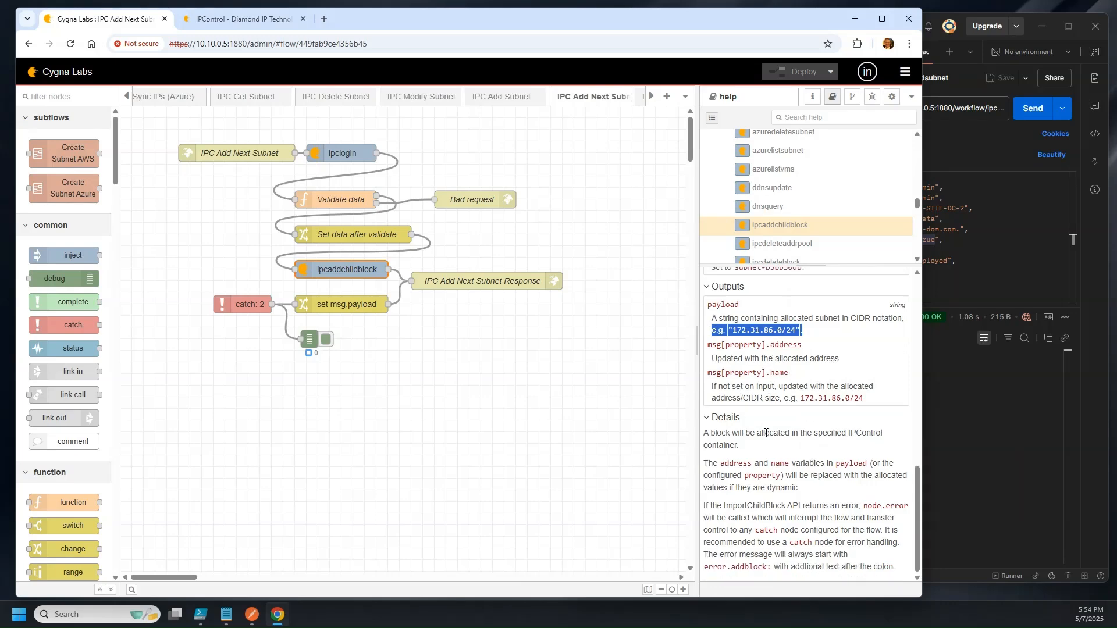
pyautogui.scroll(6, 766, 432)
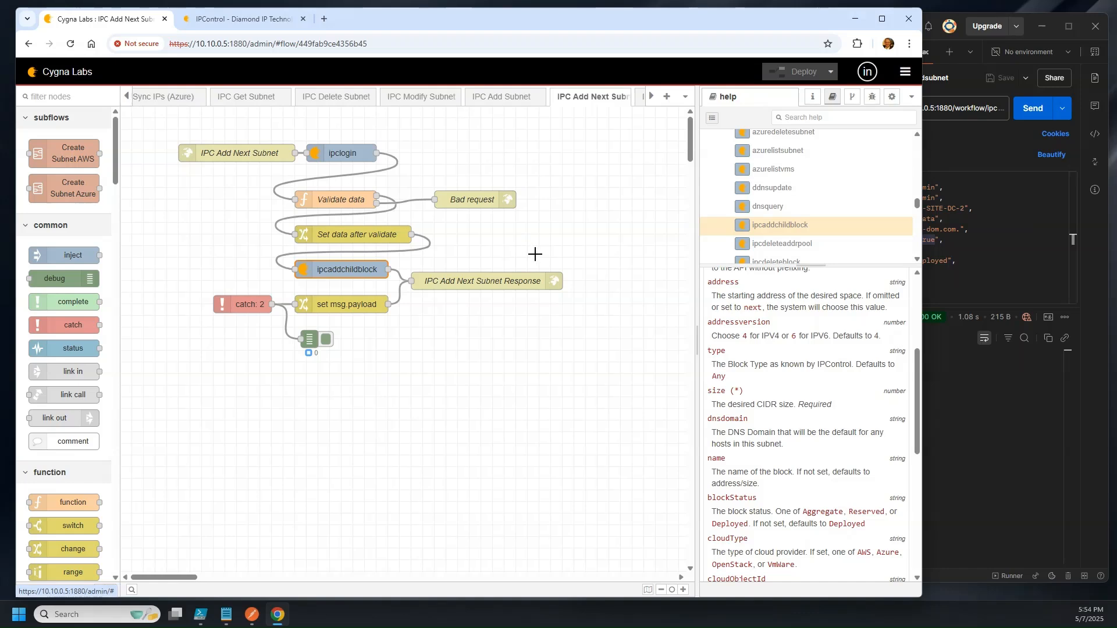
# Step: Open the IPC Get Device flow and check the method, URL and name of its /workflow/ipcgetdevice node
pyautogui.click(652, 97)
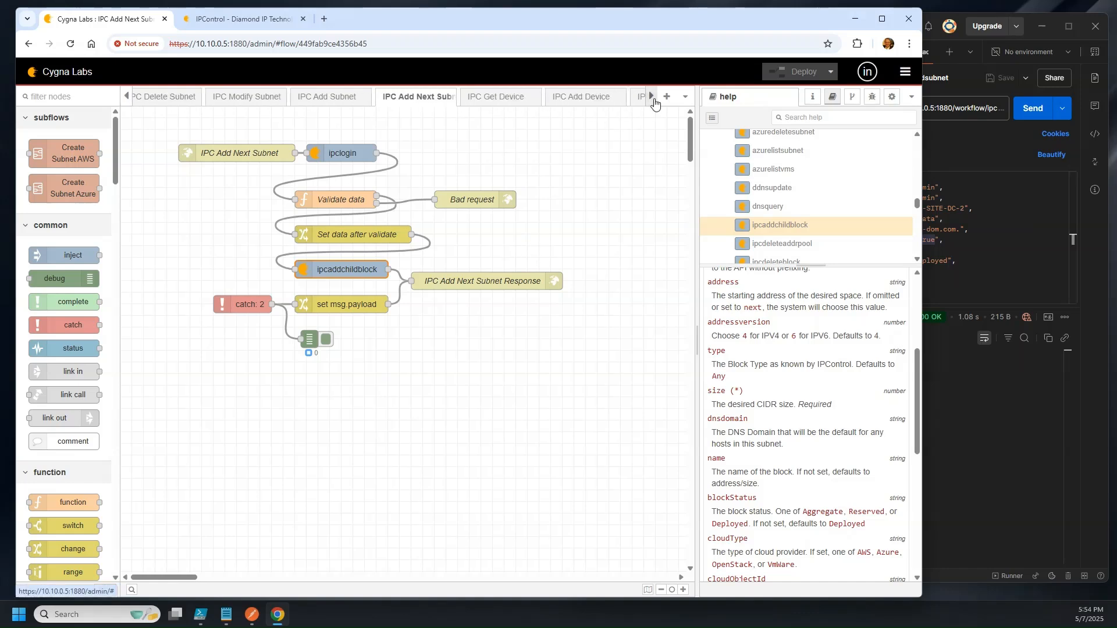
pyautogui.click(492, 107)
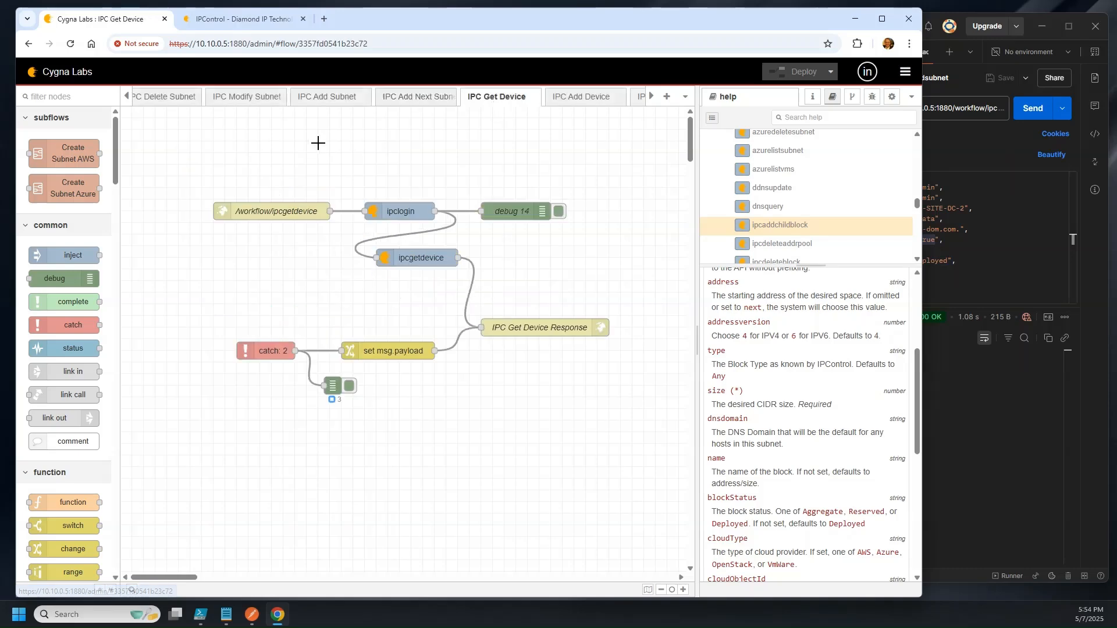
pyautogui.doubleClick(299, 209)
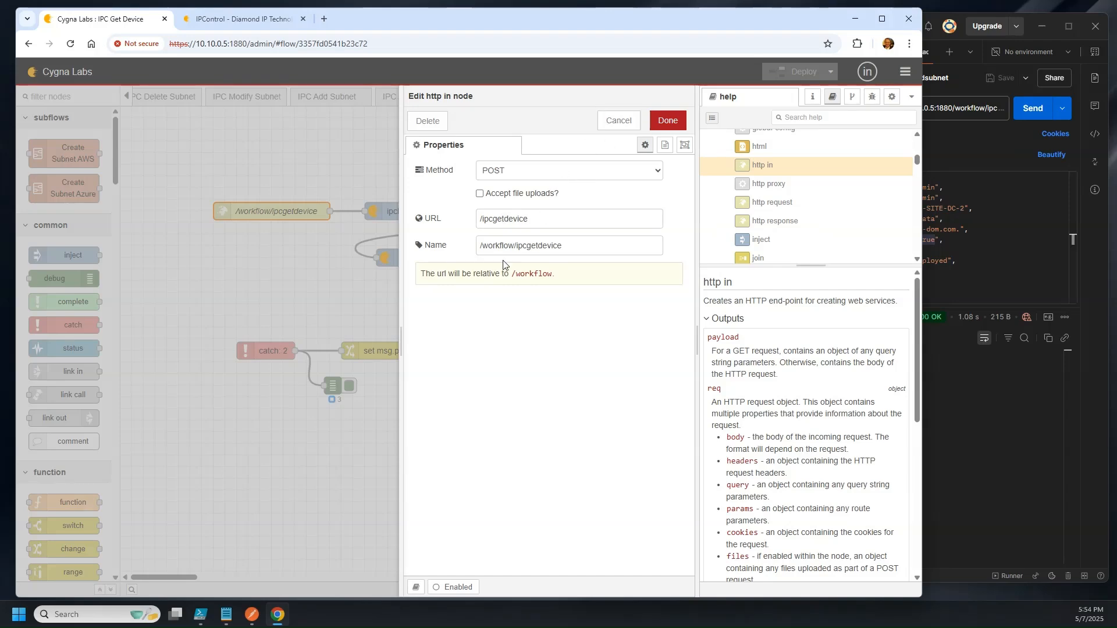
pyautogui.click(524, 246)
pyautogui.click(618, 121)
# Step: Check the properties of the flow's ipclogin and ipcgetdevice nodes, closing each without changes
pyautogui.doubleClick(407, 212)
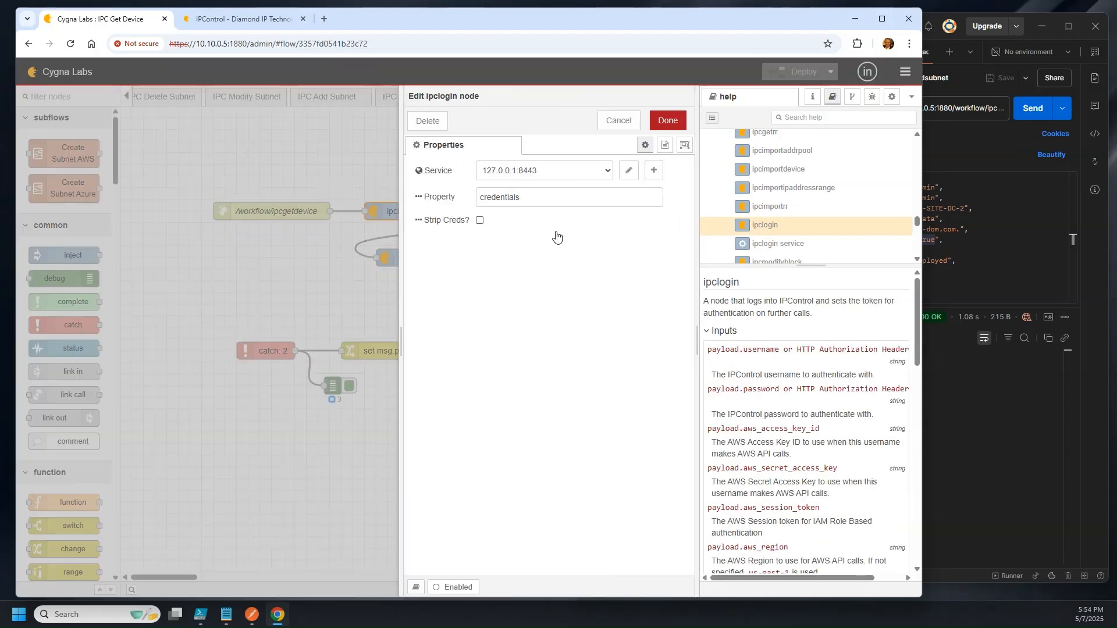
pyautogui.click(618, 120)
pyautogui.doubleClick(437, 254)
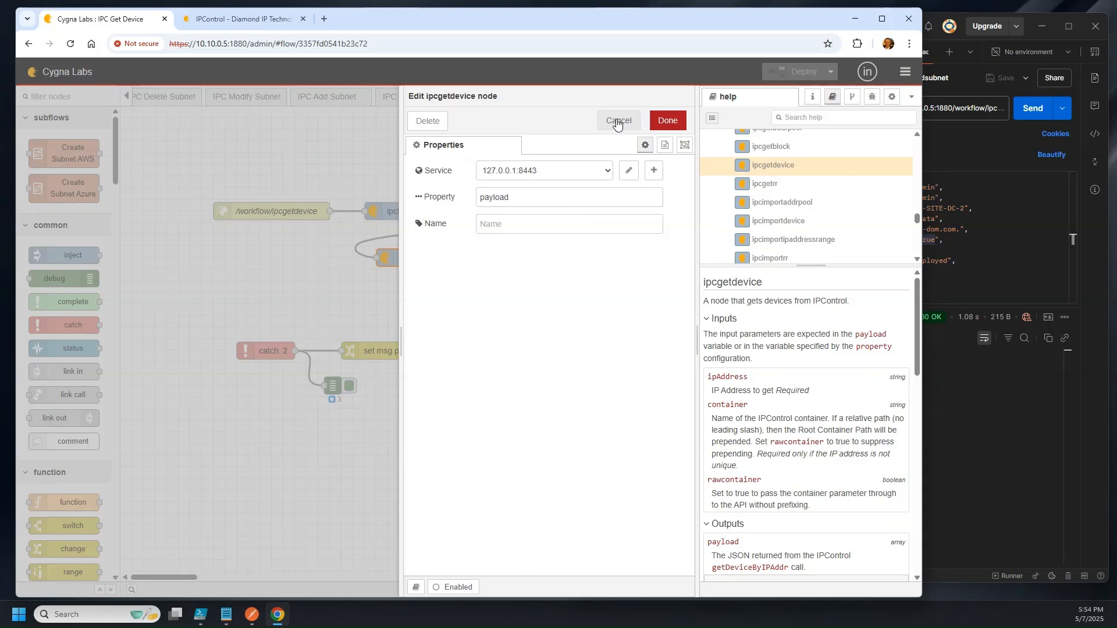
pyautogui.click(617, 122)
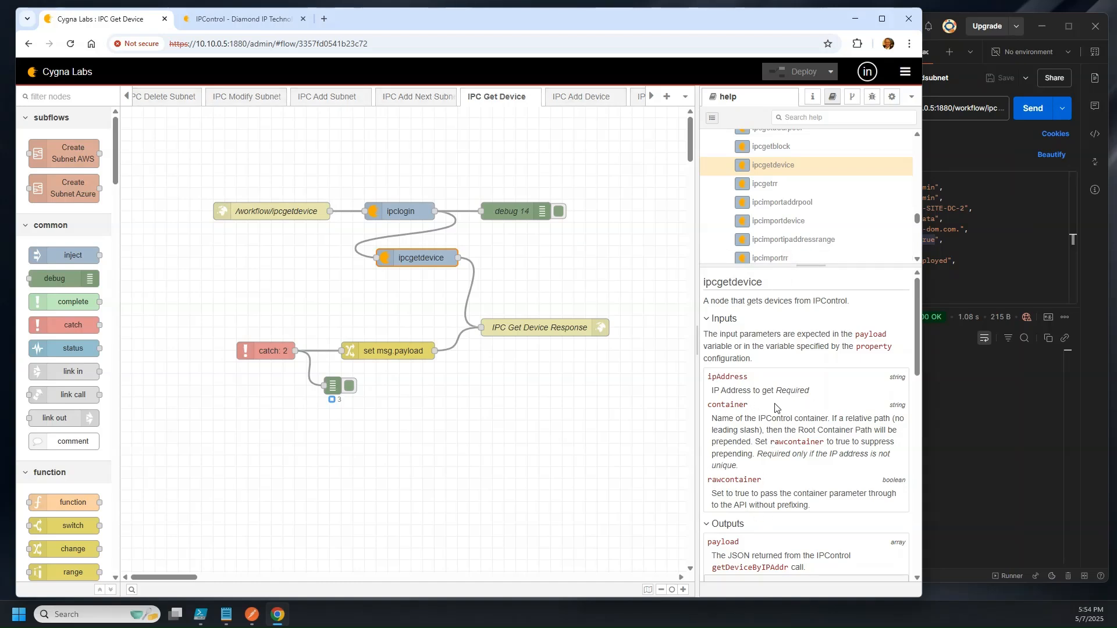
# Step: Switch to Postman, open the ipcgetdevice request, and send it for IP address 10.10.0.5 in the ATL container
pyautogui.click(1007, 409)
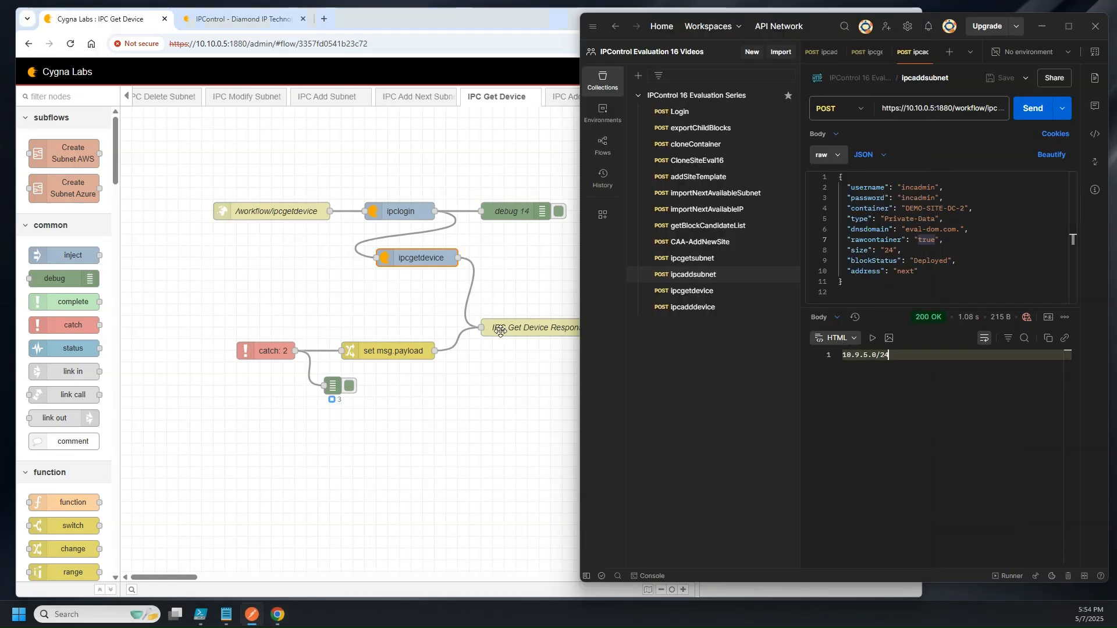
pyautogui.click(678, 291)
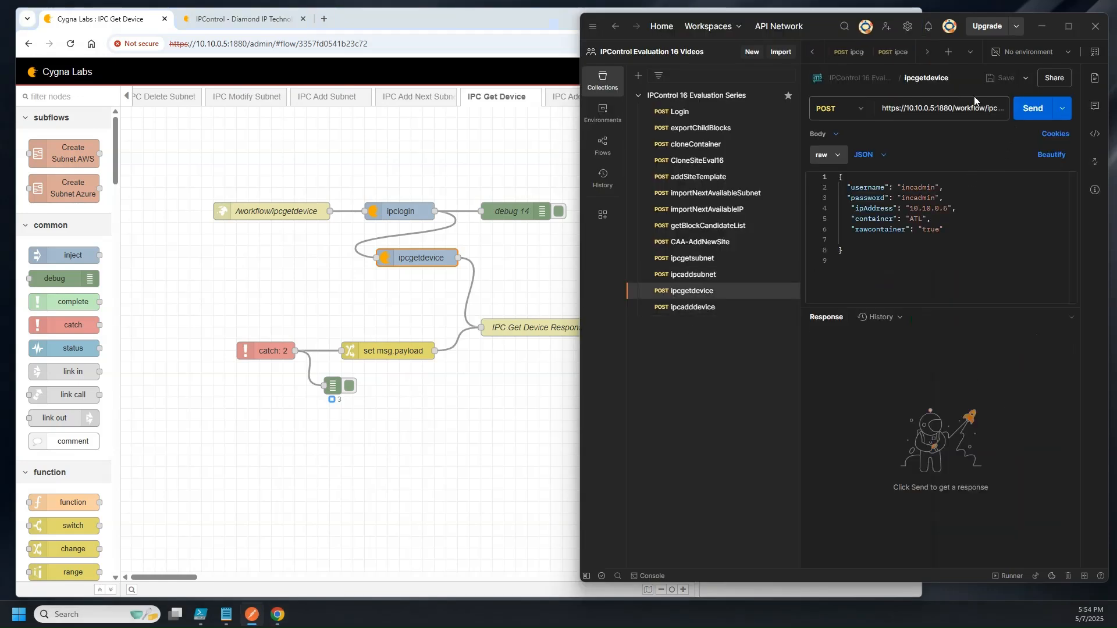
pyautogui.click(895, 218)
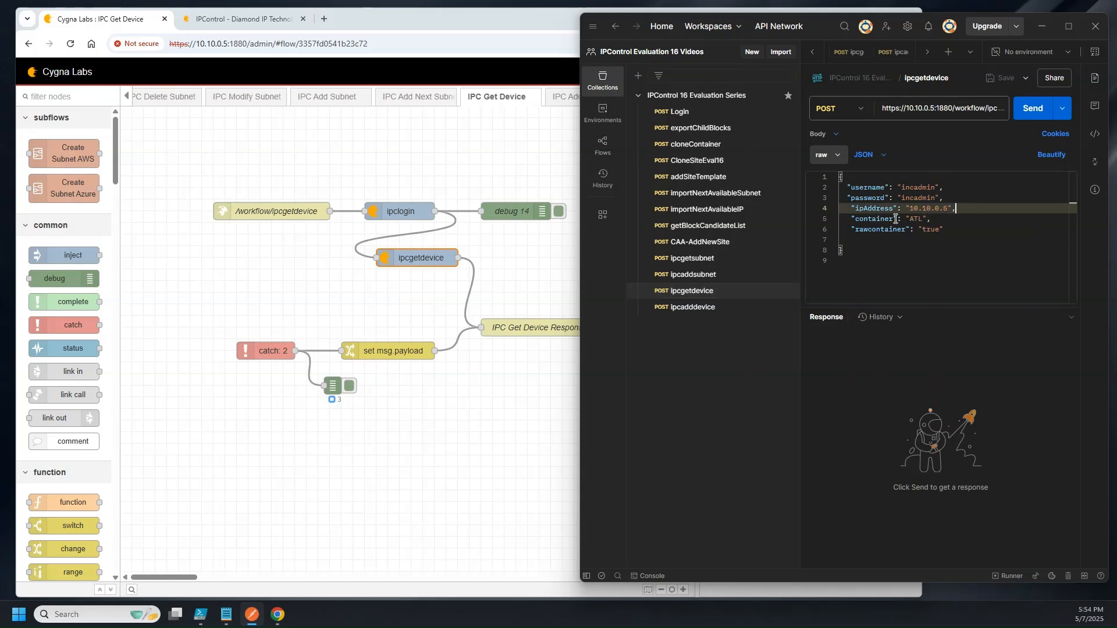
pyautogui.click(947, 229)
pyautogui.click(1032, 108)
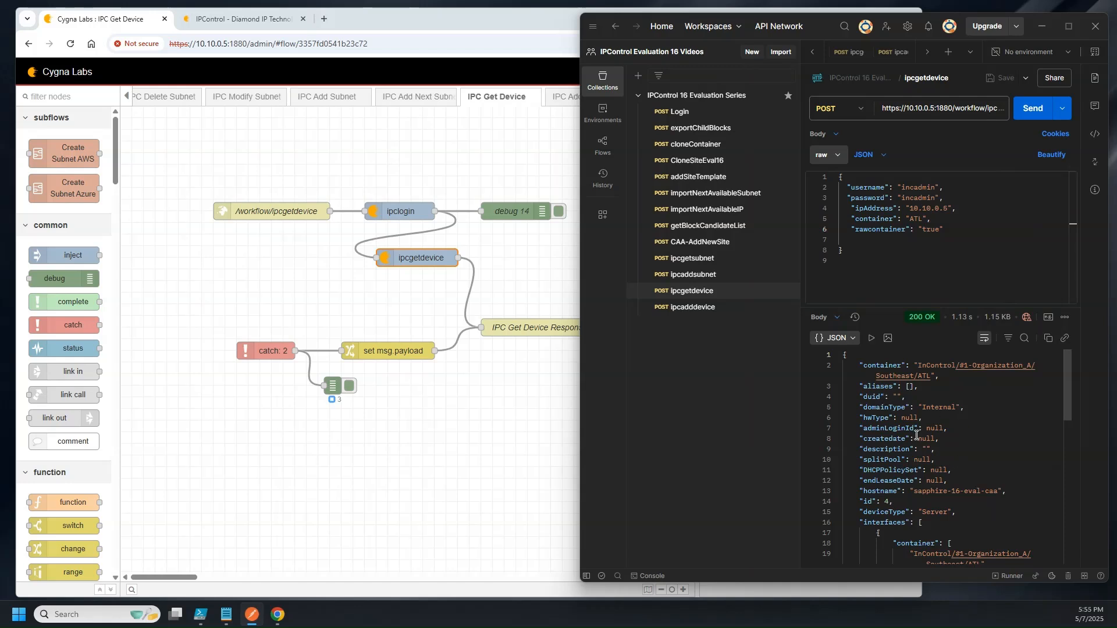
# Step: Look through the full JSON response of the ipcgetdevice request, from the container and hostname to the address details
pyautogui.scroll(-1, 917, 436)
pyautogui.scroll(-5, 868, 476)
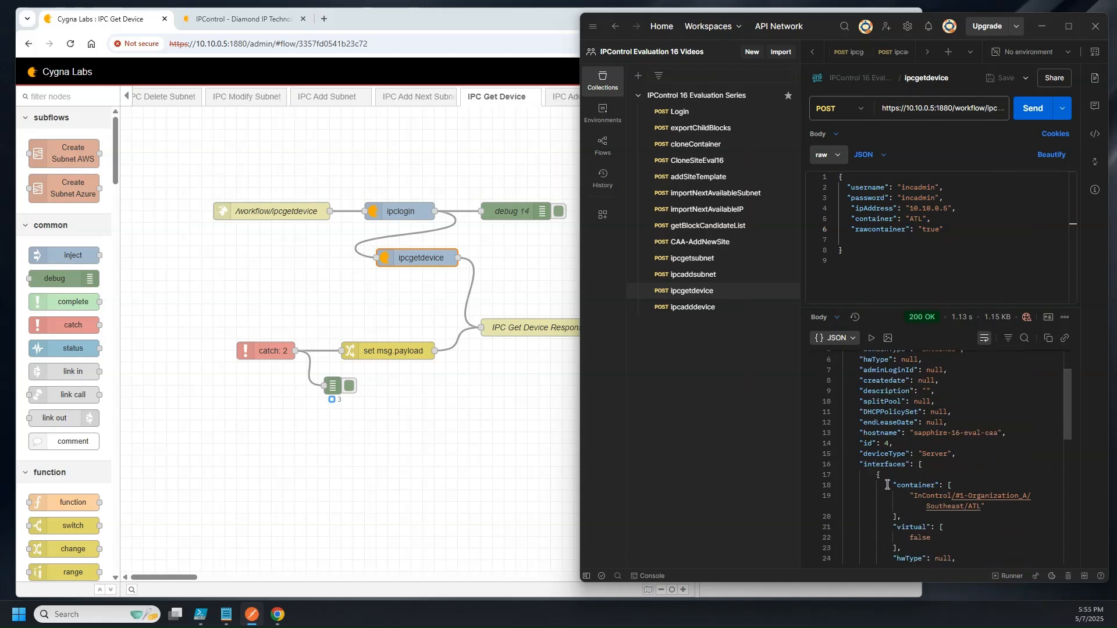
pyautogui.scroll(-8, 886, 484)
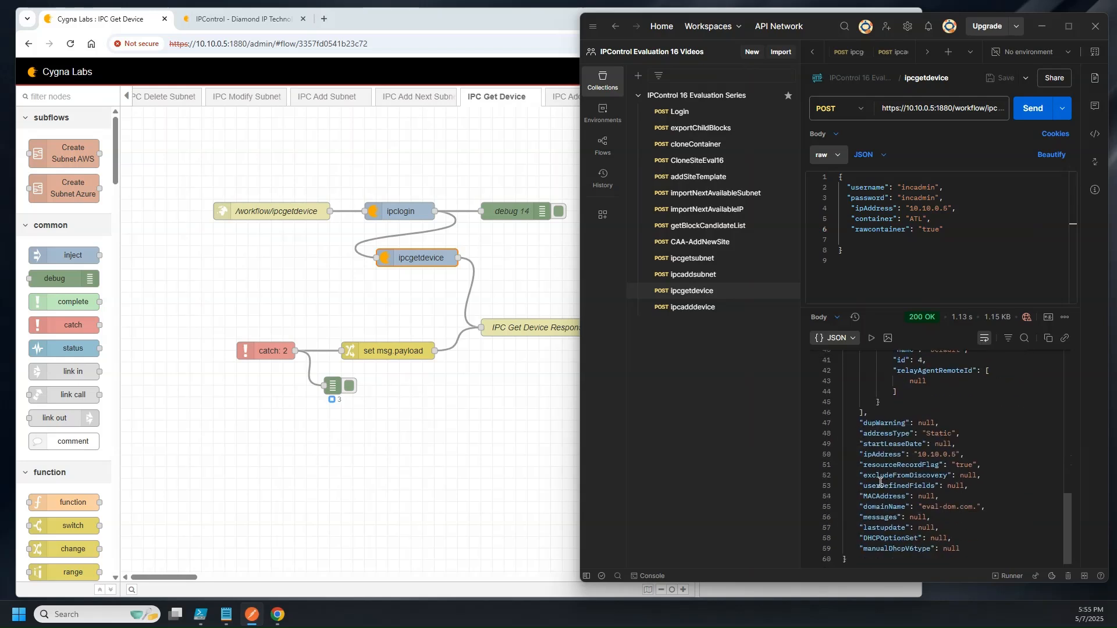
pyautogui.scroll(8, 864, 467)
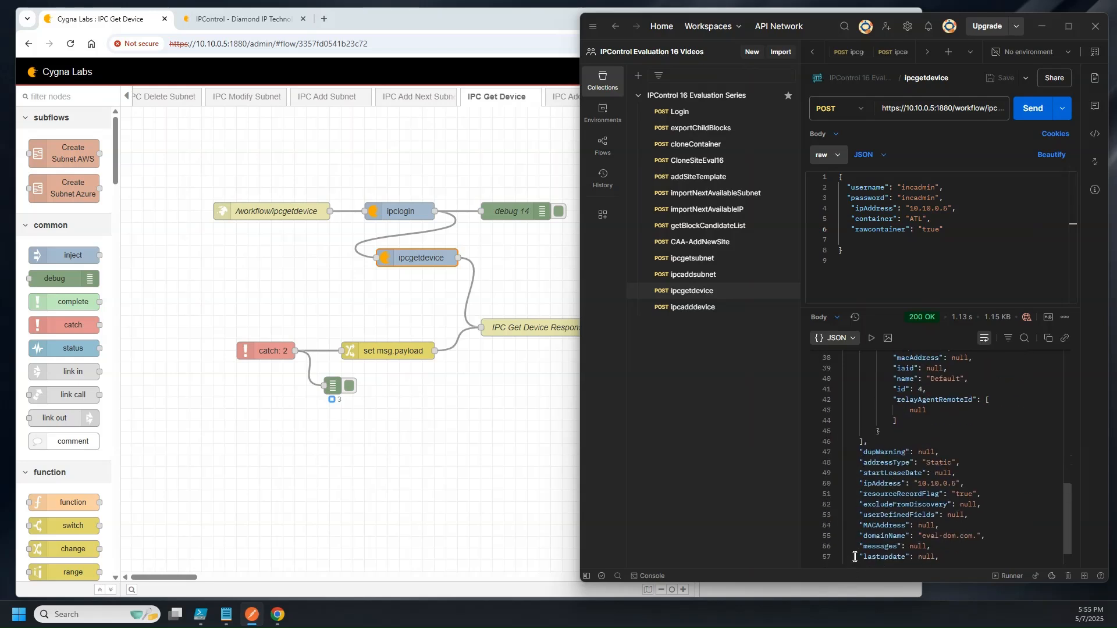
pyautogui.scroll(5, 863, 468)
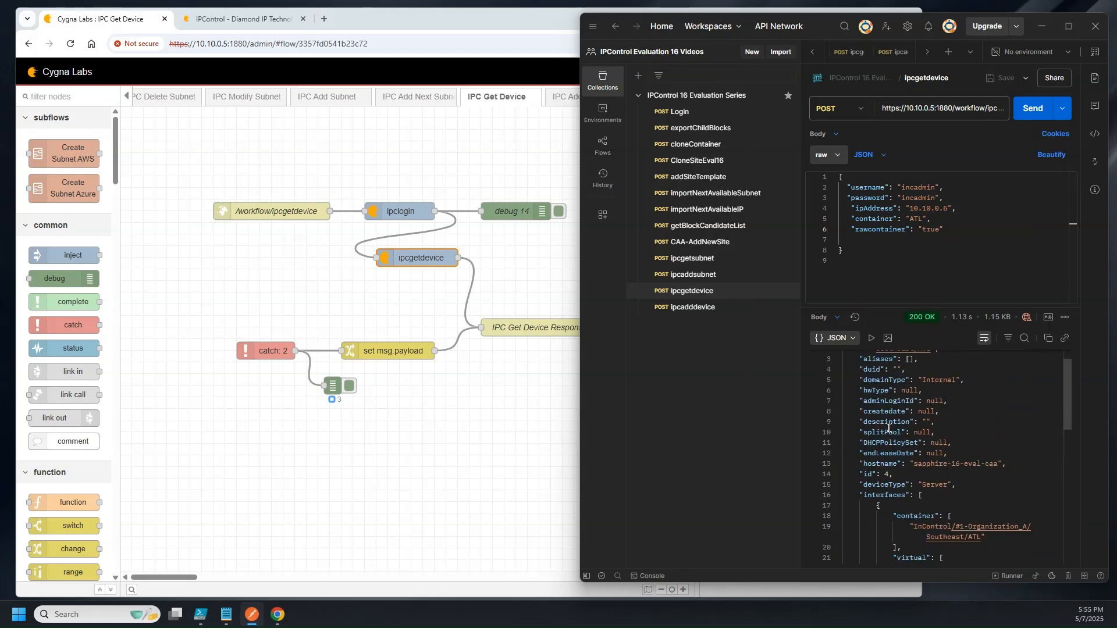
pyautogui.scroll(1, 913, 416)
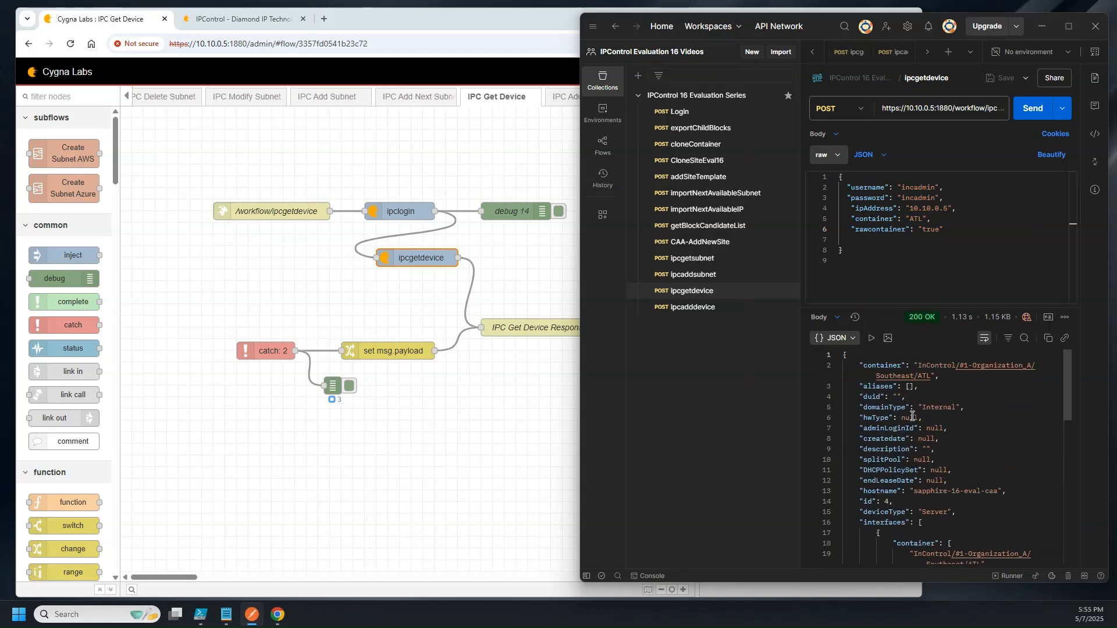
# Step: Switch back to the workflow editor in the browser, view the IPC Modify Device flow, and return to IPC Get Device
pyautogui.click(512, 132)
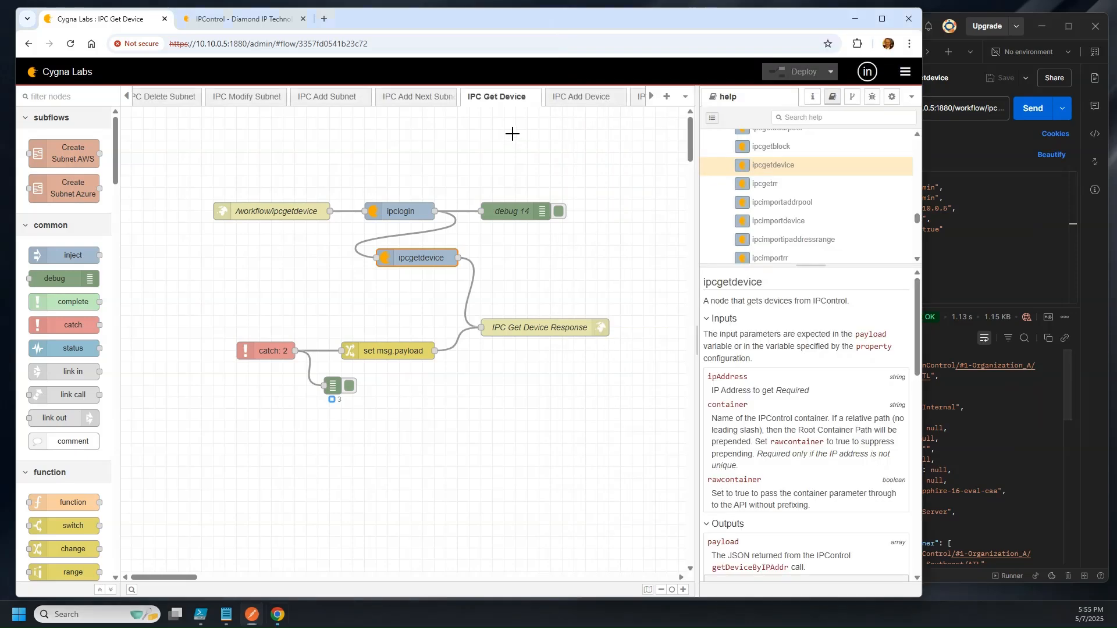
pyautogui.click(650, 96)
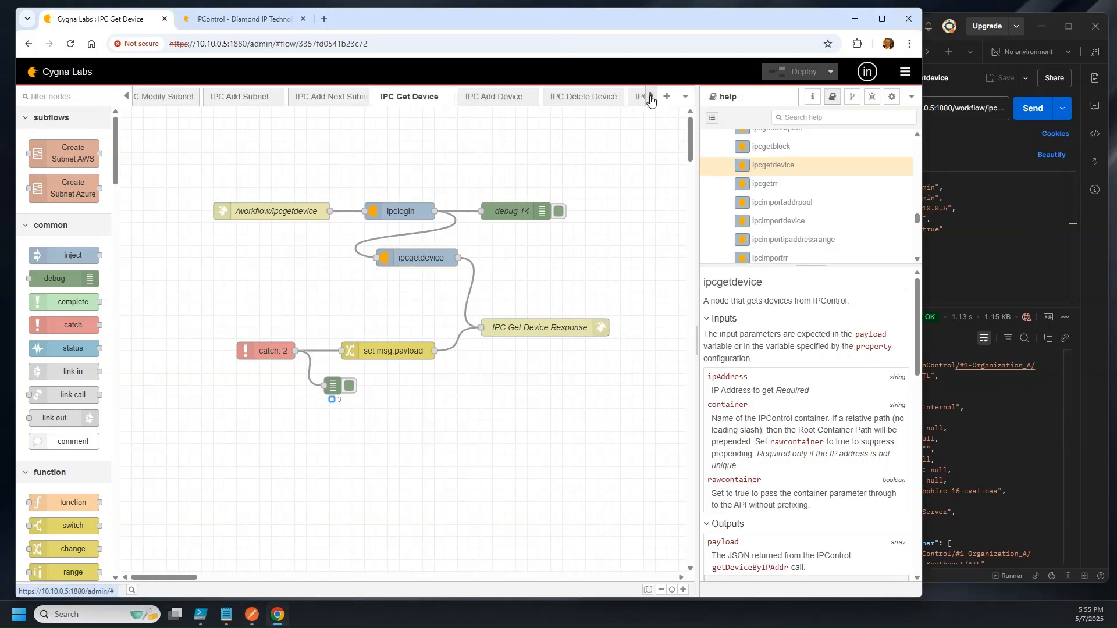
pyautogui.click(650, 97)
pyautogui.click(582, 96)
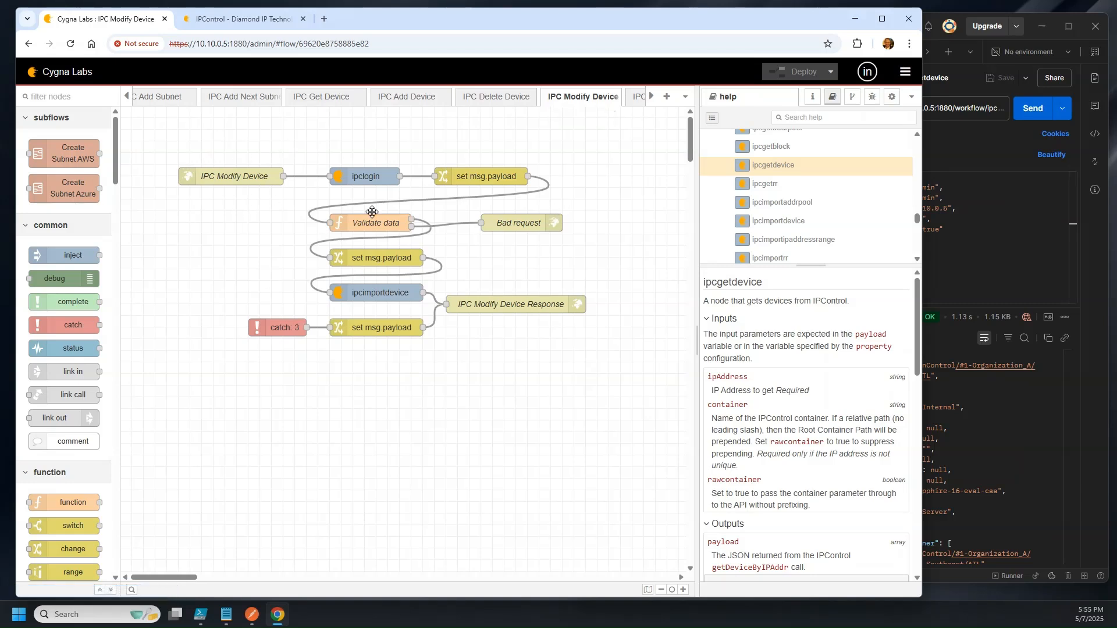
pyautogui.click(341, 100)
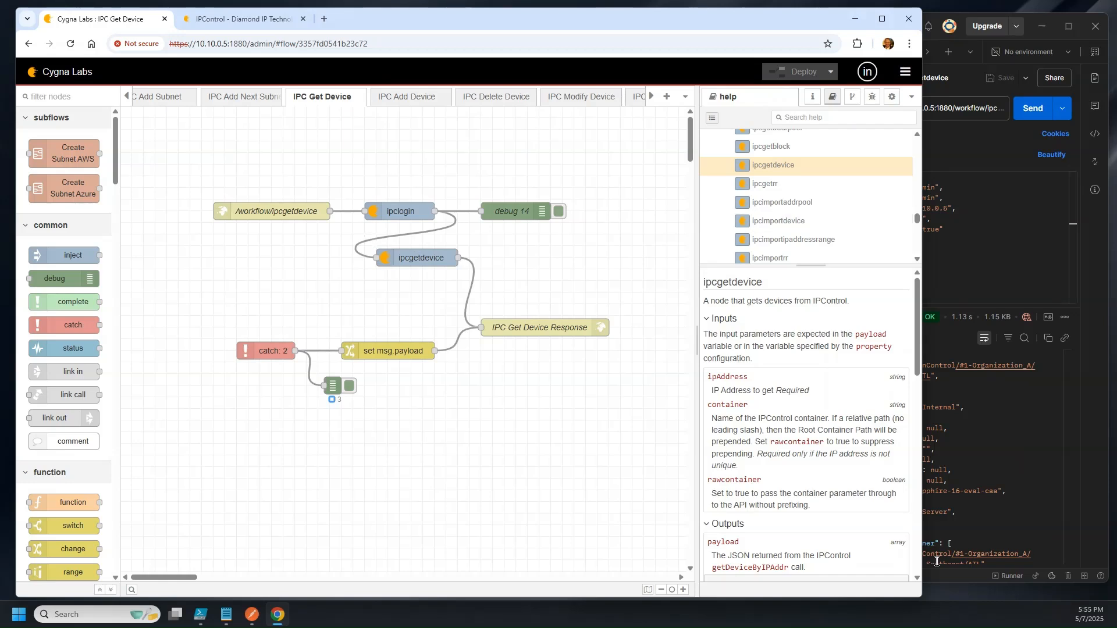
# Step: Open the IPC Add Device flow and view the properties of its /workflow/ipcadddevice node
pyautogui.click(981, 472)
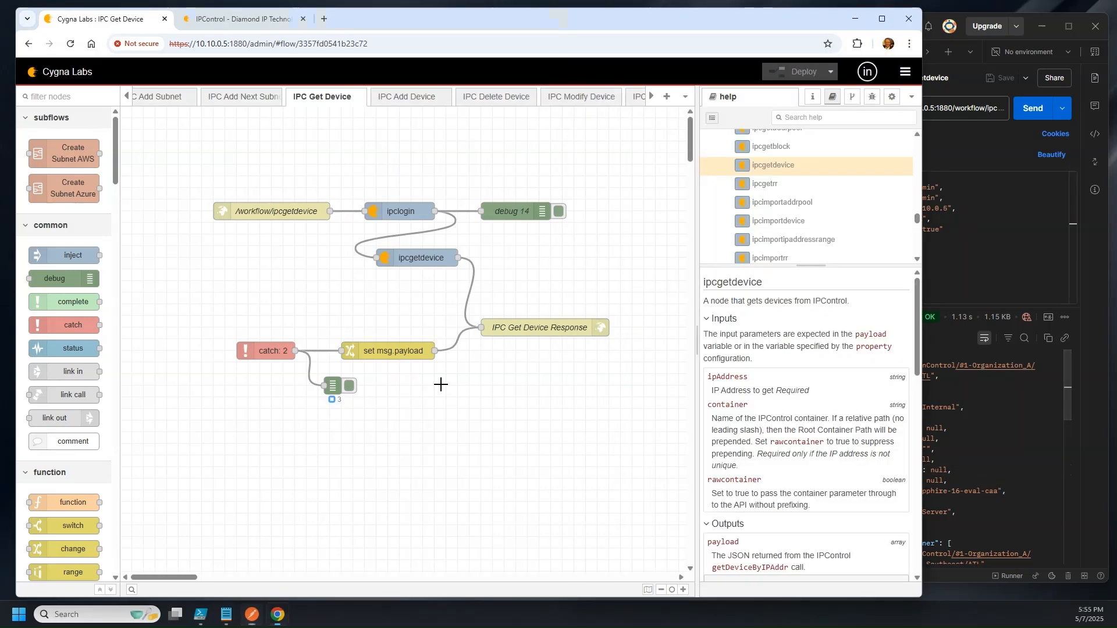
pyautogui.click(440, 385)
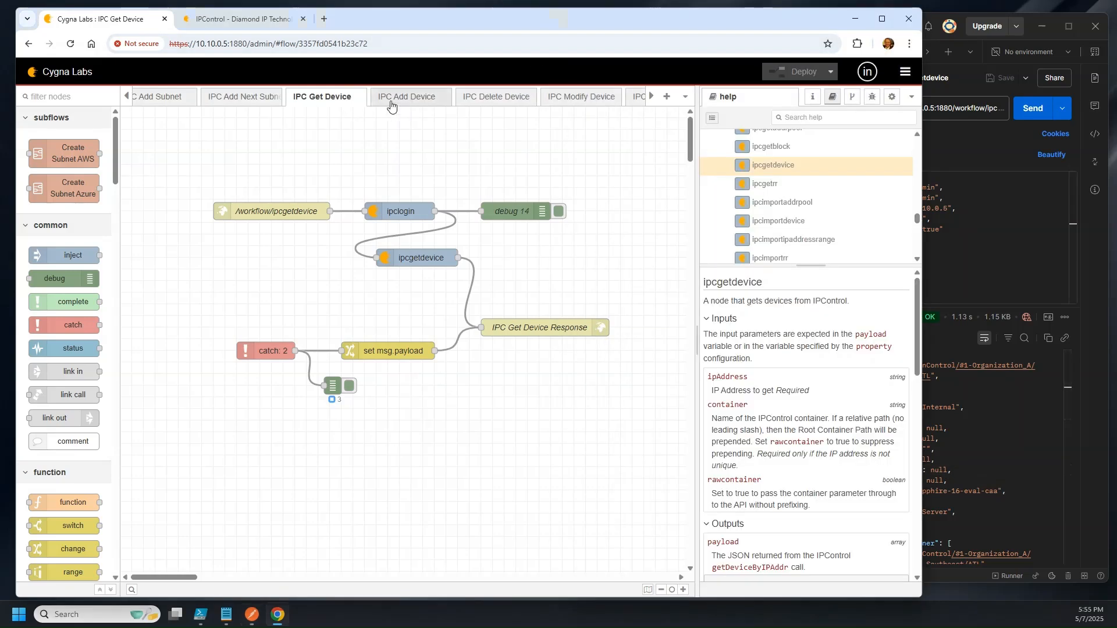
pyautogui.click(401, 97)
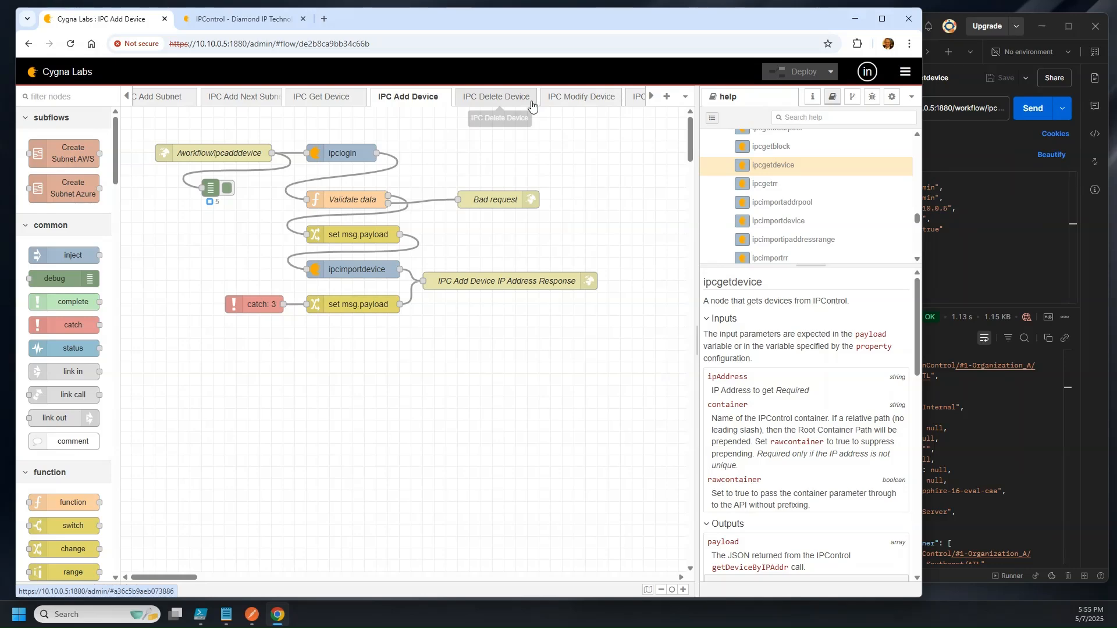
pyautogui.doubleClick(239, 152)
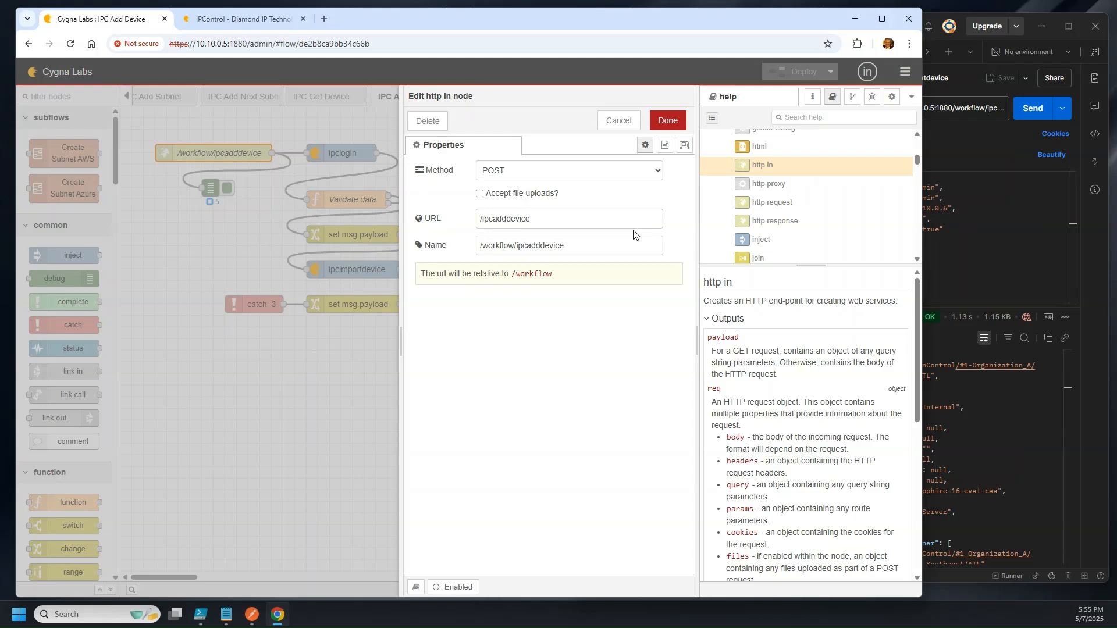
# Step: Close the http in node's properties without changes and read the ipcimportdevice node's help on its input parameters through addressType
pyautogui.click(618, 121)
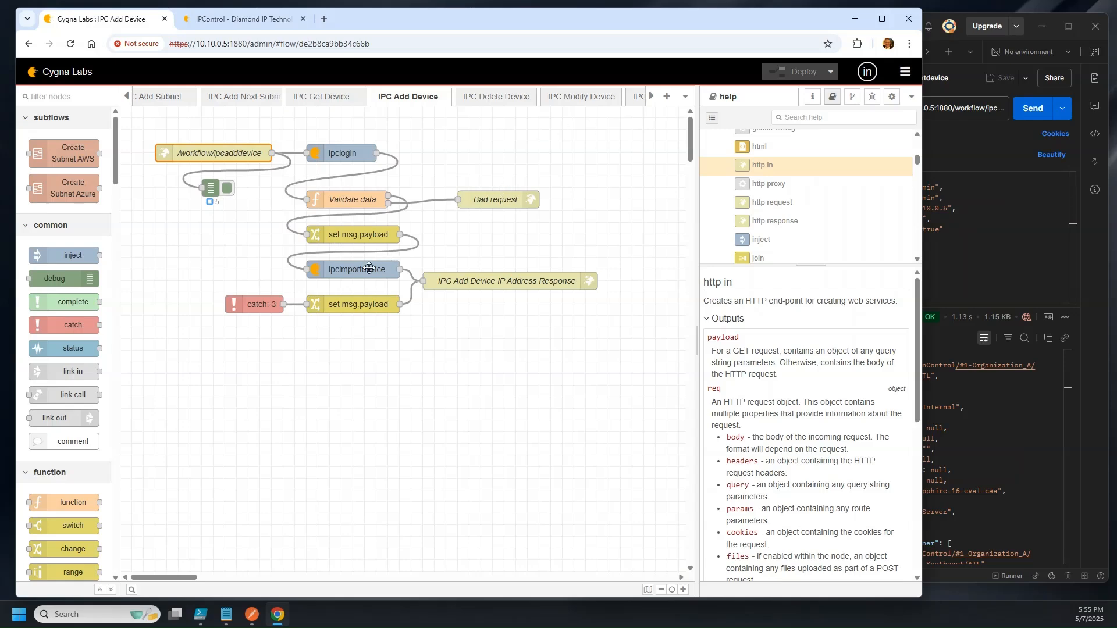
pyautogui.click(369, 268)
pyautogui.scroll(-2, 844, 535)
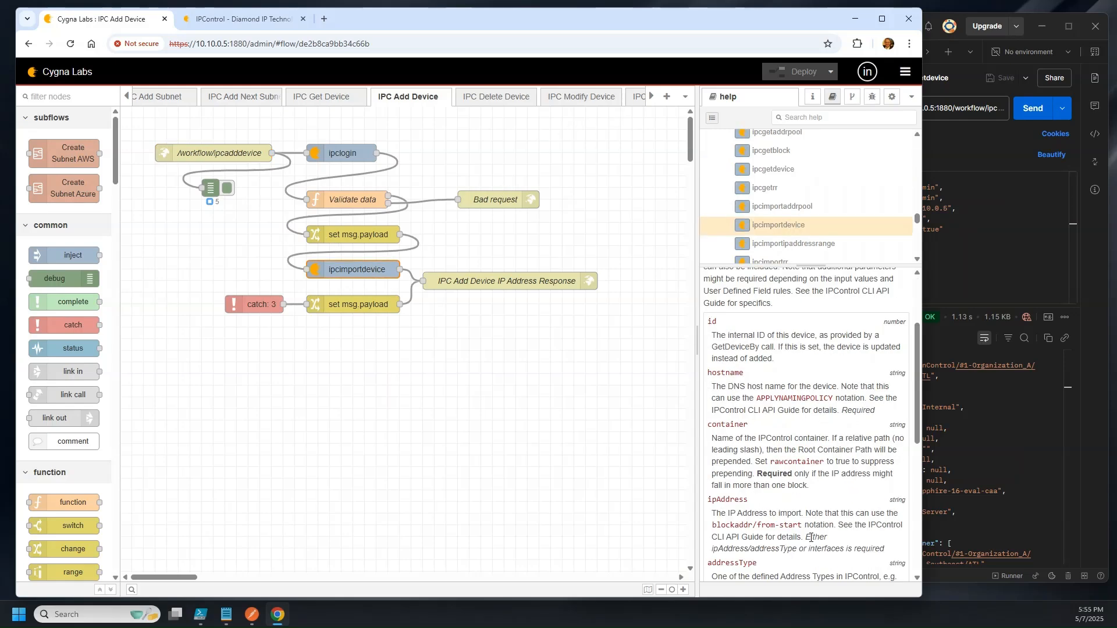
pyautogui.scroll(-1, 760, 457)
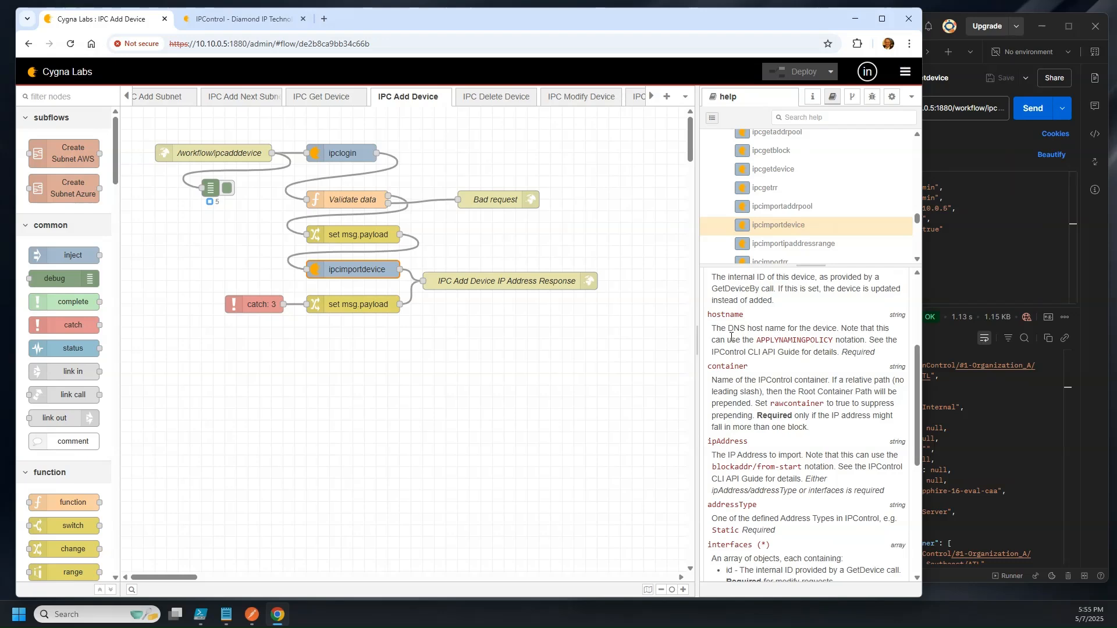
pyautogui.scroll(-1, 740, 519)
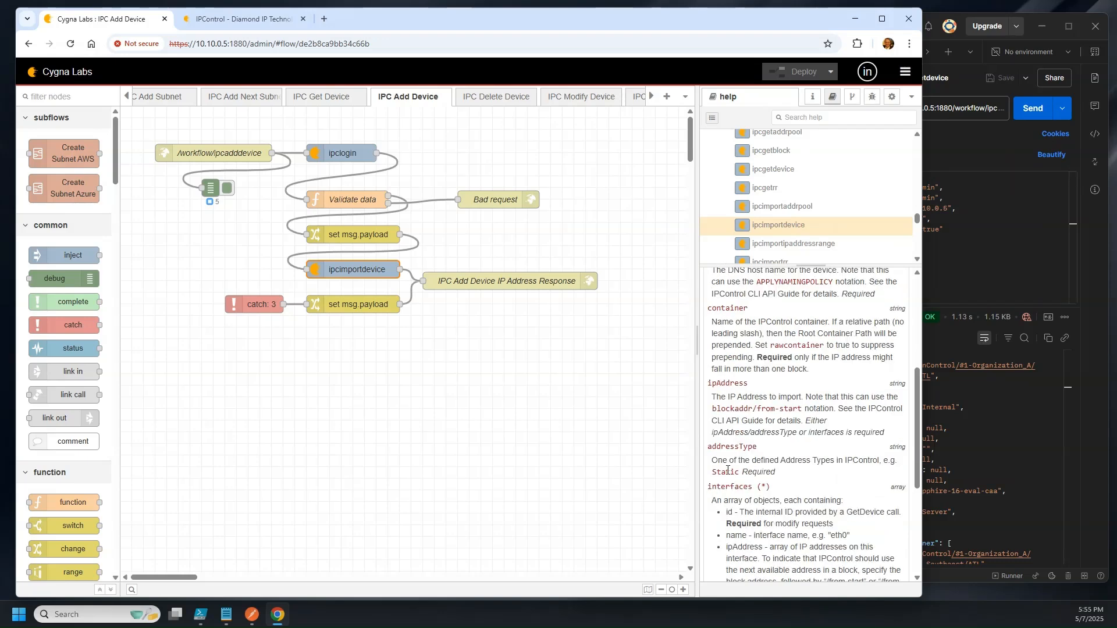
pyautogui.scroll(4, 727, 470)
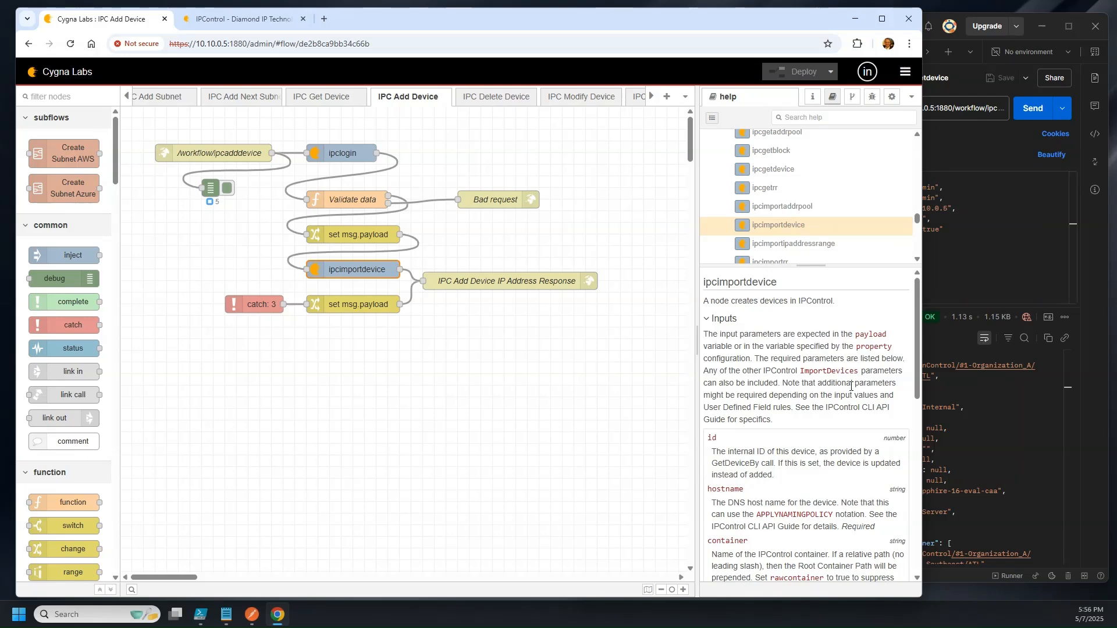
# Step: Examine the ipAddress, addressType and interfaces requirements in the ipcimportdevice help, including the from-start notation
pyautogui.scroll(-1, 850, 385)
pyautogui.scroll(-2, 778, 420)
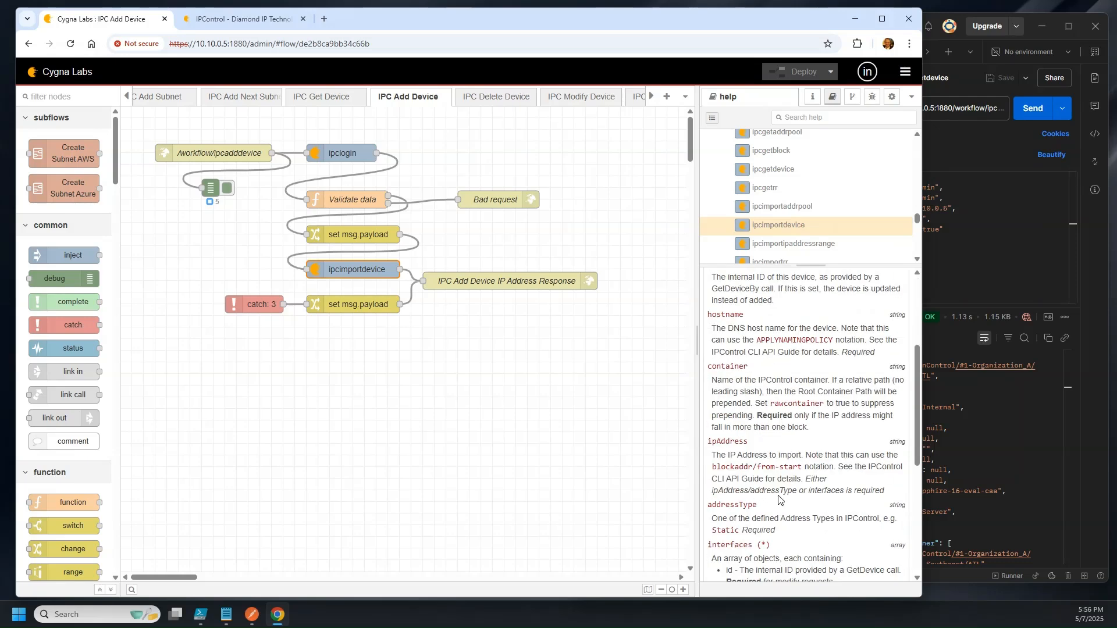
pyautogui.moveTo(715, 492); pyautogui.dragTo(775, 491)
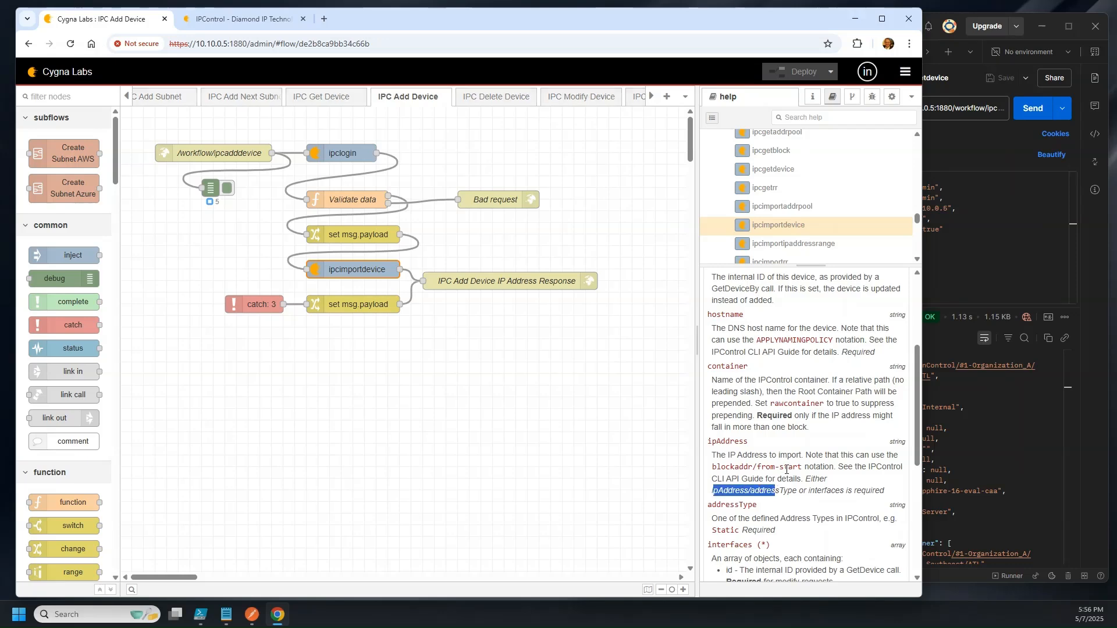
pyautogui.scroll(-2, 786, 469)
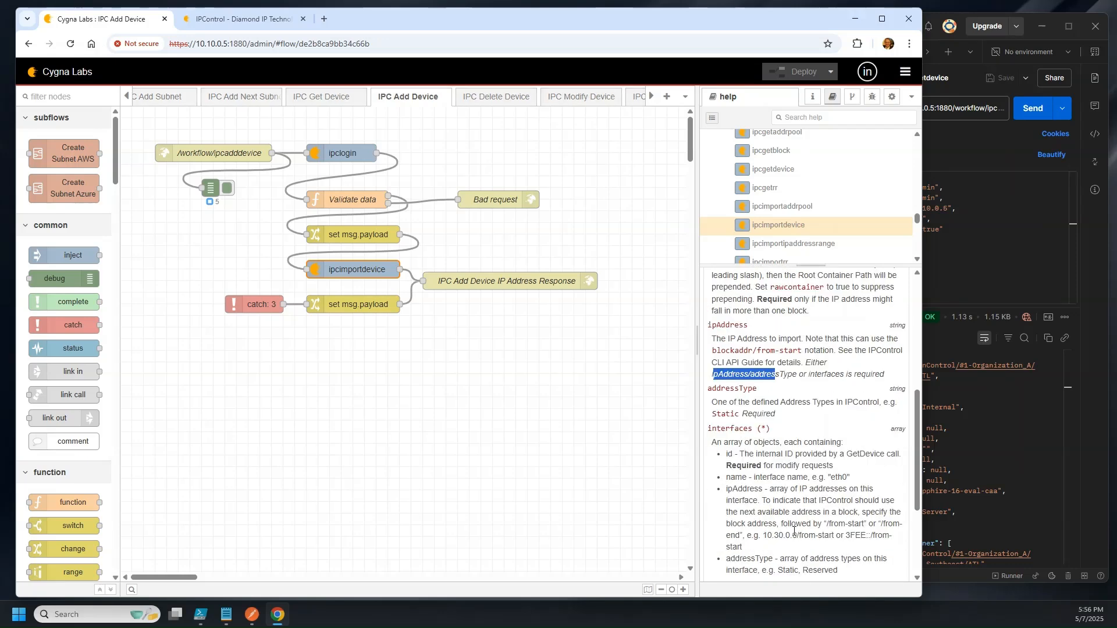
pyautogui.scroll(-2, 794, 531)
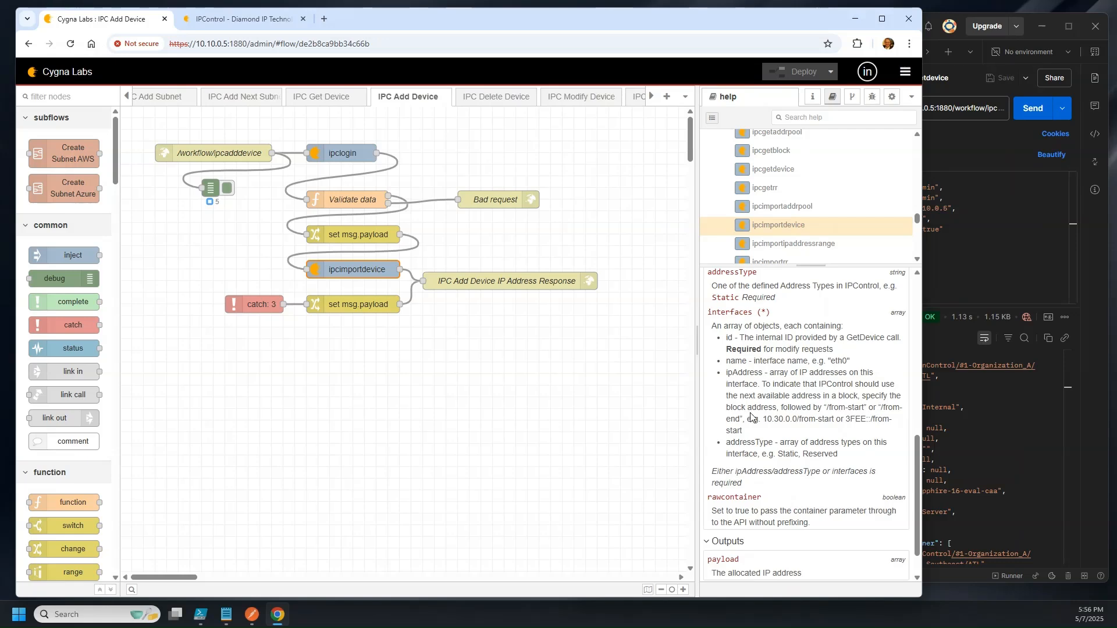
pyautogui.scroll(3, 732, 404)
pyautogui.moveTo(713, 432); pyautogui.dragTo(774, 432)
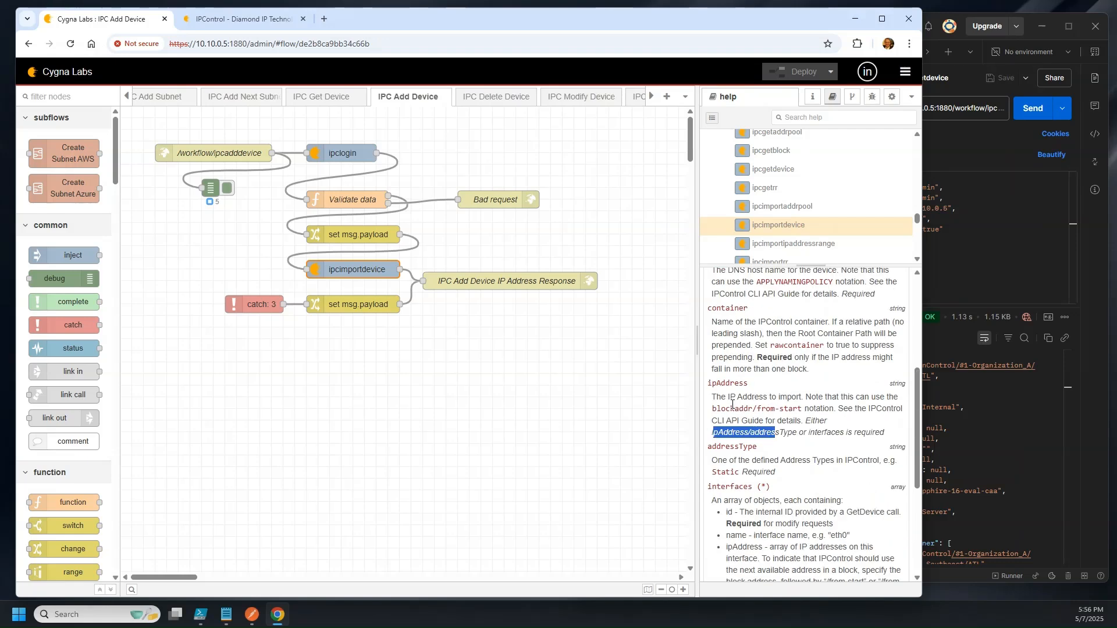
pyautogui.scroll(5, 724, 321)
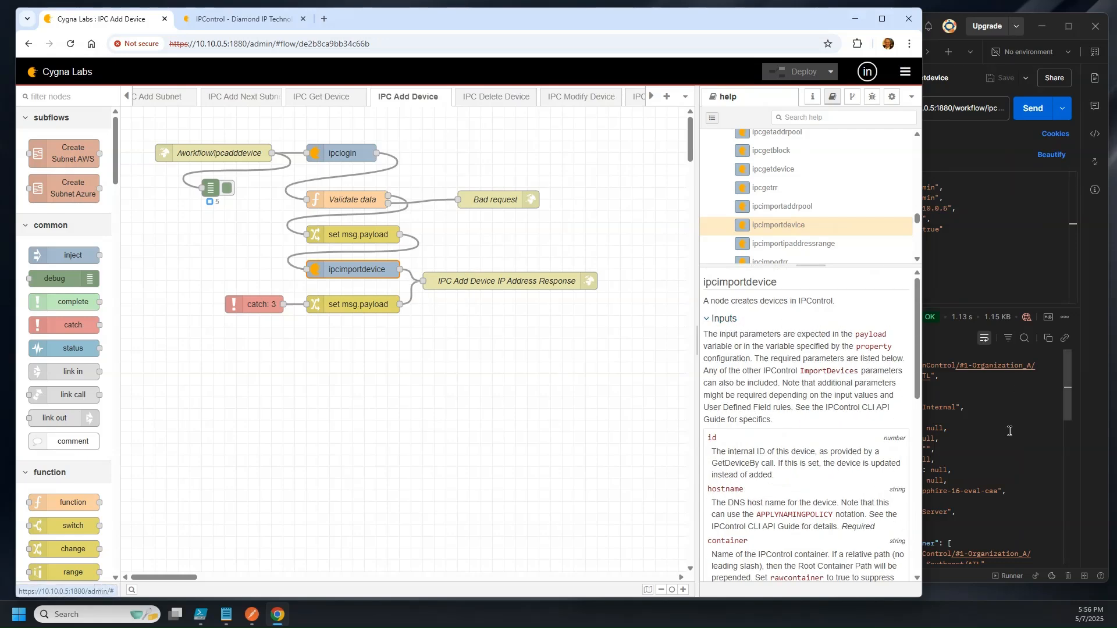
# Step: Switch to Postman, open the ipcadddevice request, and review its JSON body from the credentials to the domain name
pyautogui.hotkey('alt', 'Tab')
pyautogui.click(705, 308)
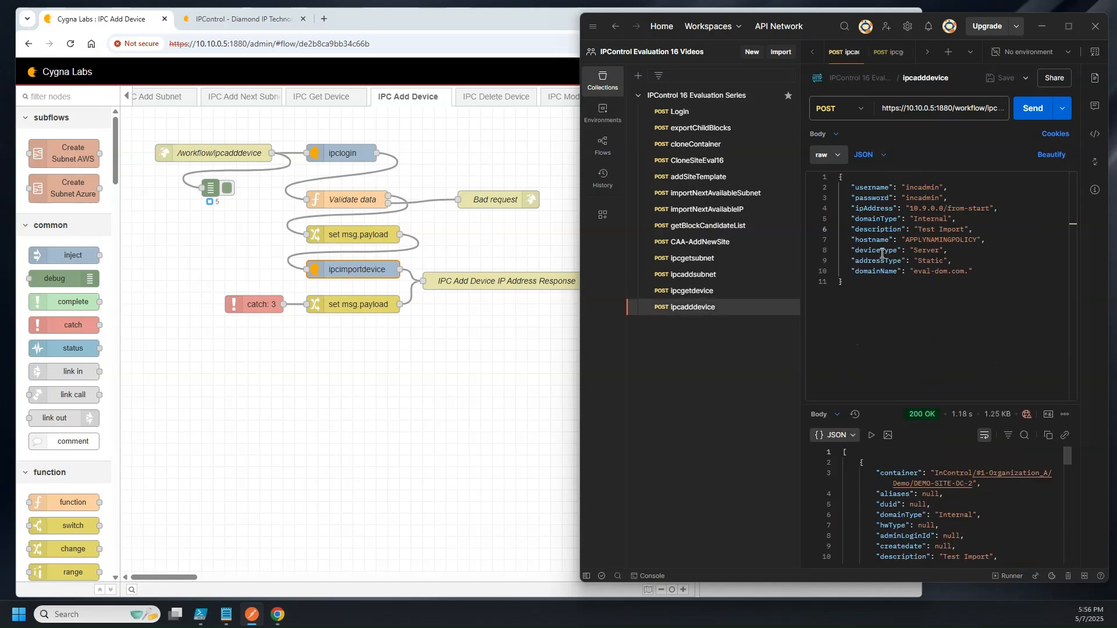
pyautogui.click(970, 190)
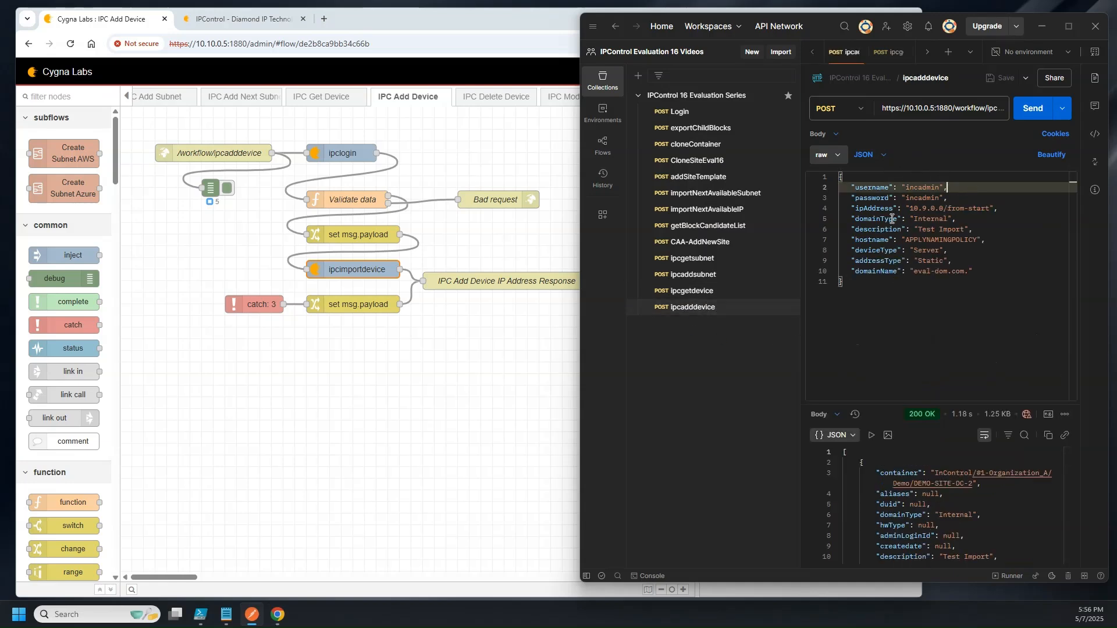
pyautogui.click(1006, 273)
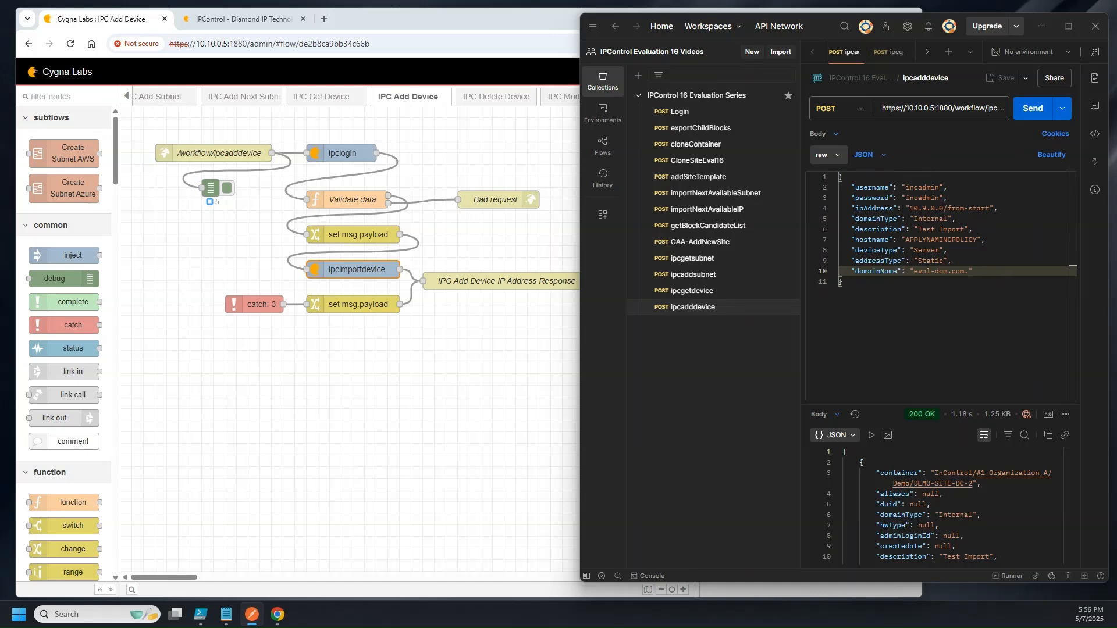
# Step: Switch to importDevices.json in Notepad and examine its options block for comparison with the workflow request
pyautogui.click(226, 617)
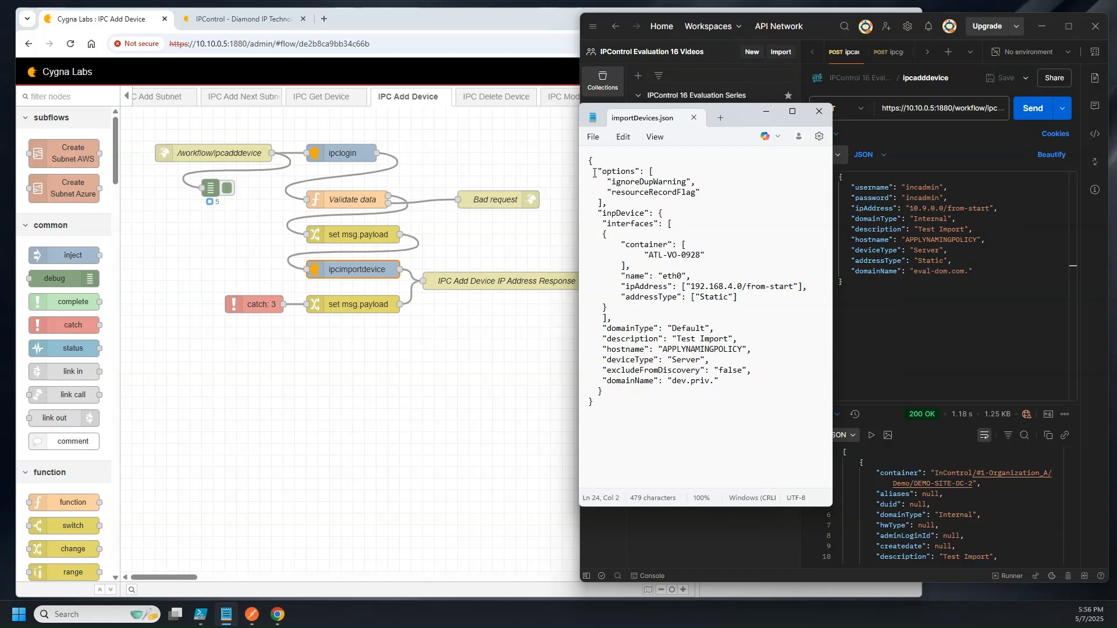
pyautogui.moveTo(594, 172); pyautogui.dragTo(716, 191)
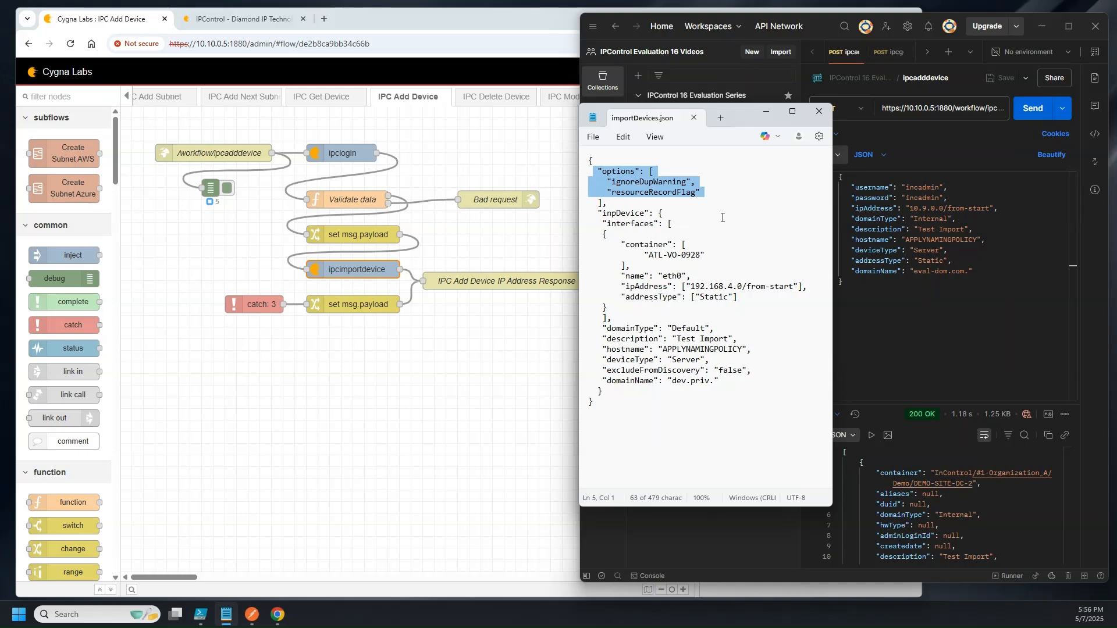
pyautogui.click(609, 185)
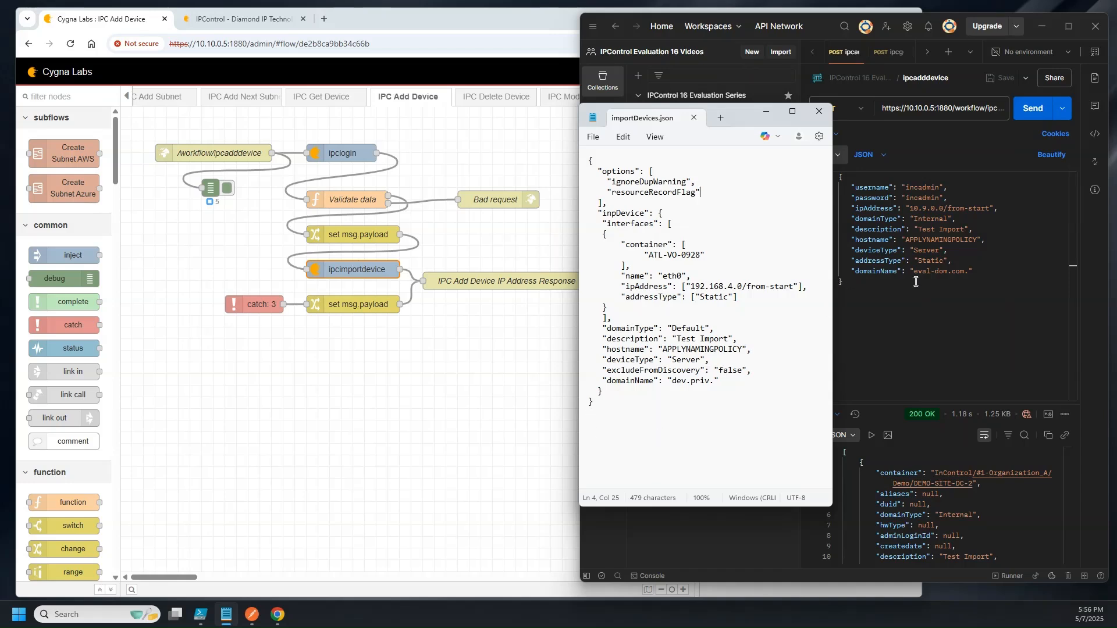
# Step: Return to Postman, review the device parameters, and send the ipcadddevice request for a static server at 10.9.0.0/from-start in domain eval-dom.com
pyautogui.click(948, 291)
pyautogui.moveTo(1001, 274); pyautogui.dragTo(824, 226)
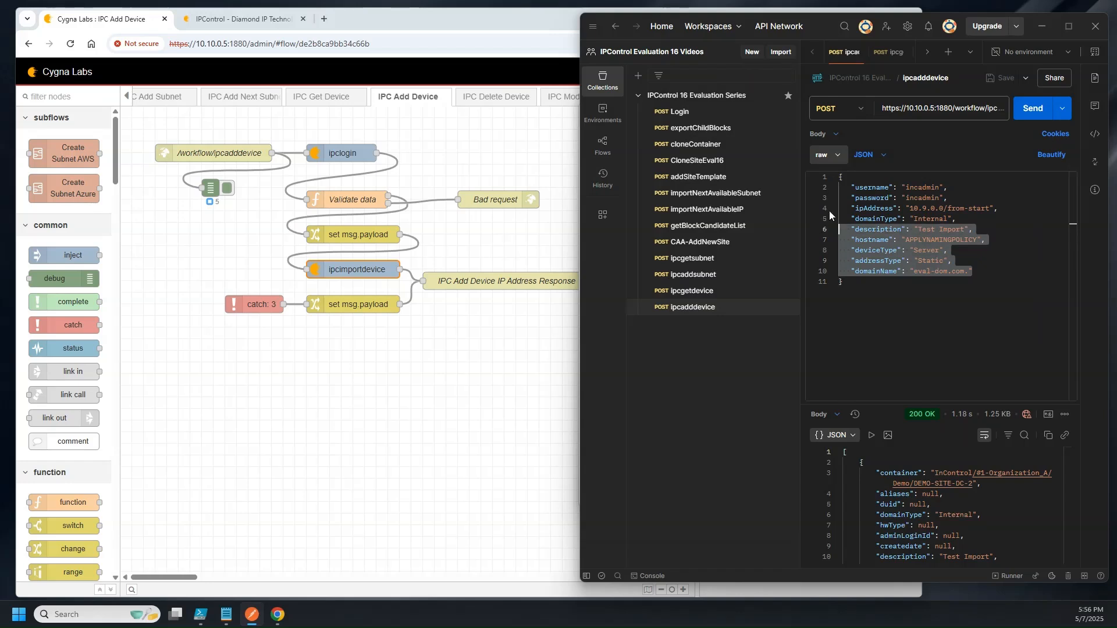
pyautogui.click(855, 207)
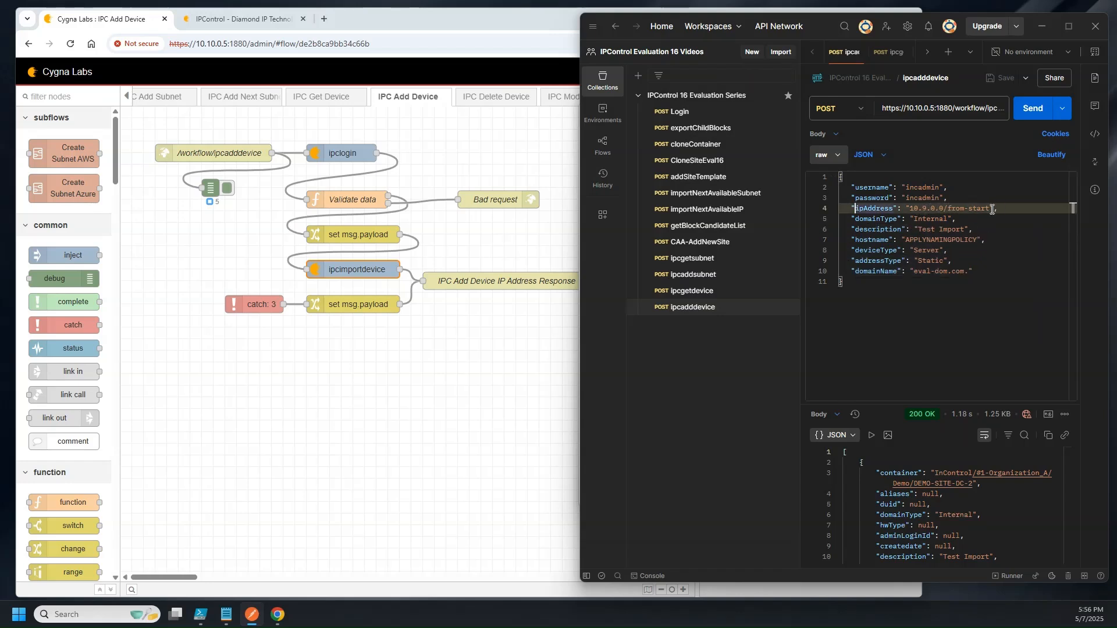
pyautogui.click(858, 218)
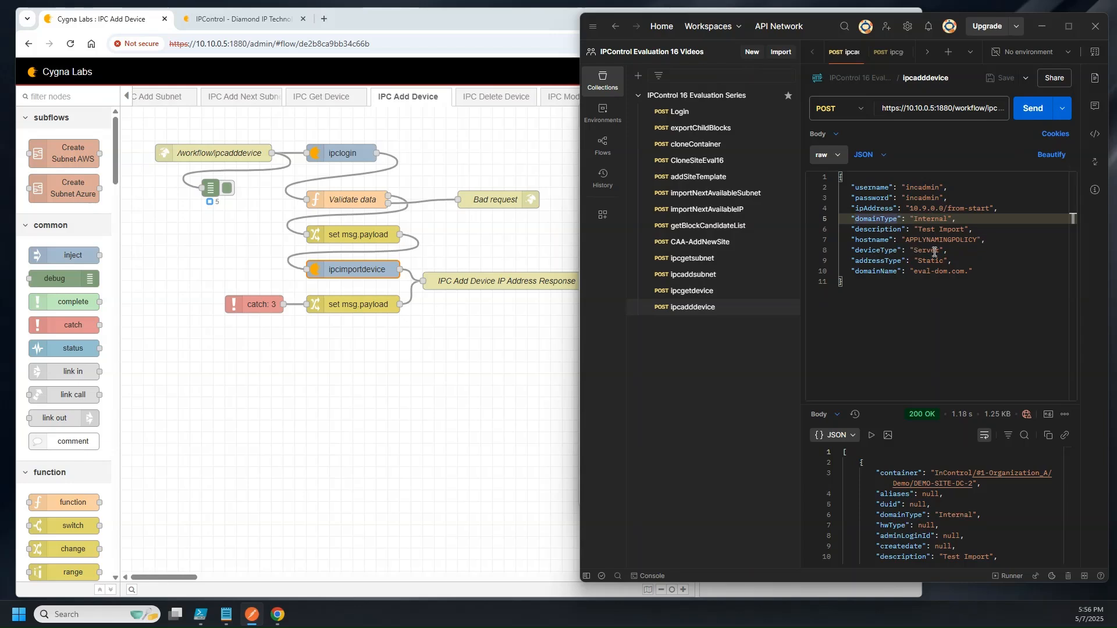
pyautogui.click(974, 272)
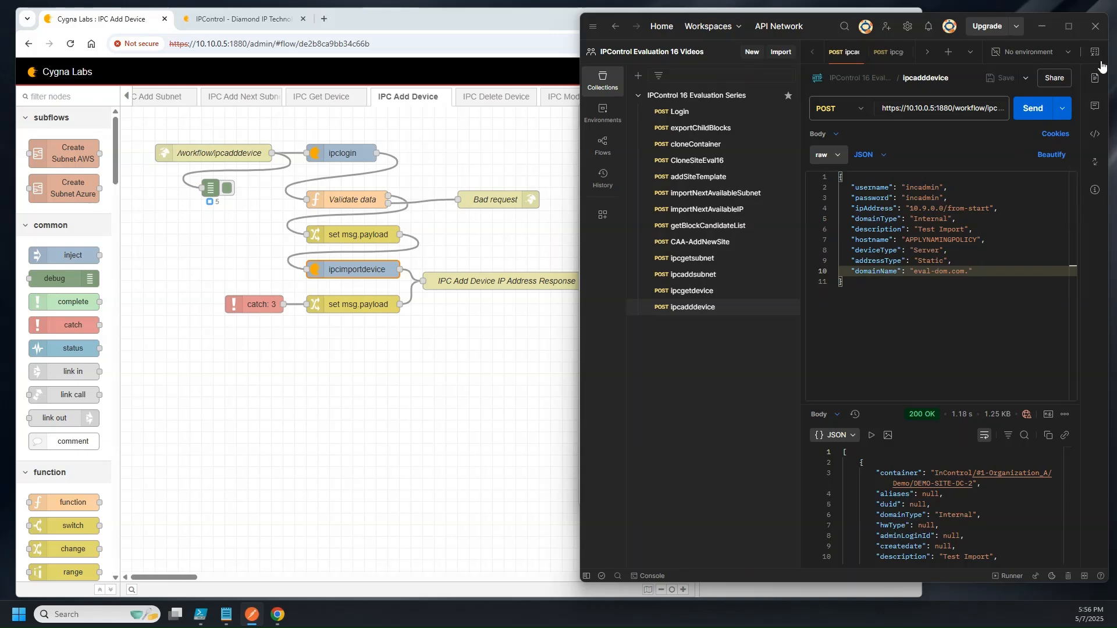
pyautogui.click(1034, 111)
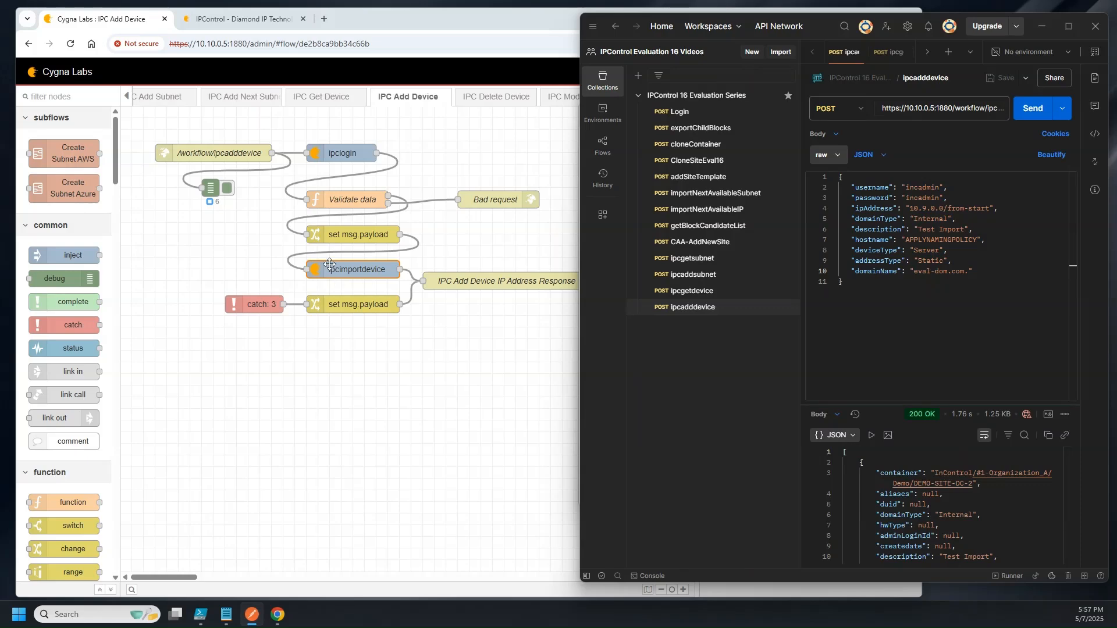
# Step: Switch to the workflow editor, view the ipcimportdevice node's response setting, and close its properties without changes
pyautogui.click(358, 270)
pyautogui.doubleClick(359, 270)
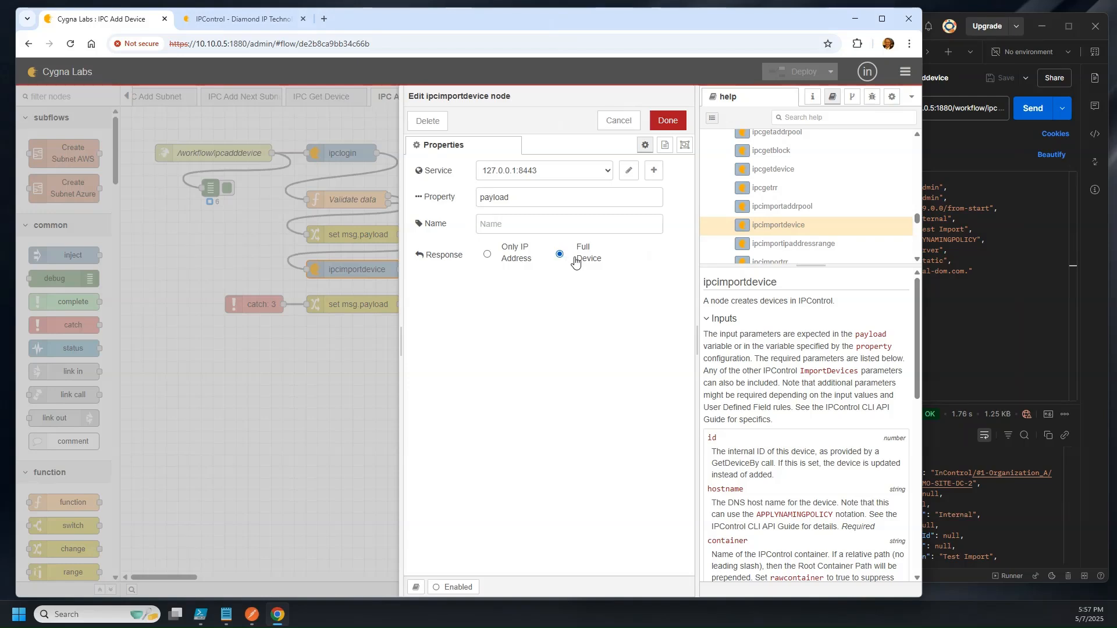
pyautogui.click(618, 120)
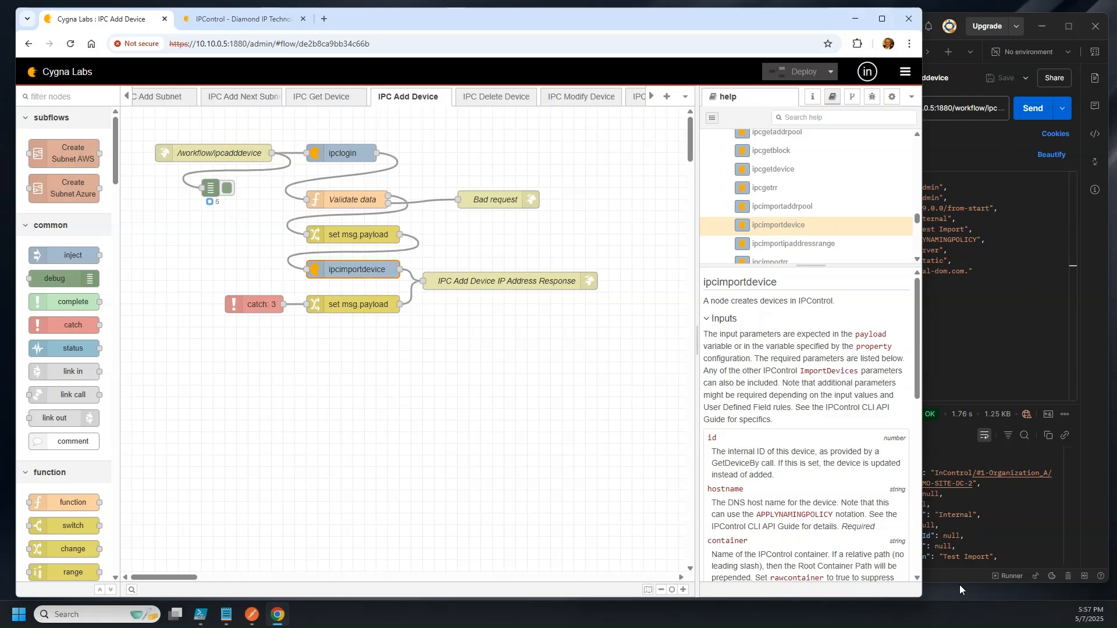
# Step: Switch back to Postman and look through the ipcadddevice JSON response, including the hostname, interfaces and assigned IP address
pyautogui.click(963, 557)
pyautogui.scroll(3, 948, 491)
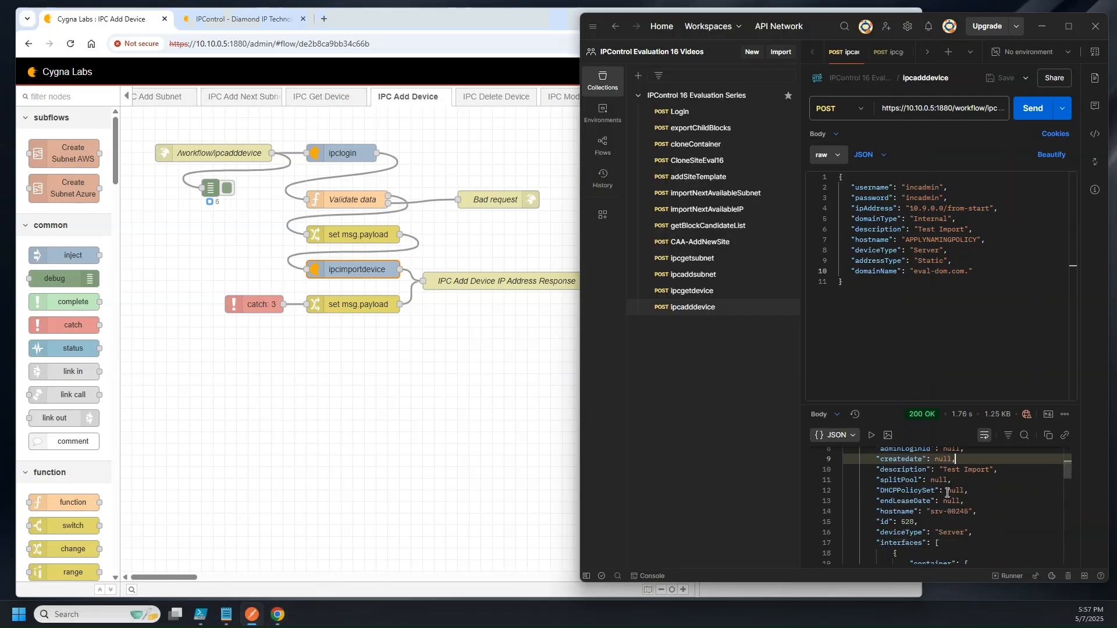
pyautogui.scroll(-3, 947, 493)
pyautogui.scroll(-2, 947, 493)
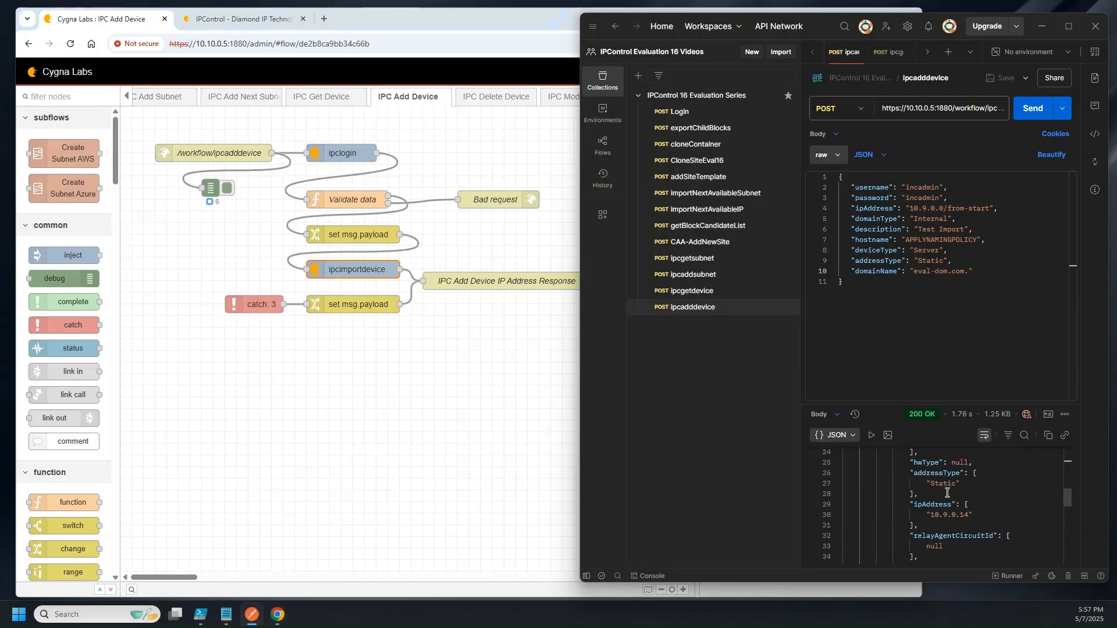
pyautogui.scroll(-3, 947, 493)
pyautogui.scroll(-2, 976, 509)
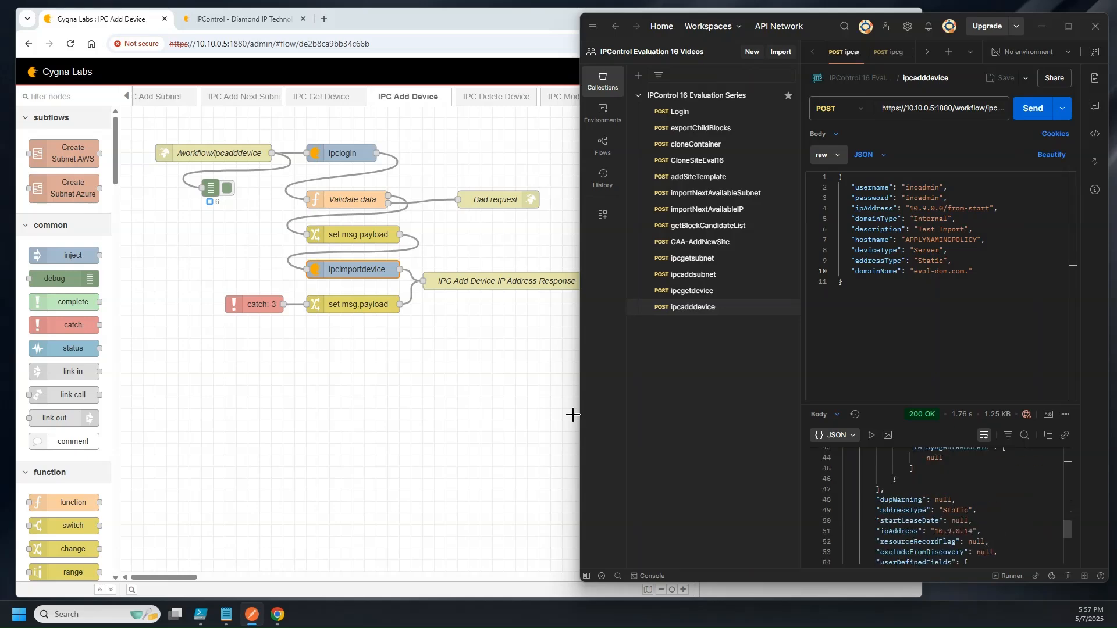
# Step: Return to the workflow editor and view the IPC Delete Device, IPC Modify Device and IPC Add Next Device flows
pyautogui.click(572, 414)
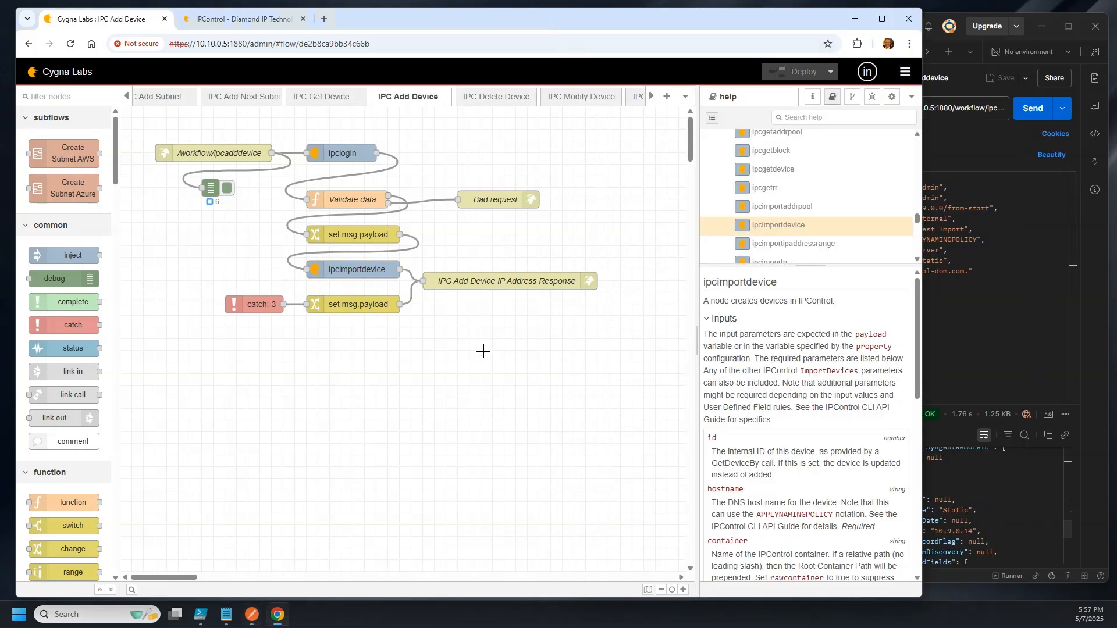
pyautogui.click(500, 98)
pyautogui.click(564, 103)
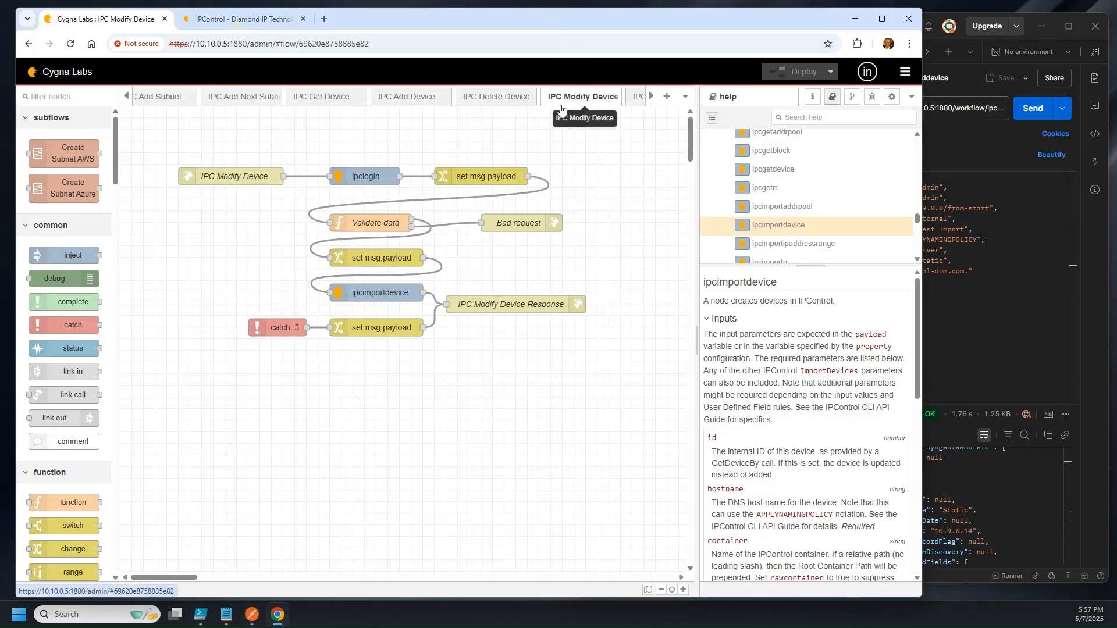
pyautogui.click(650, 97)
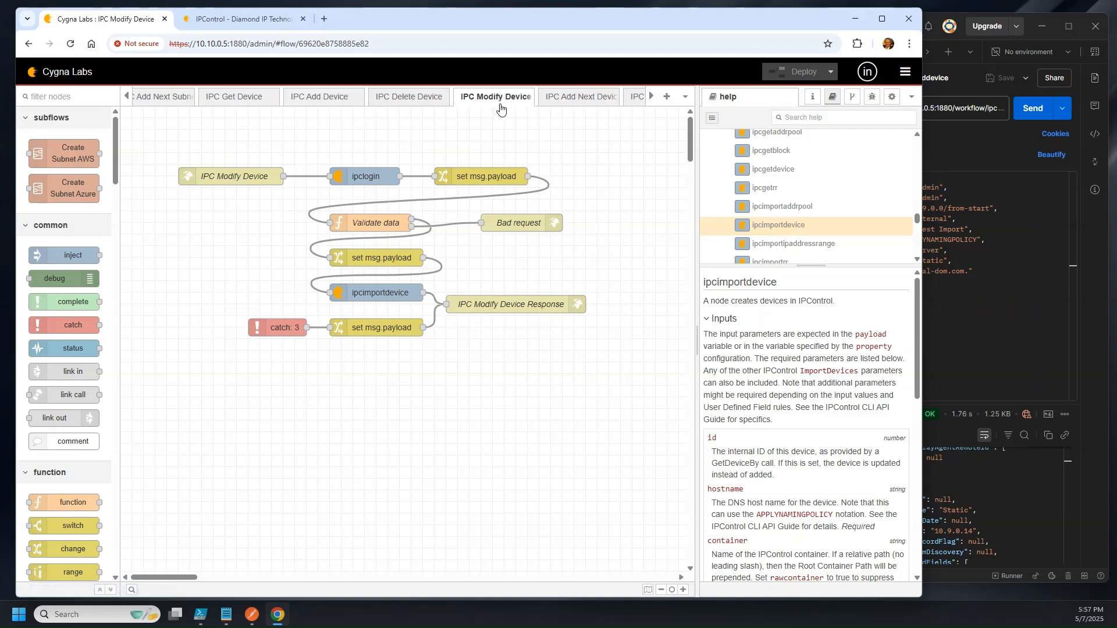
pyautogui.click(590, 103)
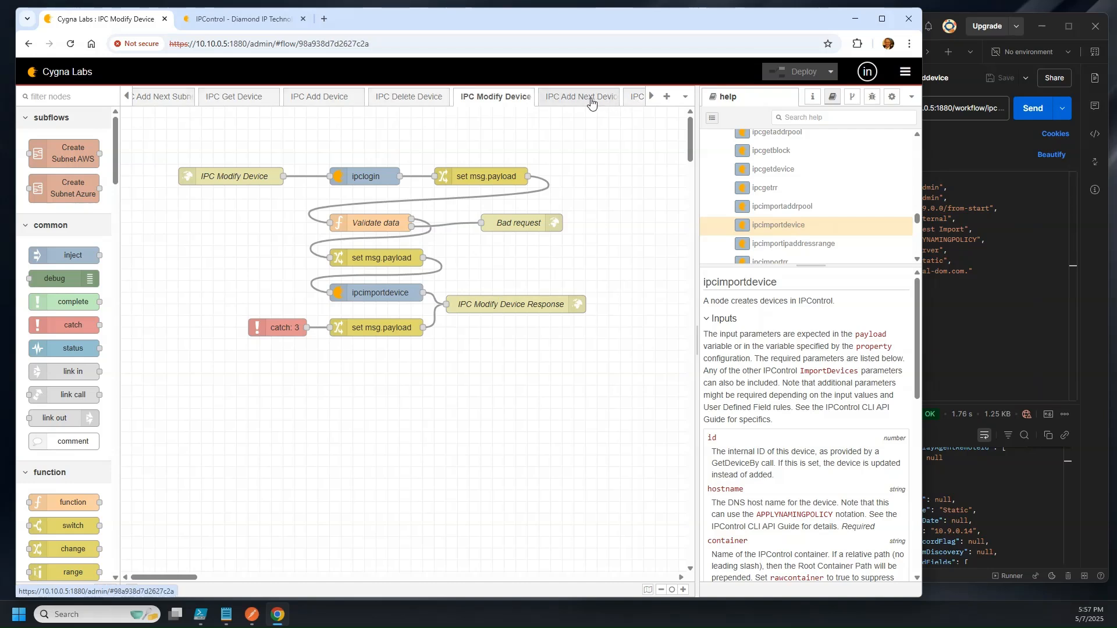
pyautogui.click(651, 96)
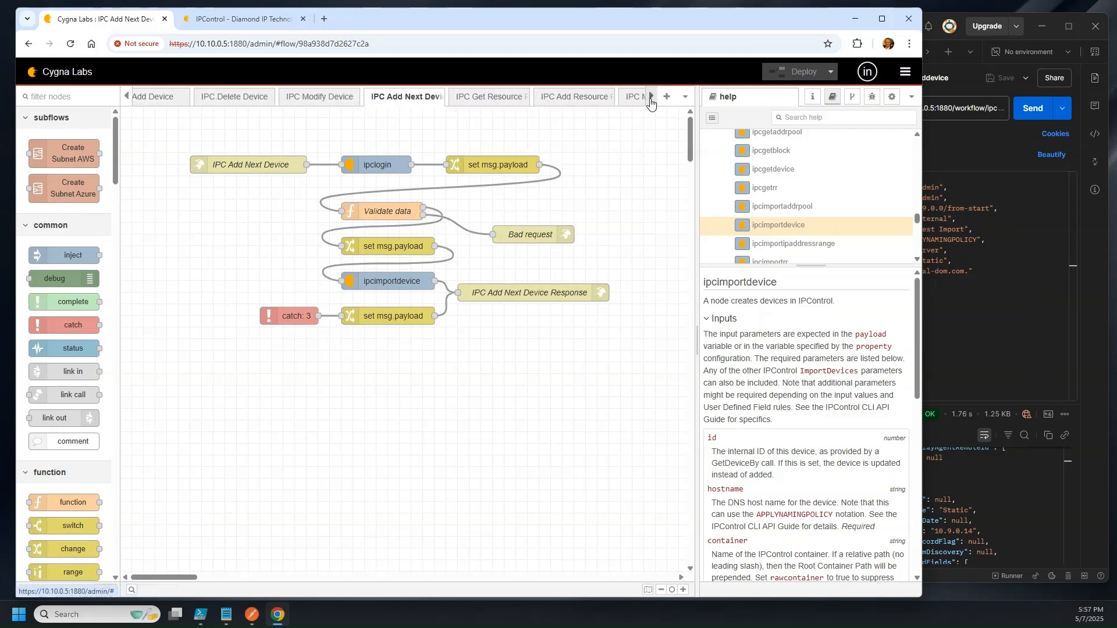